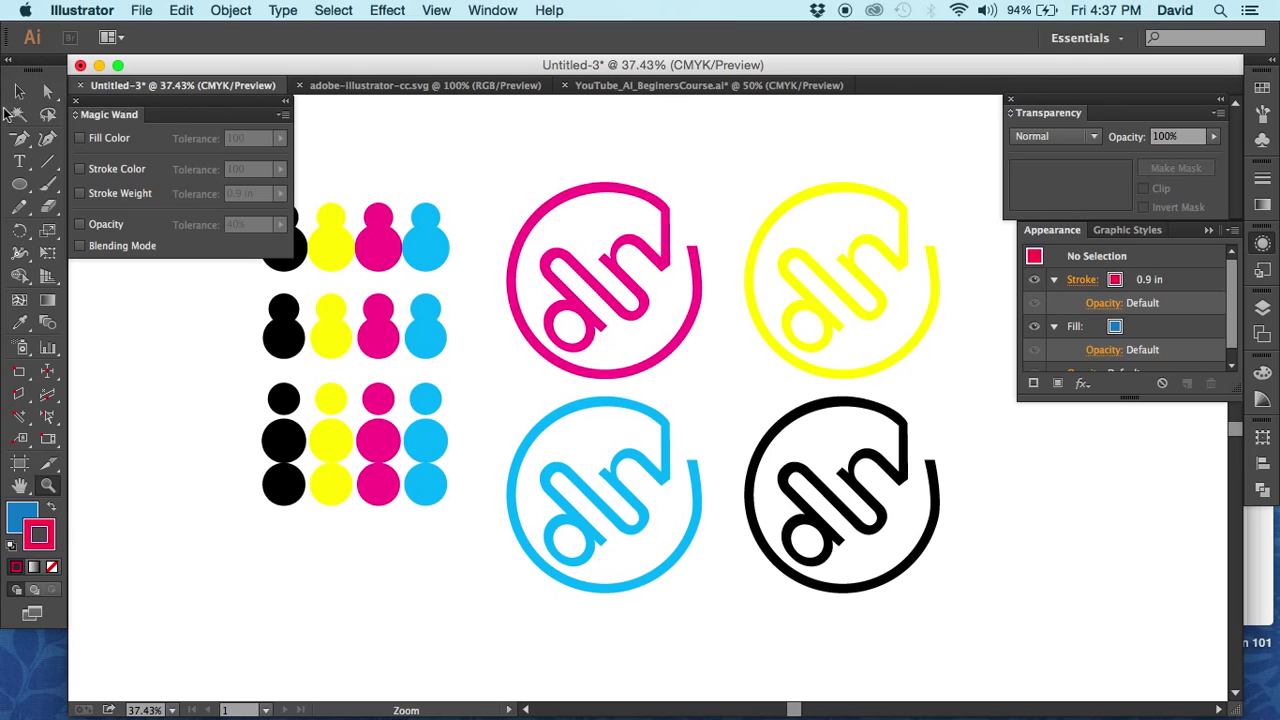
Step: Activate the Magic Wand tool and display its selection options
click(19, 94)
click(21, 116)
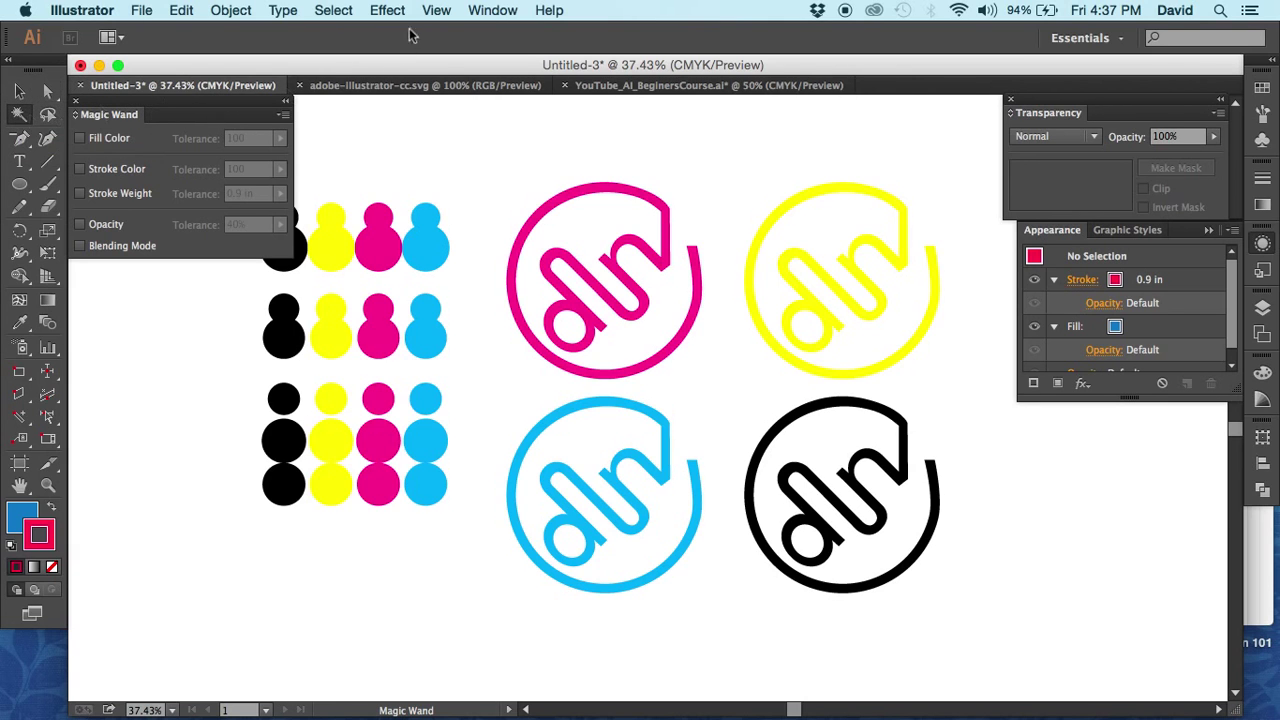
click(487, 12)
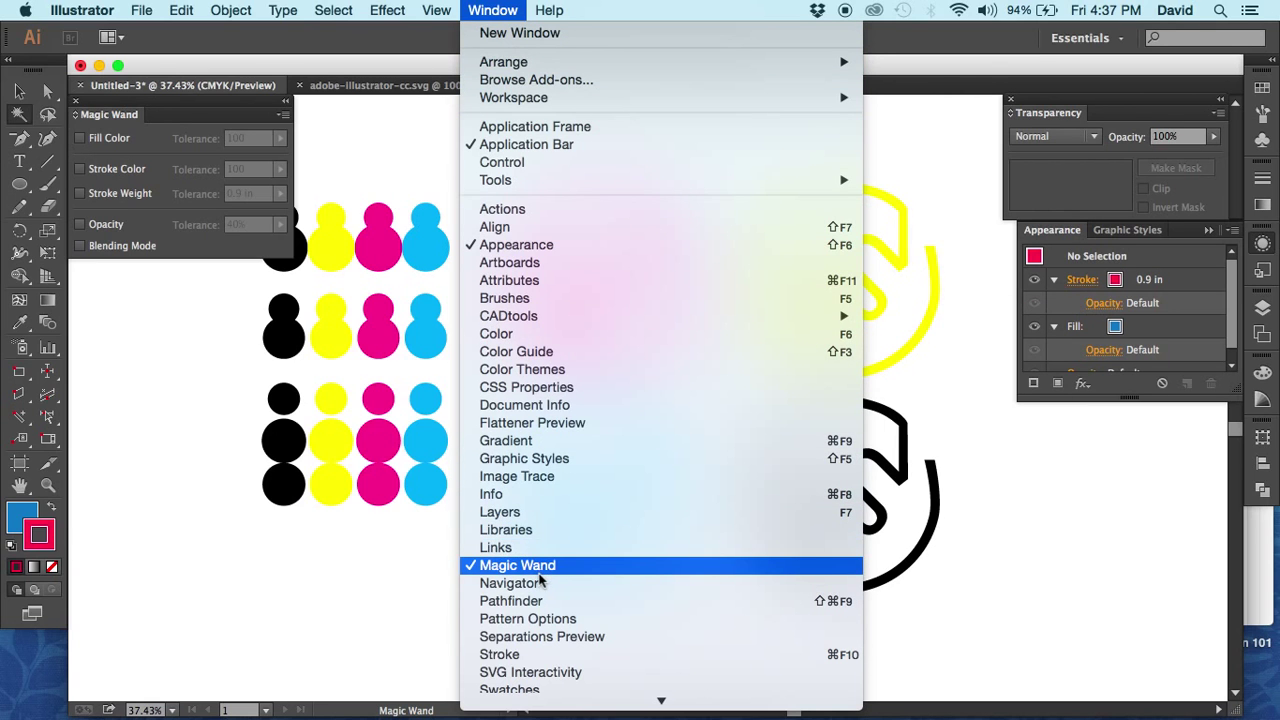
click(312, 579)
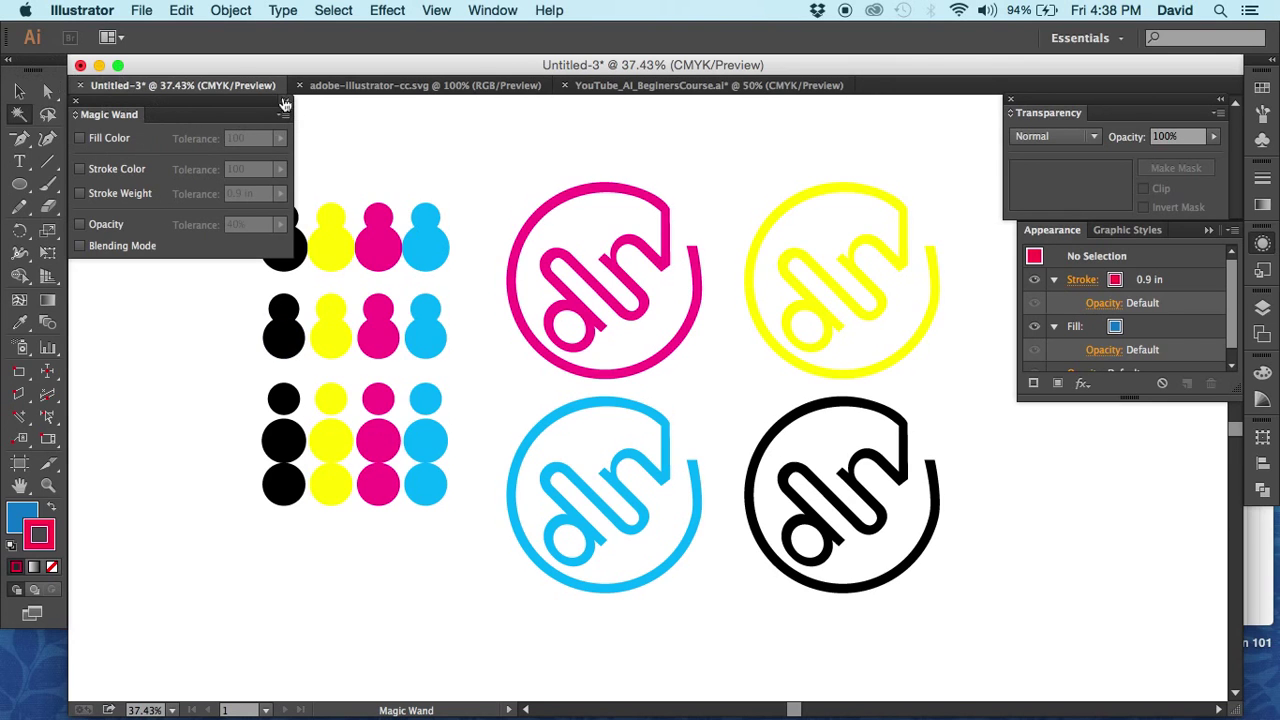
click(76, 101)
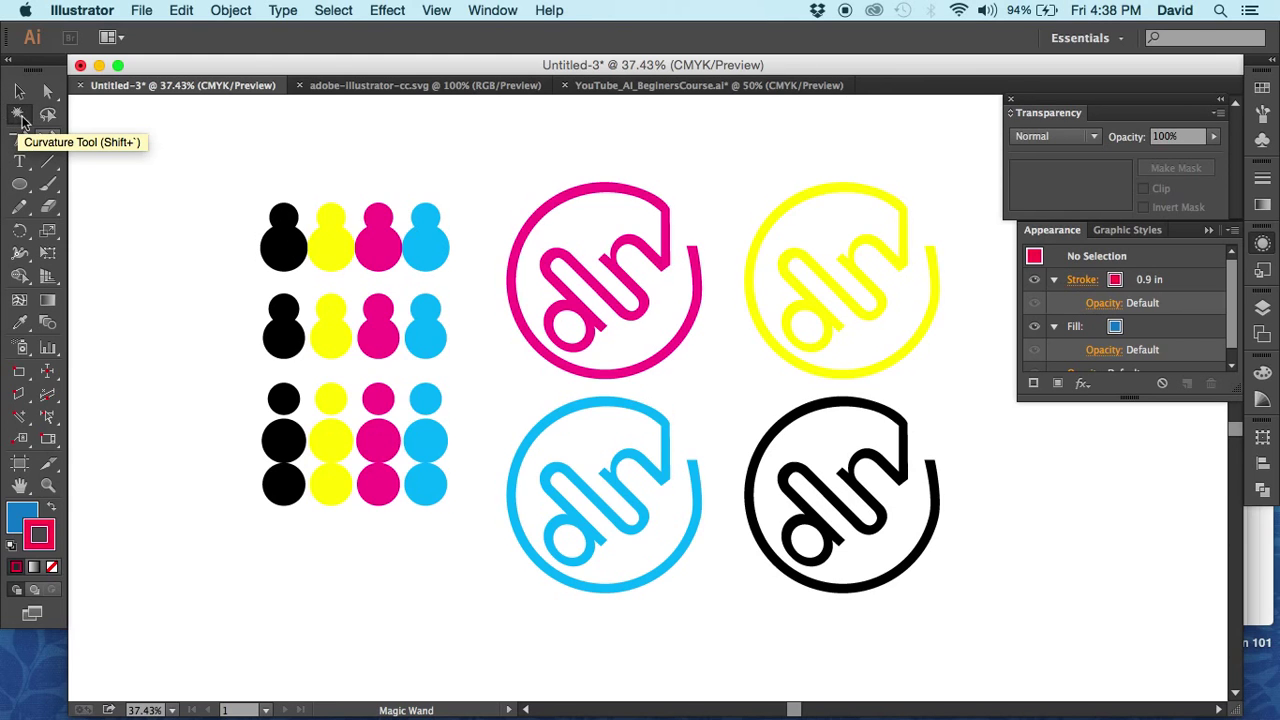
double_click(19, 116)
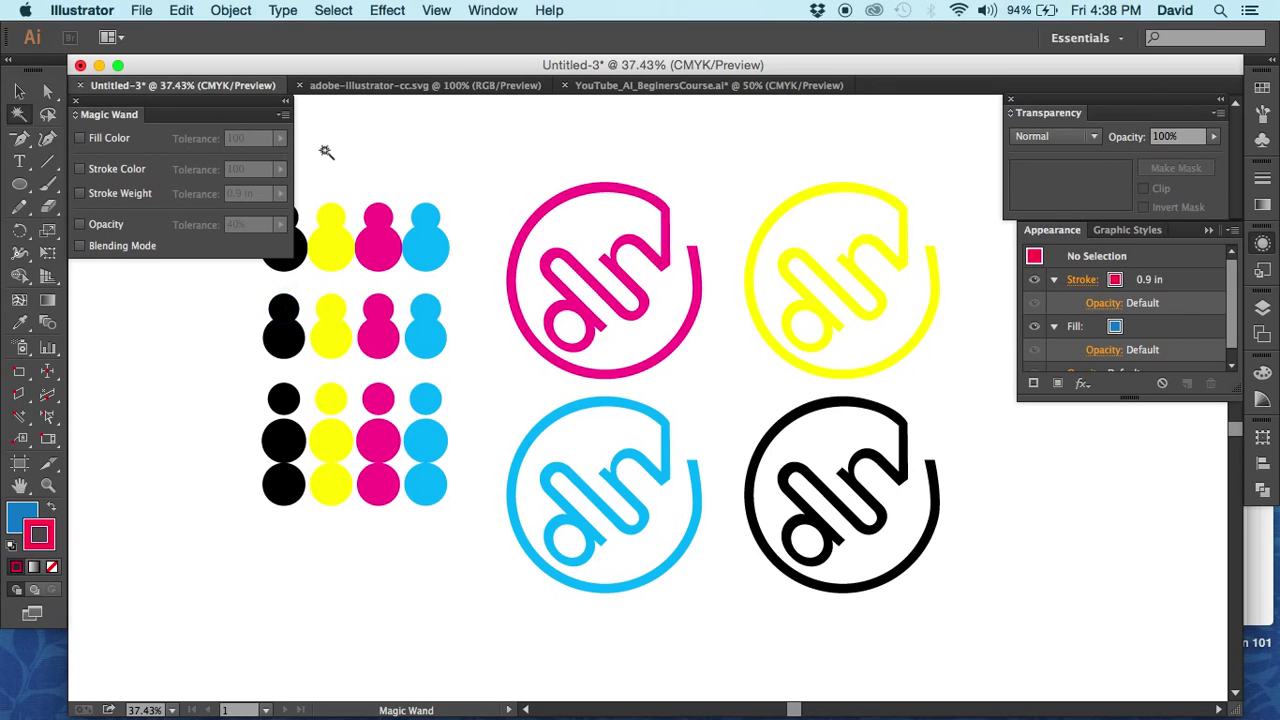
Step: Enable Fill Color matching for the Magic Wand and select all magenta circles and the magenta logo
click(81, 139)
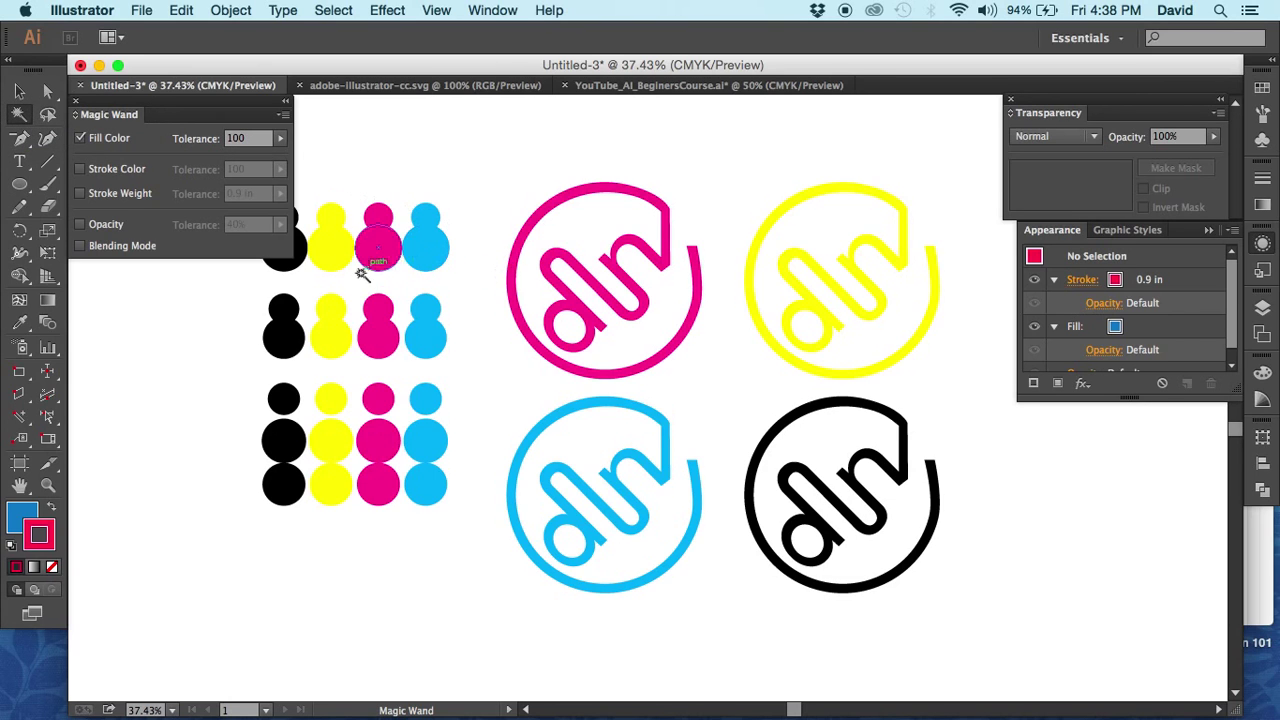
click(588, 372)
click(604, 374)
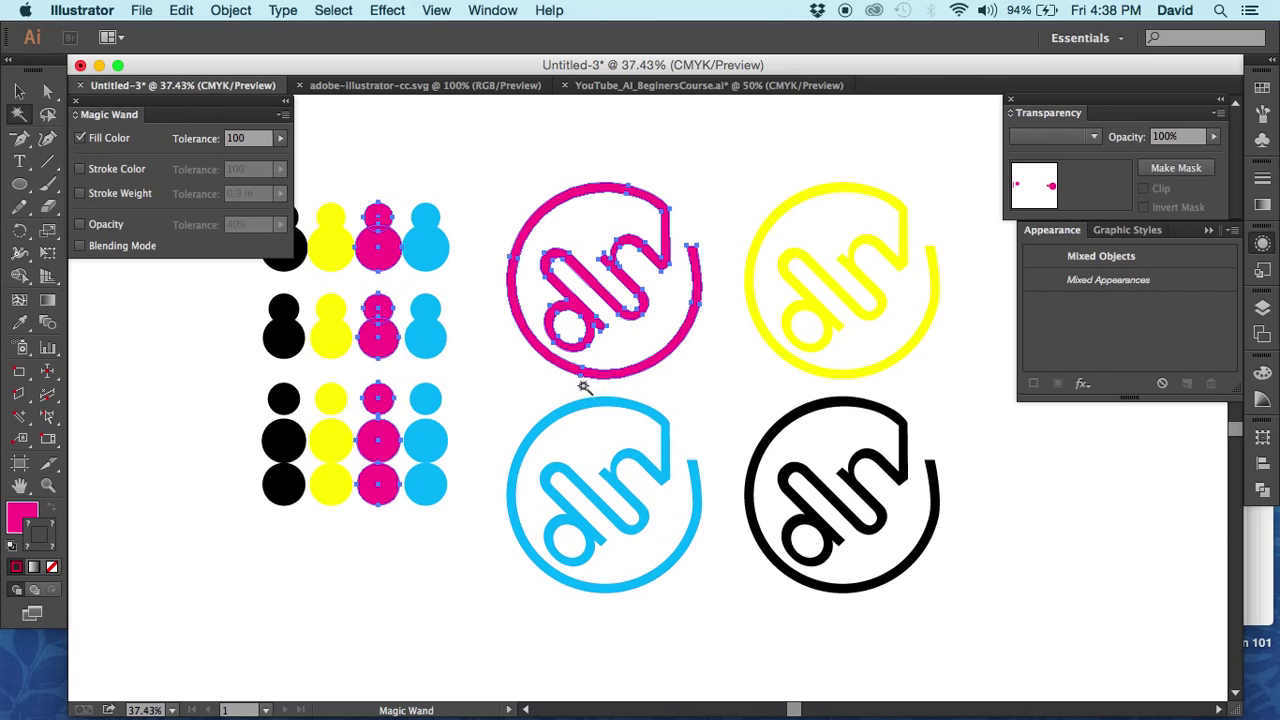
click(473, 288)
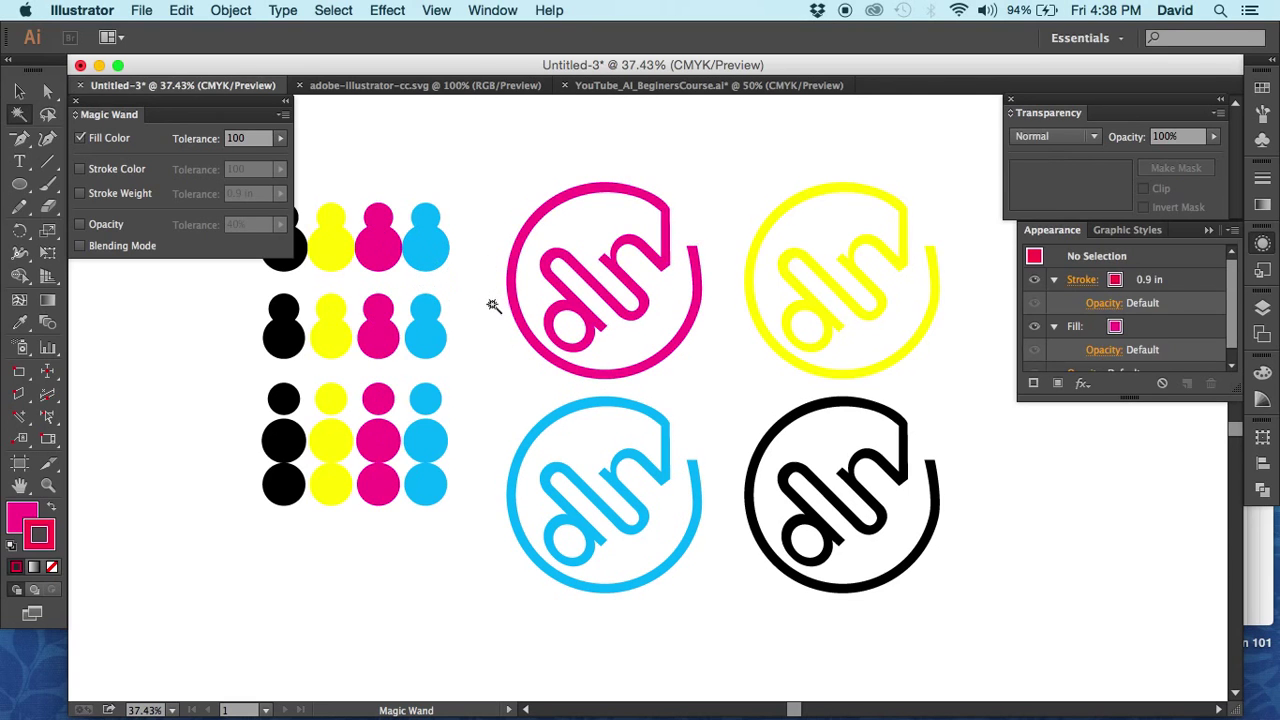
click(382, 342)
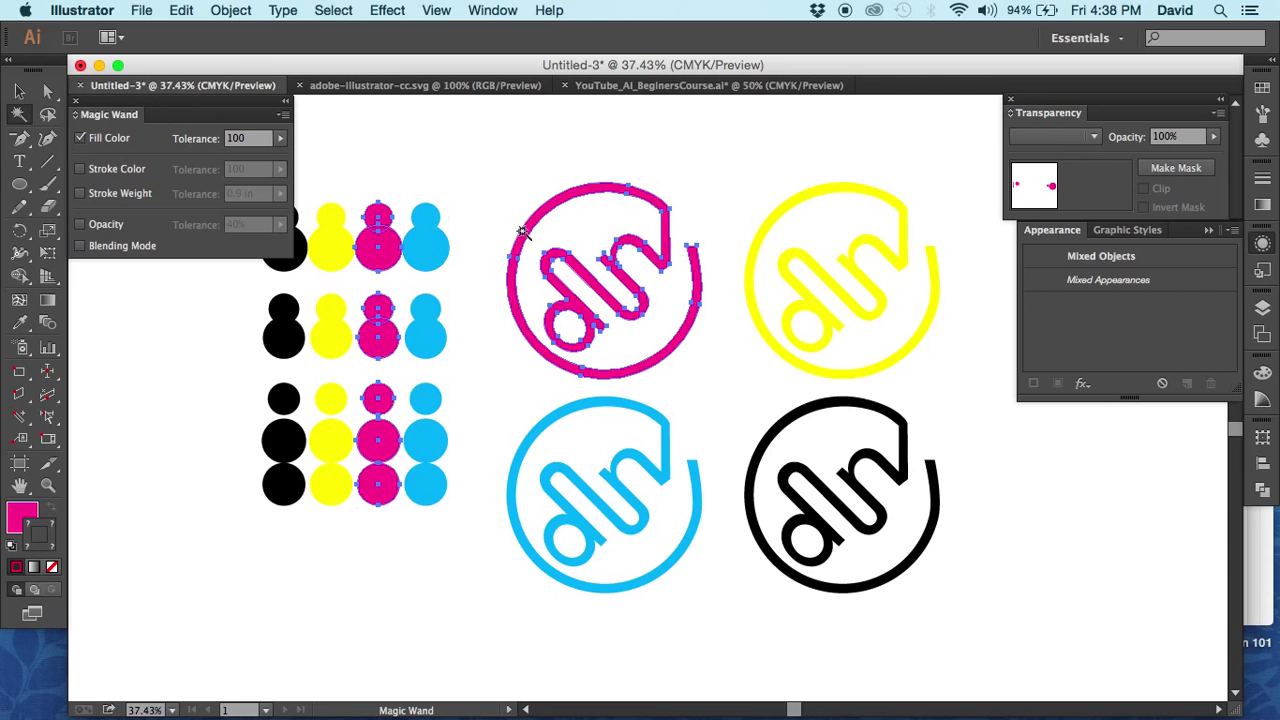
Step: Examine the CMYK values of the selected magenta objects' fill in the Color Picker
click(47, 92)
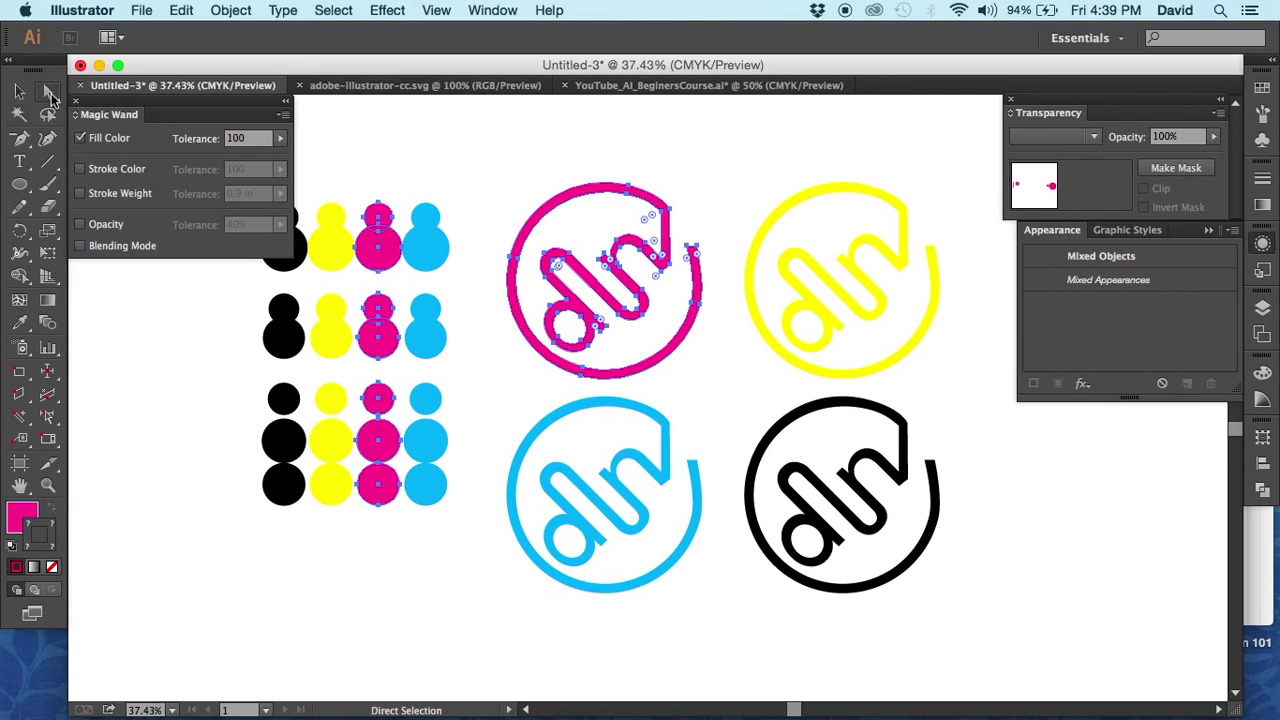
double_click(16, 515)
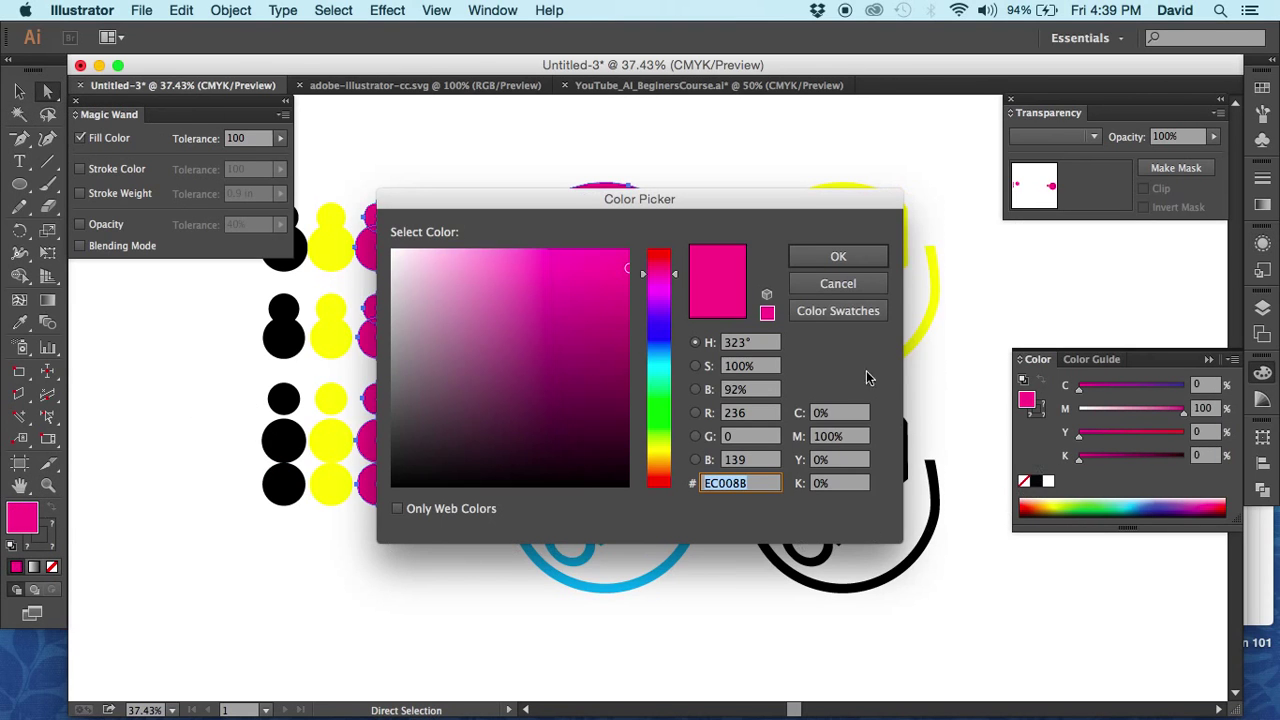
click(852, 437)
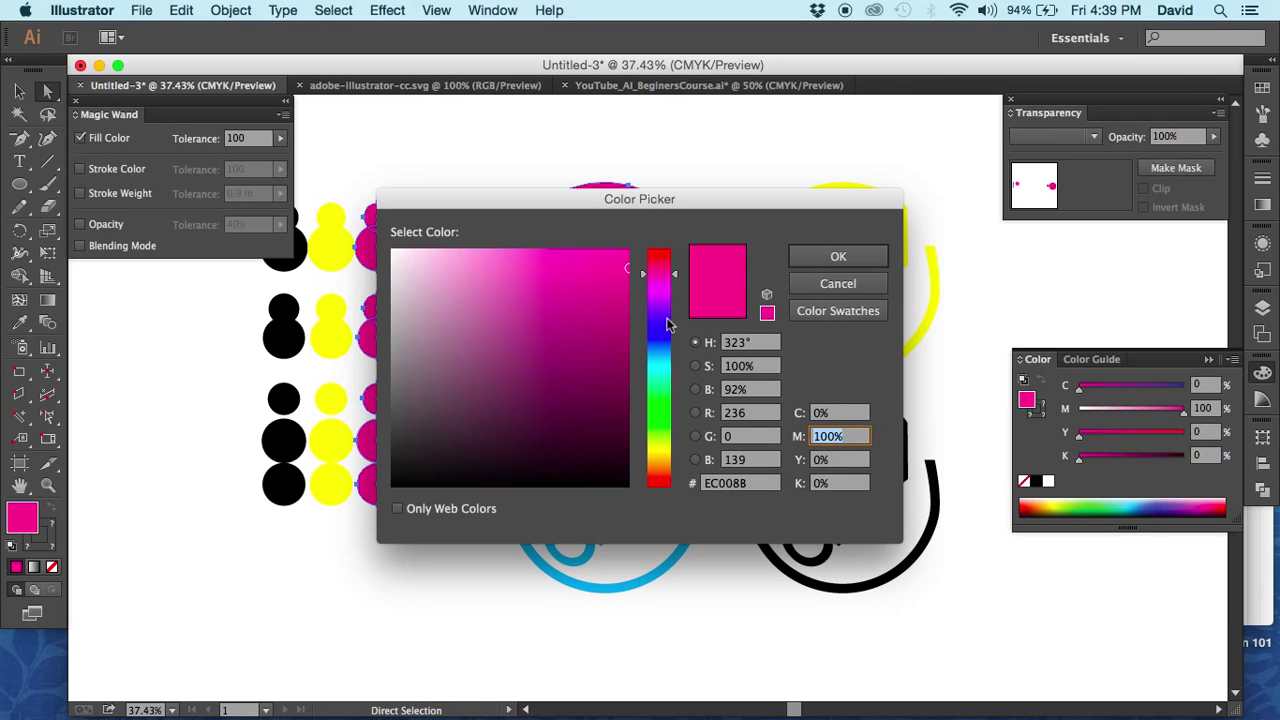
click(838, 258)
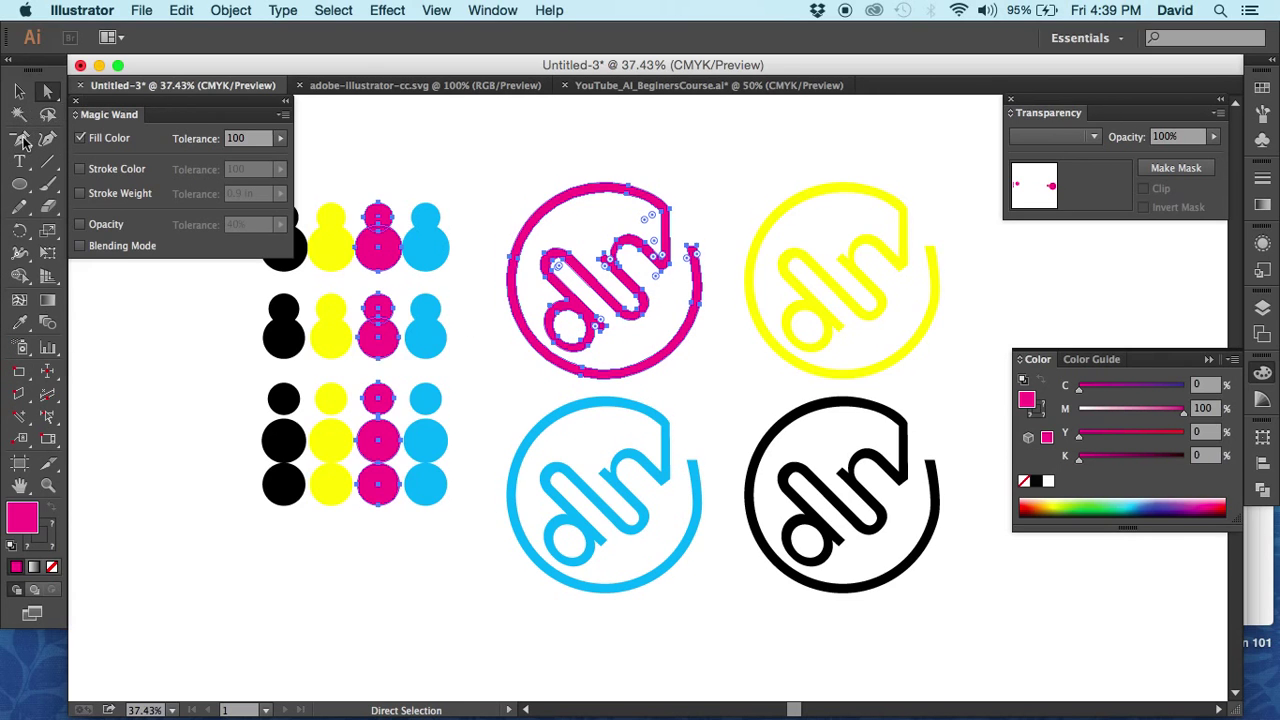
Step: Select the yellow, cyan and black objects in turn by fill color with the Magic Wand
click(19, 113)
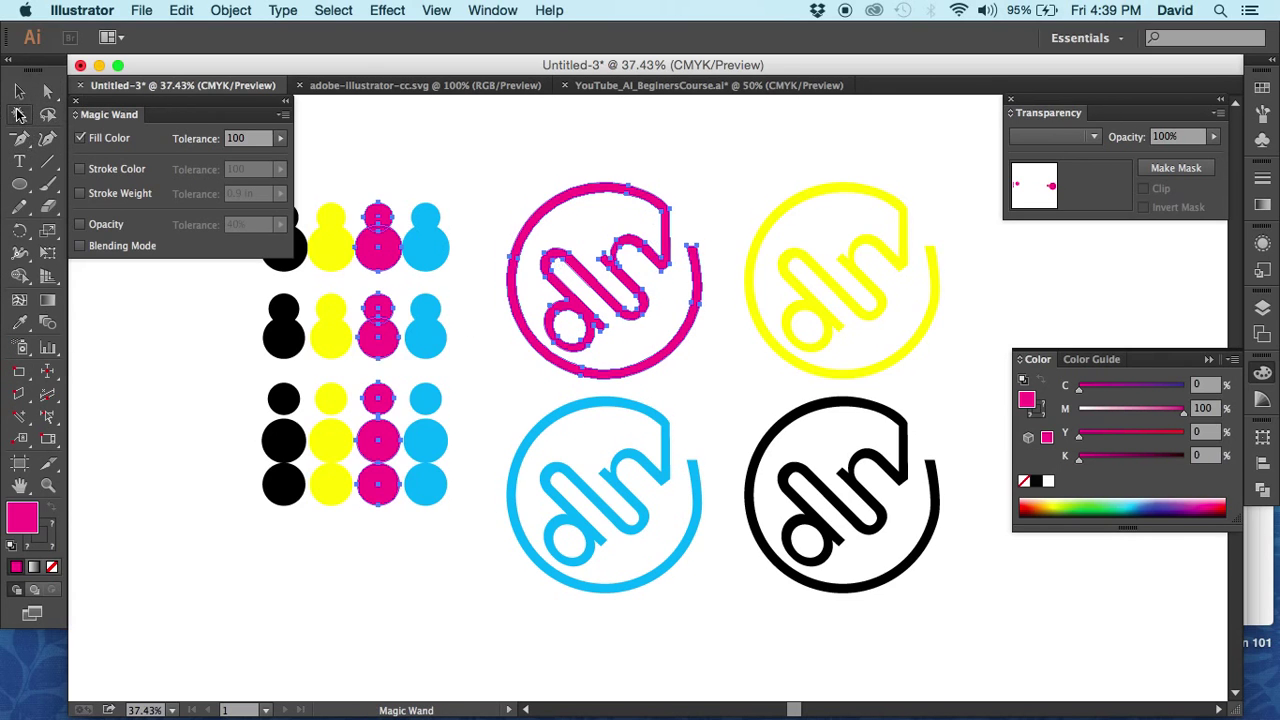
click(762, 323)
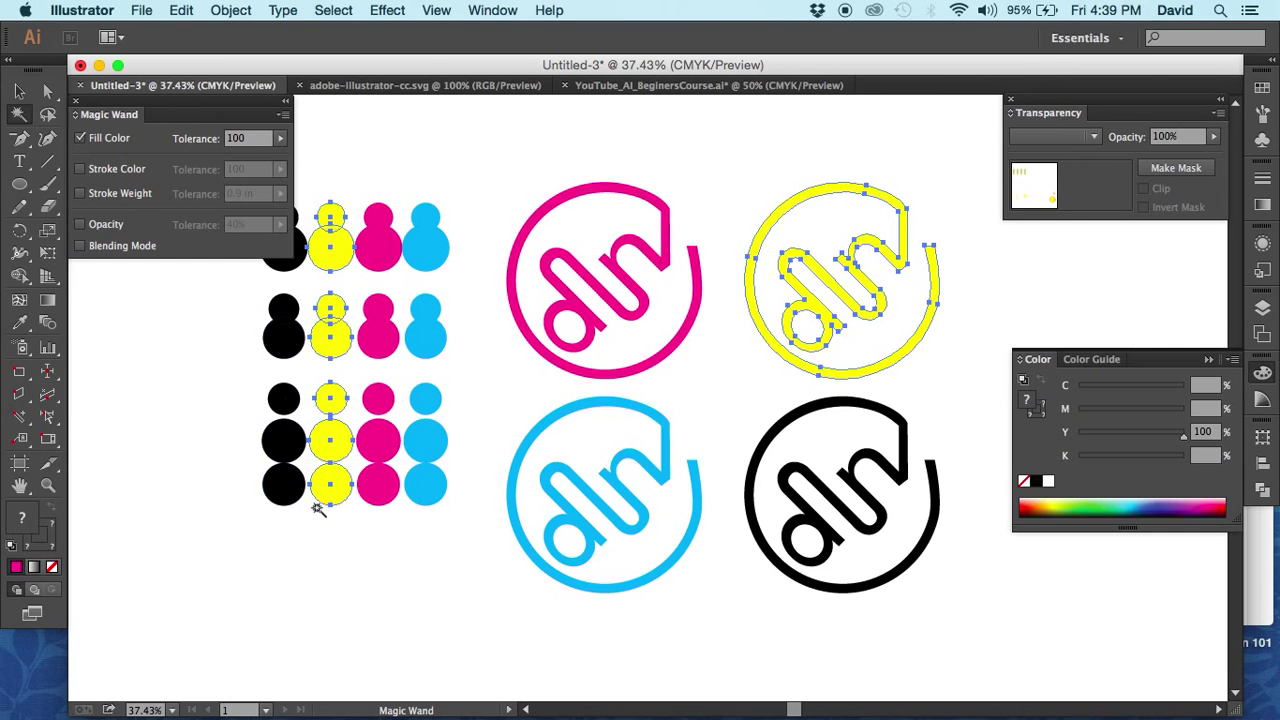
click(634, 402)
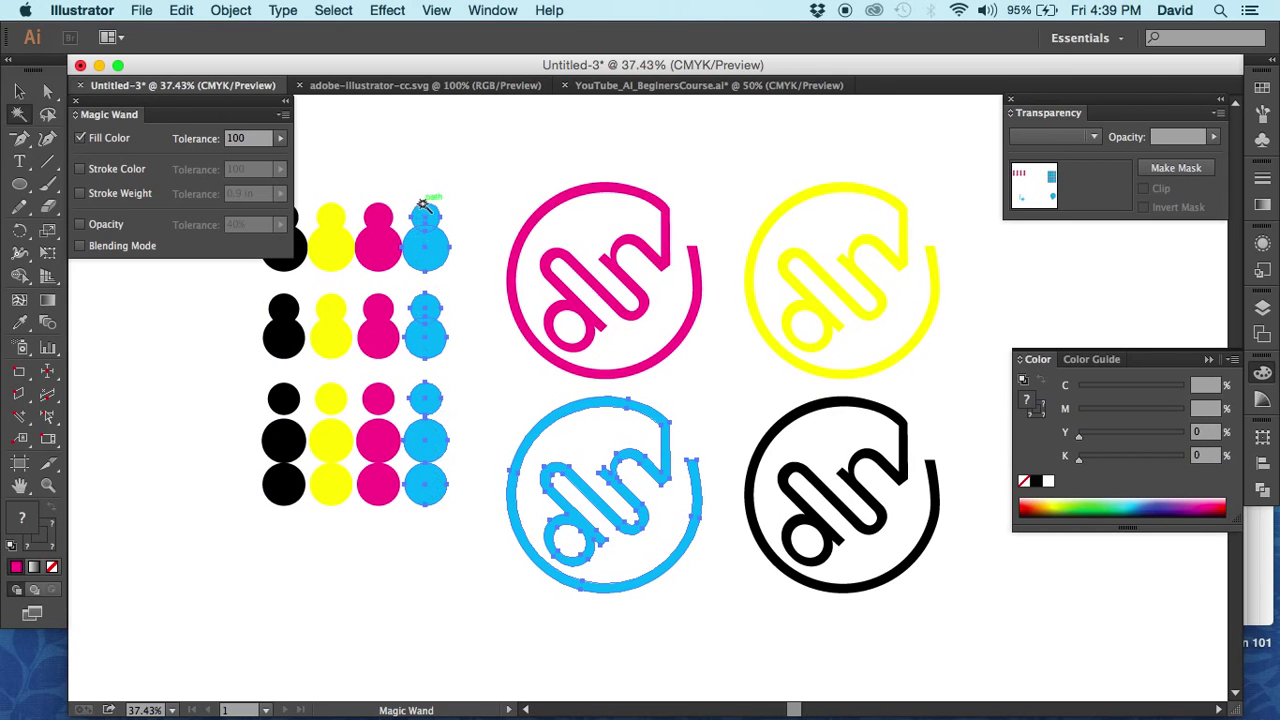
shift+click(748, 478)
click(752, 470)
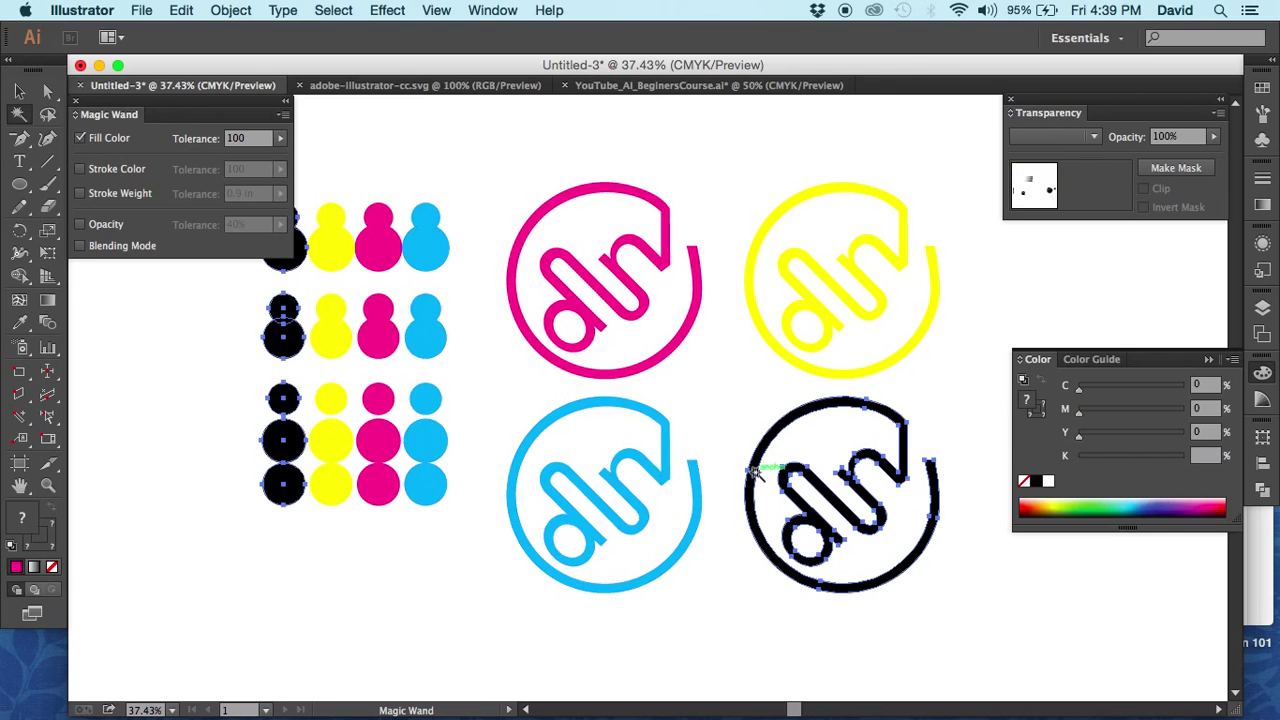
click(300, 540)
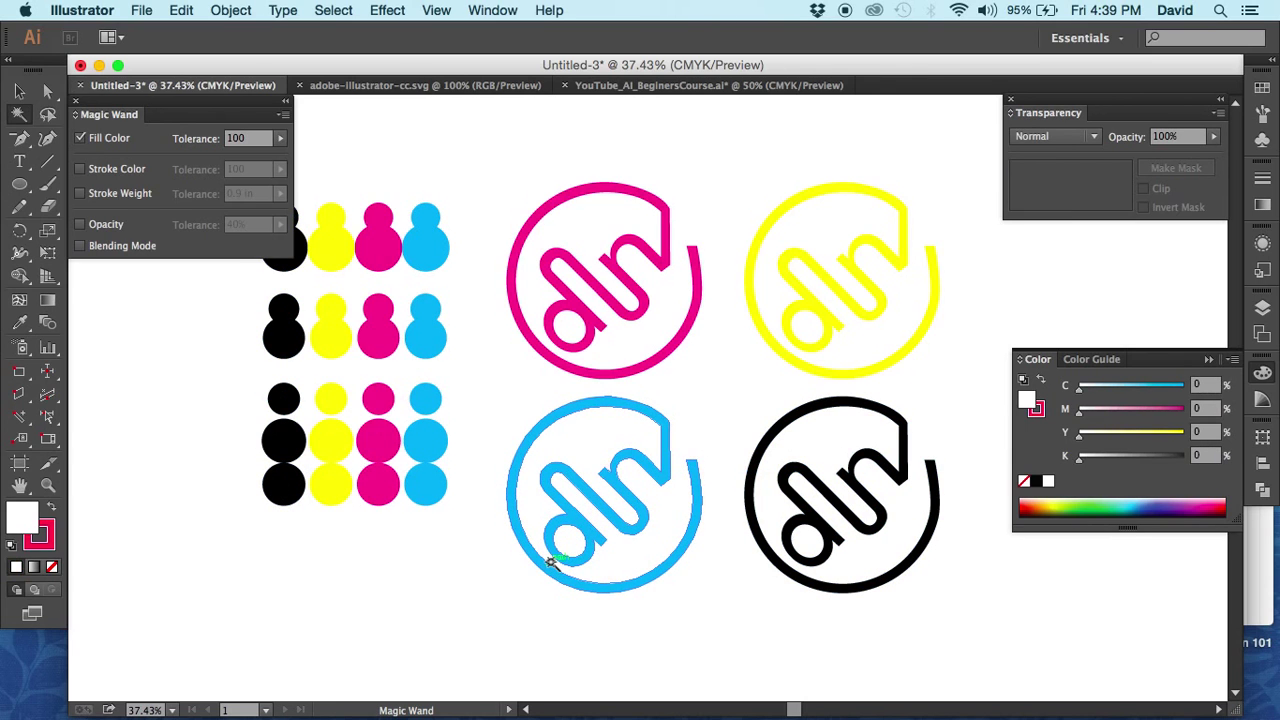
click(282, 487)
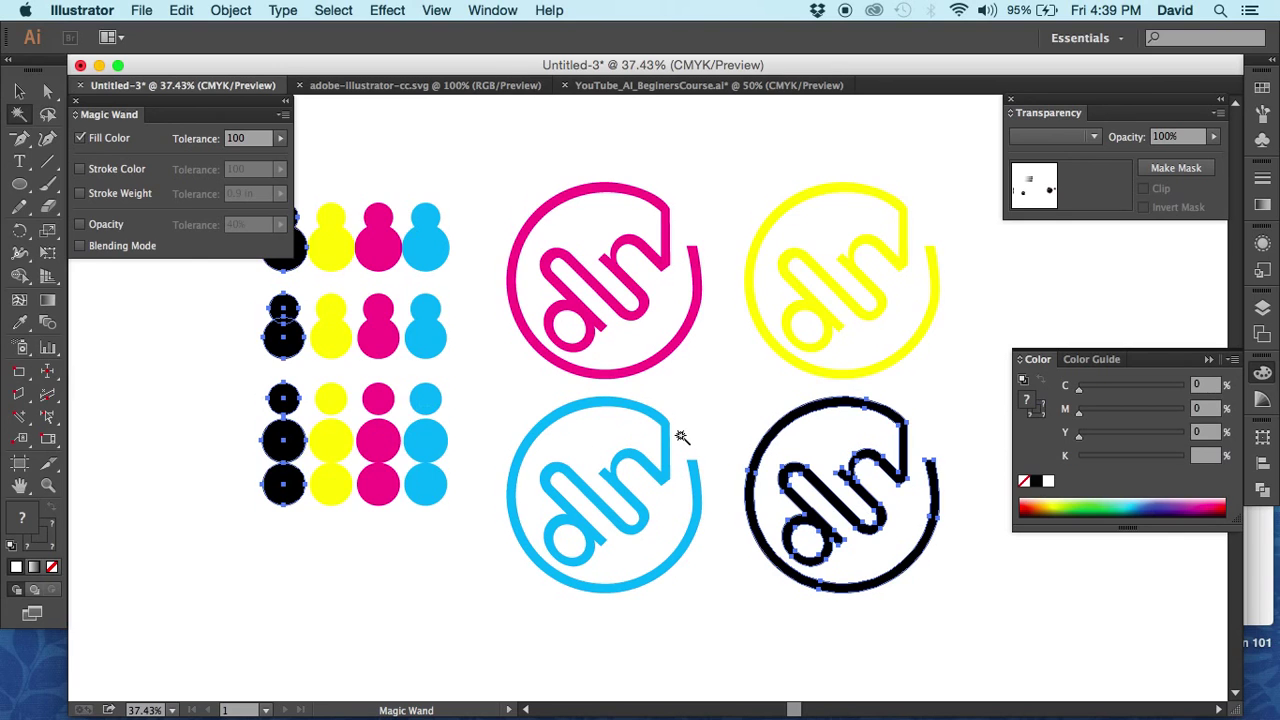
Step: Clear the selection and turn off Fill Color matching for the Magic Wand
key(a)
key(y)
click(80, 138)
click(285, 282)
Step: Enable Stroke Color matching for the Magic Wand and select all green logos with yellow strokes in the three logo rows
key(space)
drag(407, 153, 522, 655)
drag(342, 272, 652, 632)
drag(424, 322, 255, 515)
drag(528, 335, 234, 474)
drag(420, 413, 294, 500)
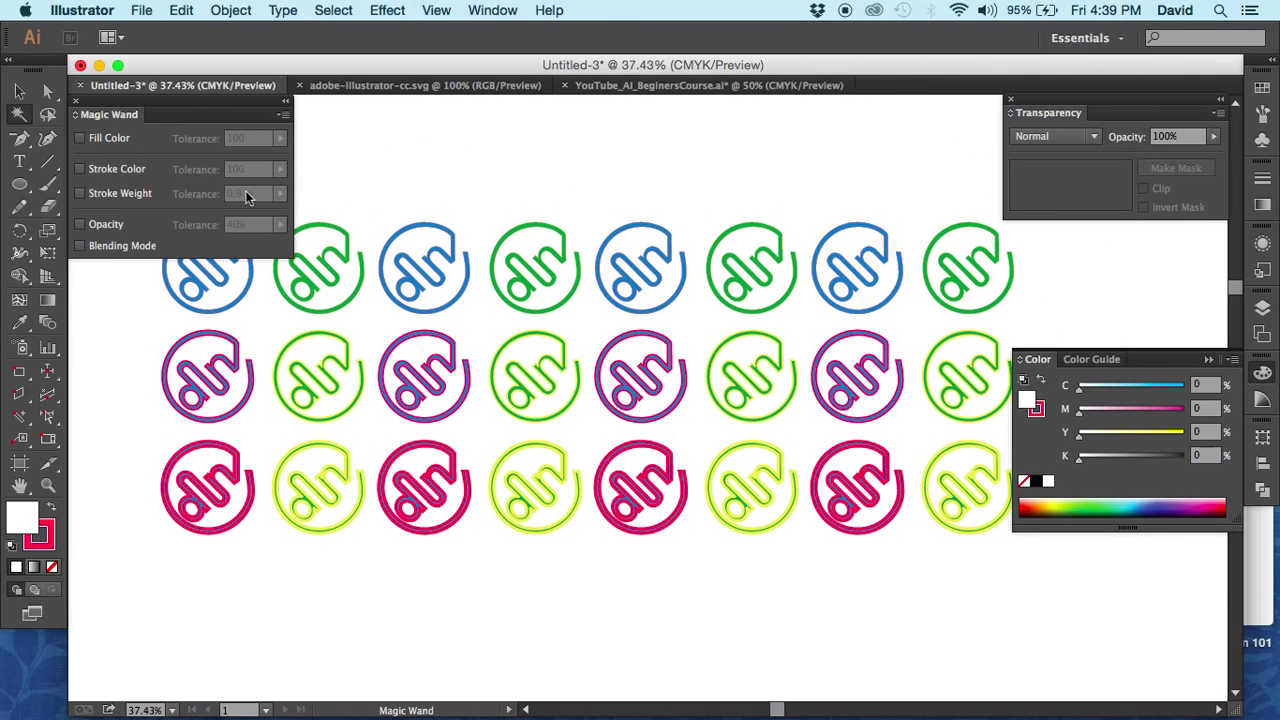
click(21, 93)
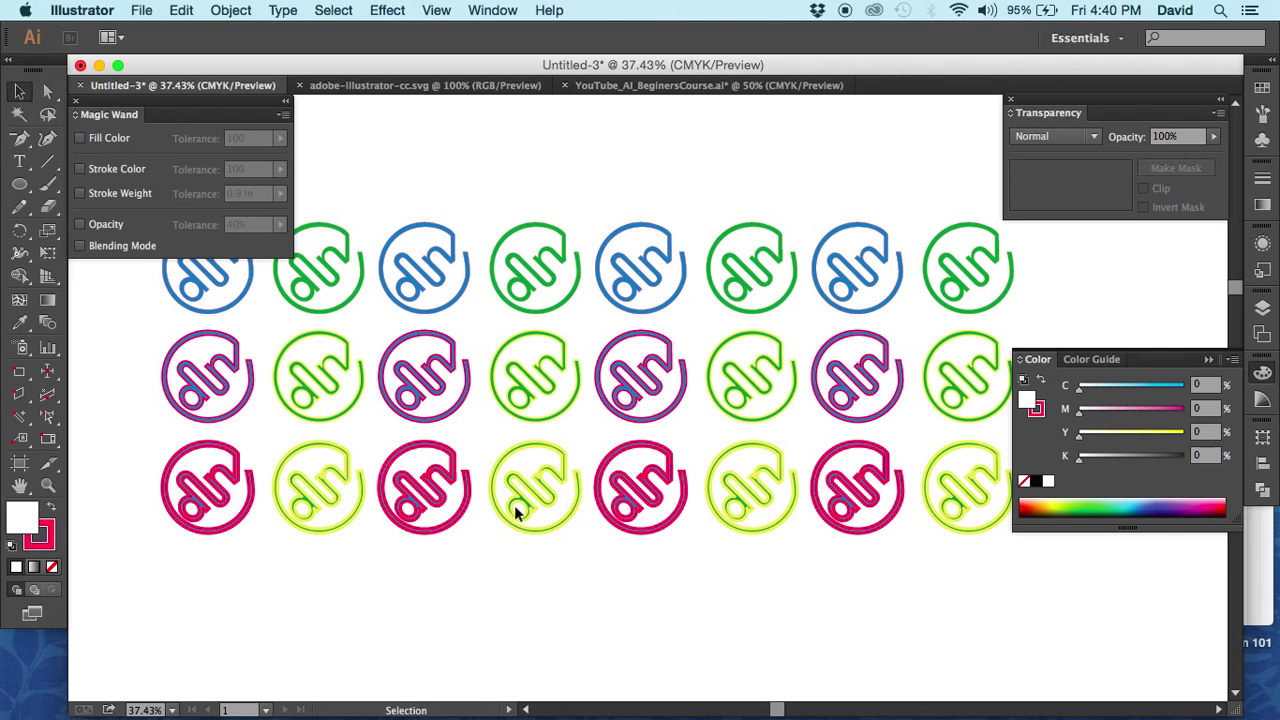
click(80, 168)
click(20, 115)
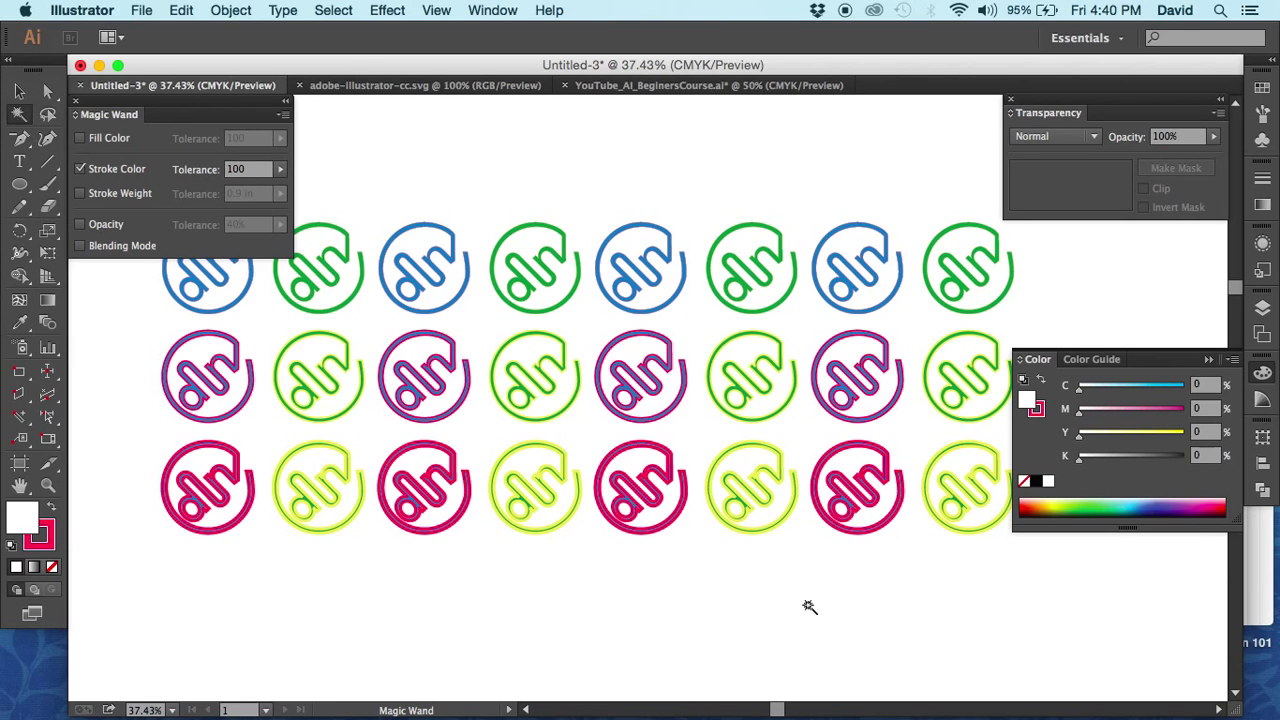
click(546, 267)
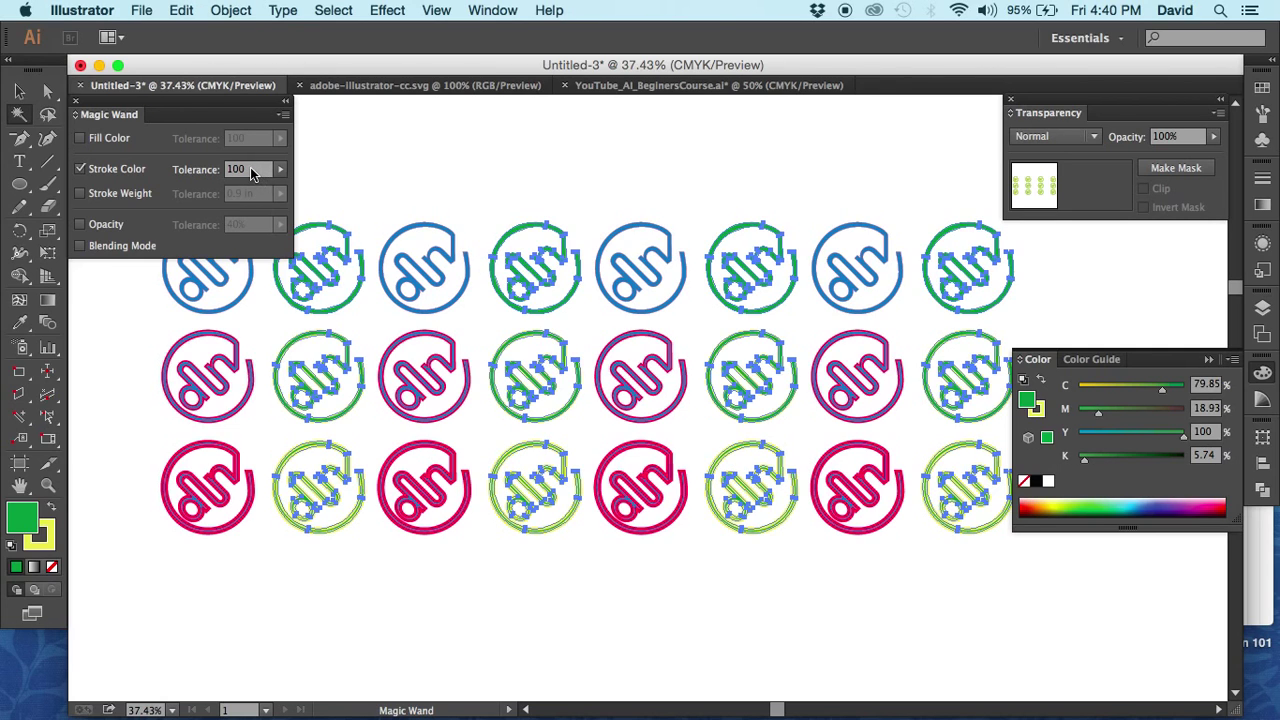
Step: Check the stroke weight of the fourth-column green logo in each of the three rows, selecting each with Direct Selection
click(47, 91)
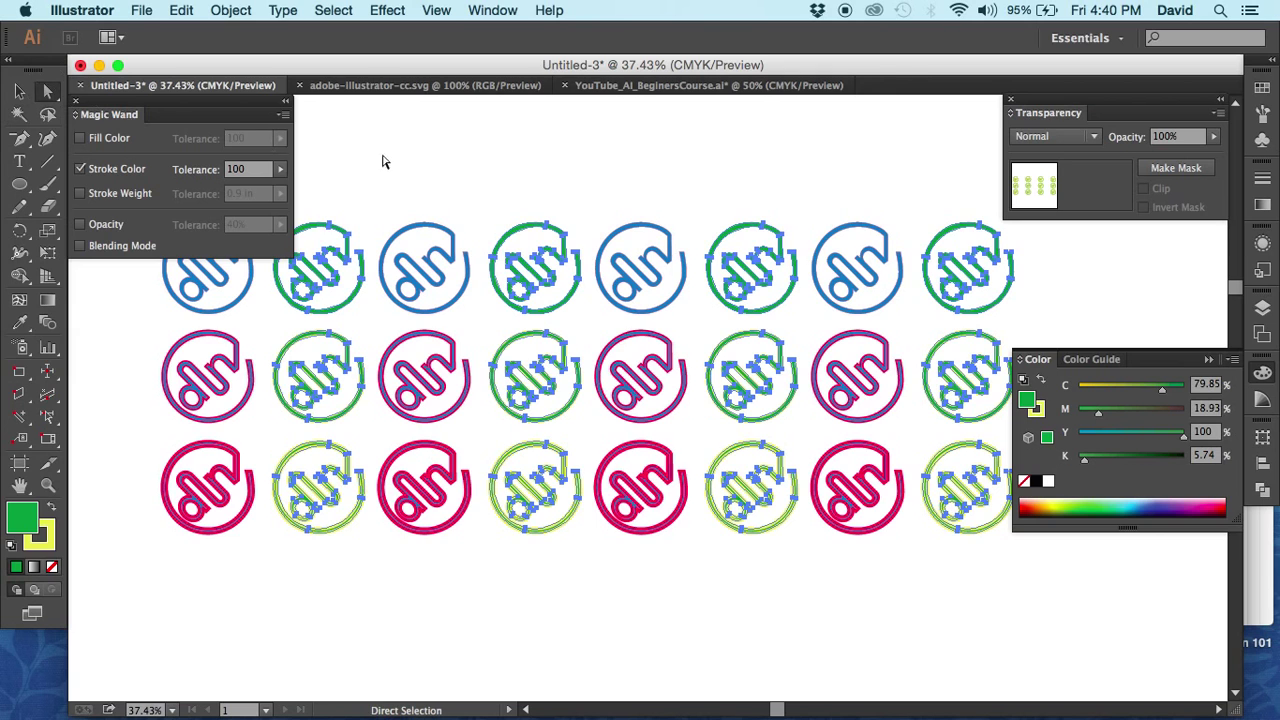
click(405, 165)
click(514, 230)
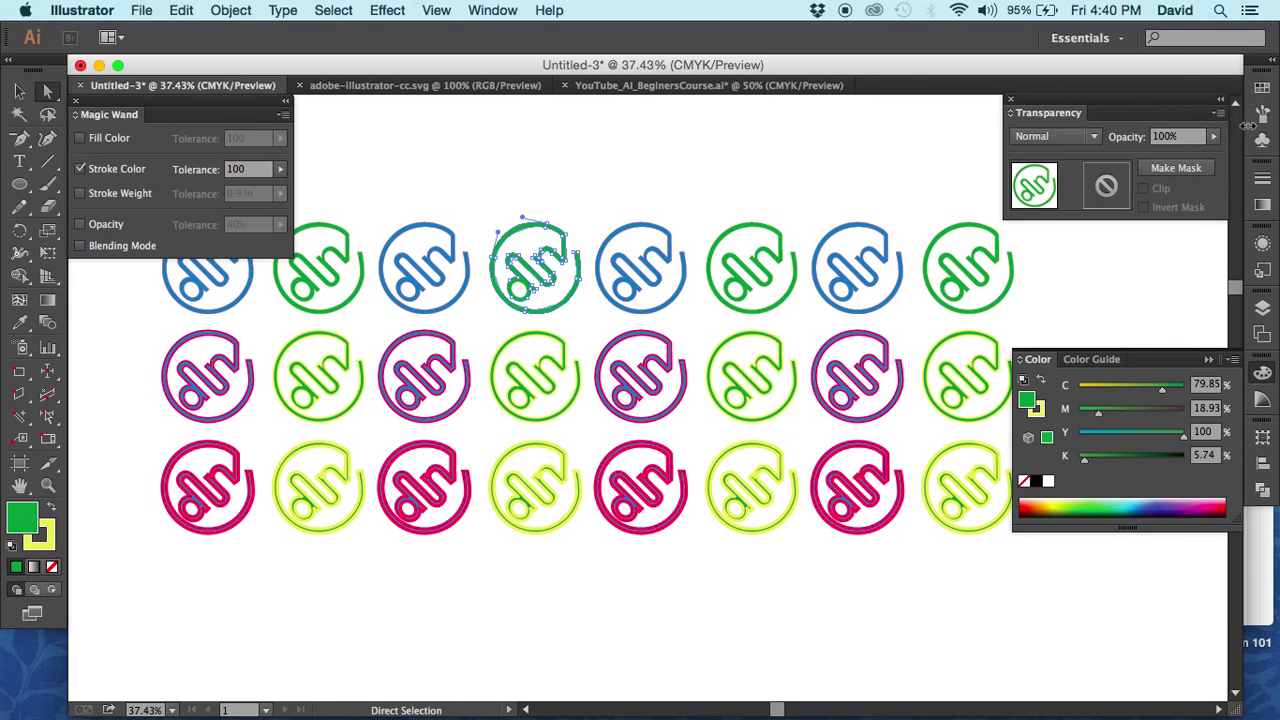
click(1262, 181)
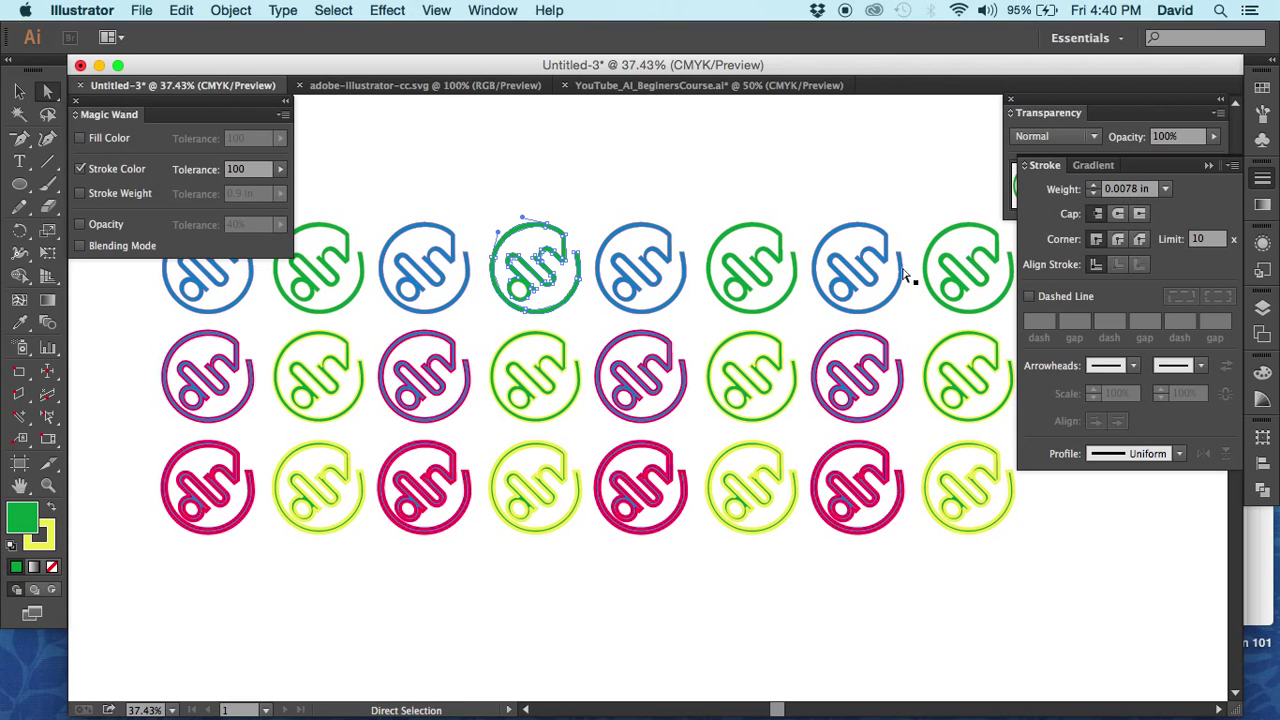
click(571, 358)
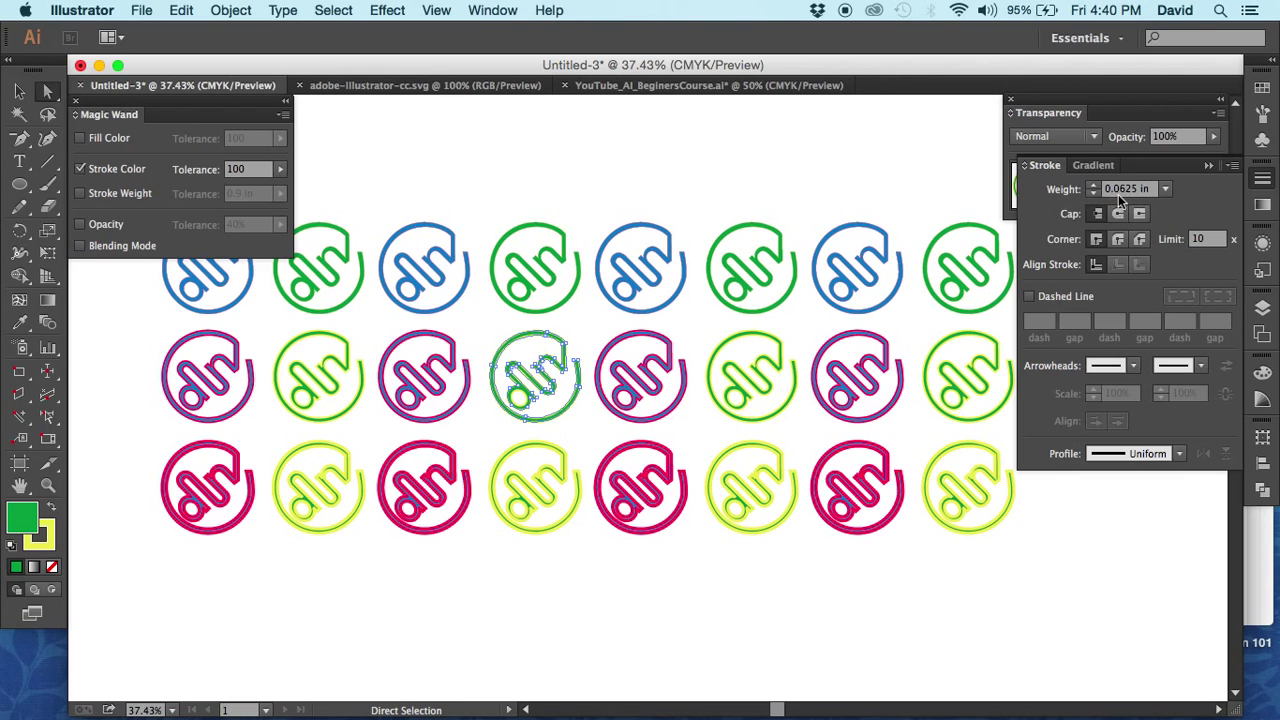
click(555, 500)
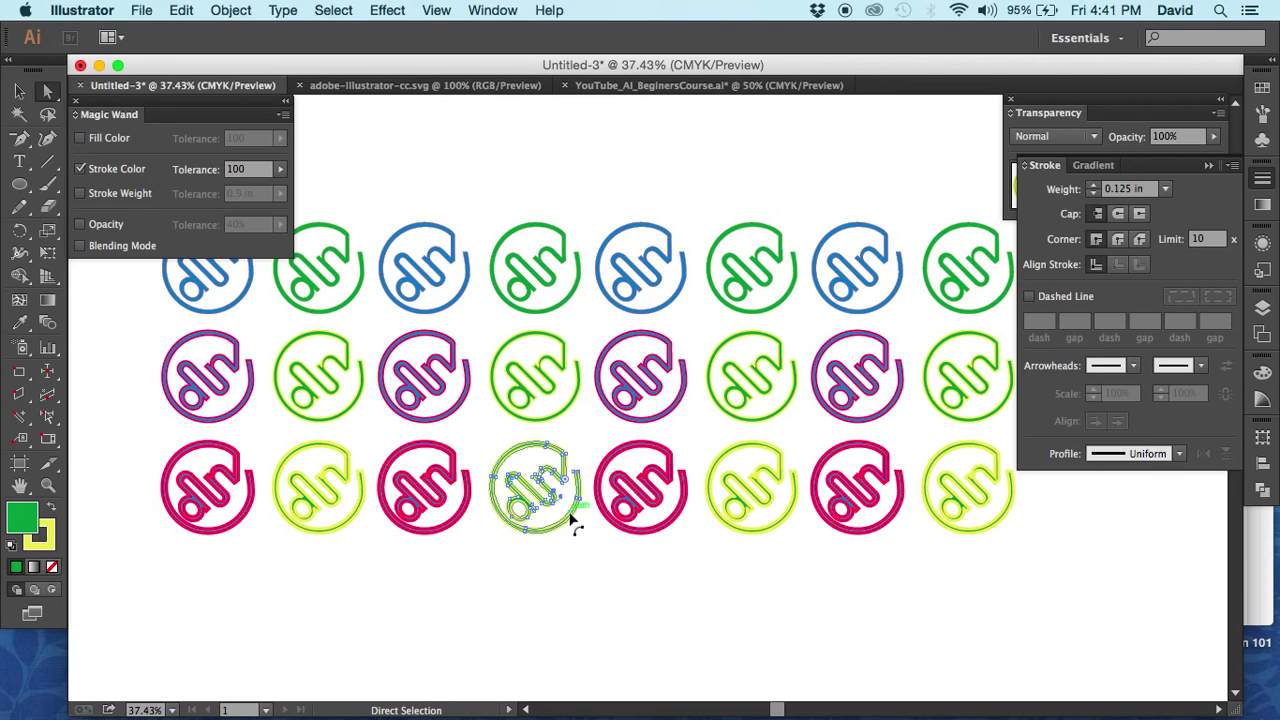
Step: Make the stroke the active color and reselect all yellow-stroked green logos with the Magic Wand
double_click(240, 169)
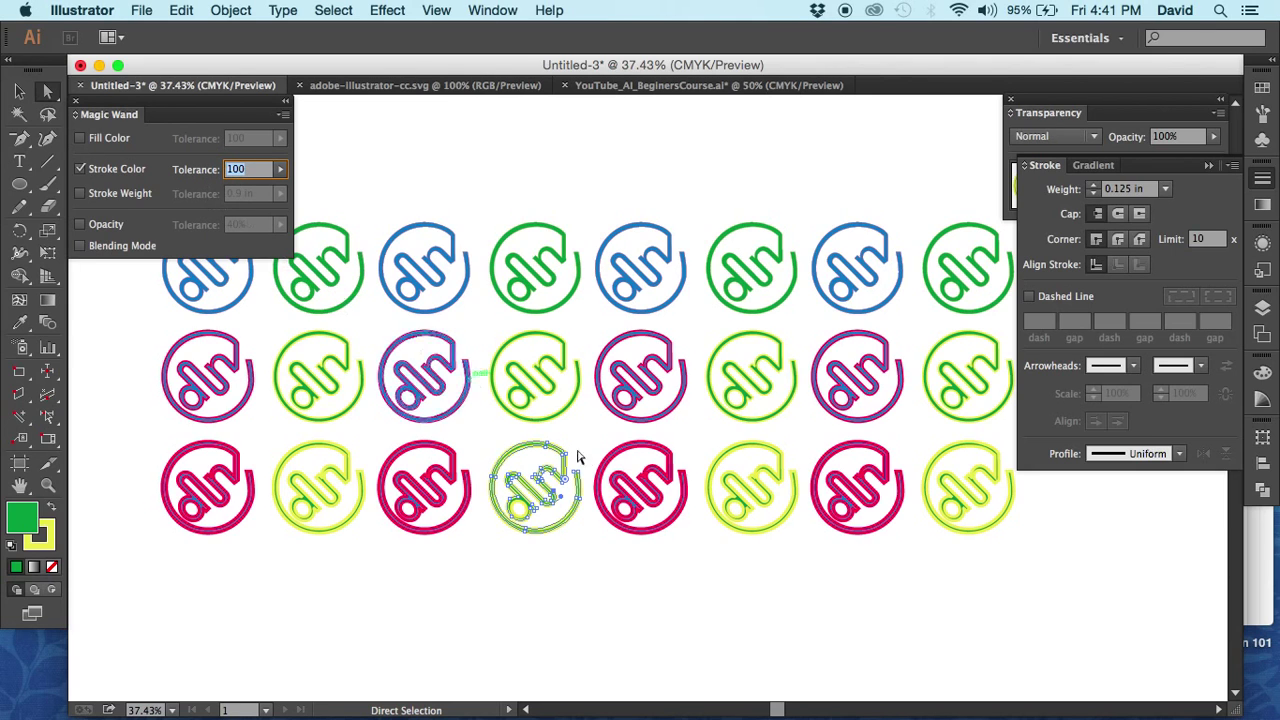
click(609, 580)
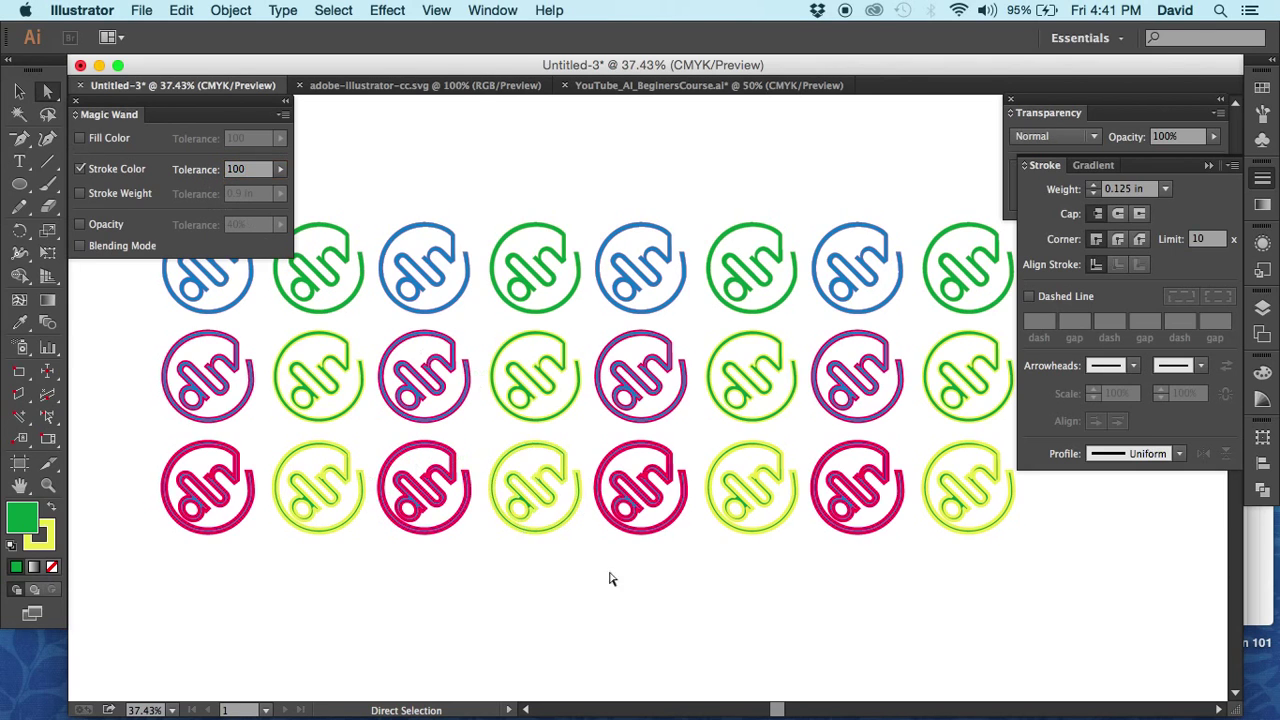
click(48, 544)
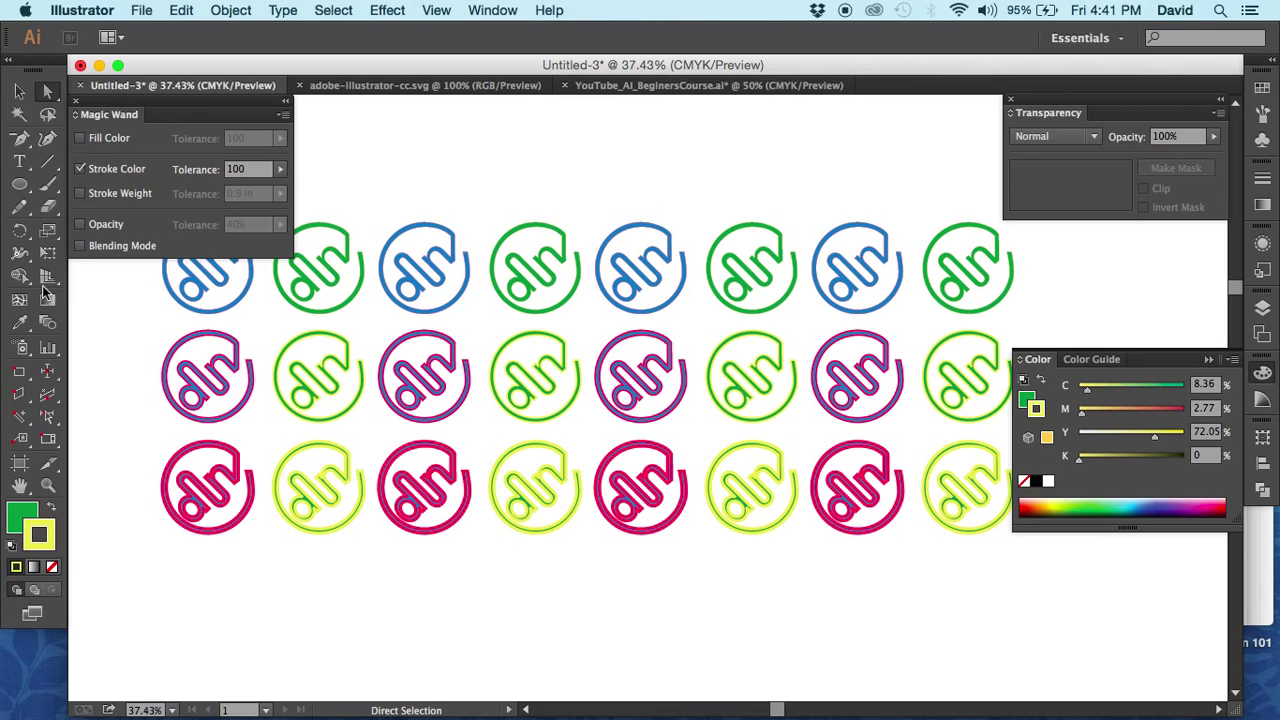
click(21, 115)
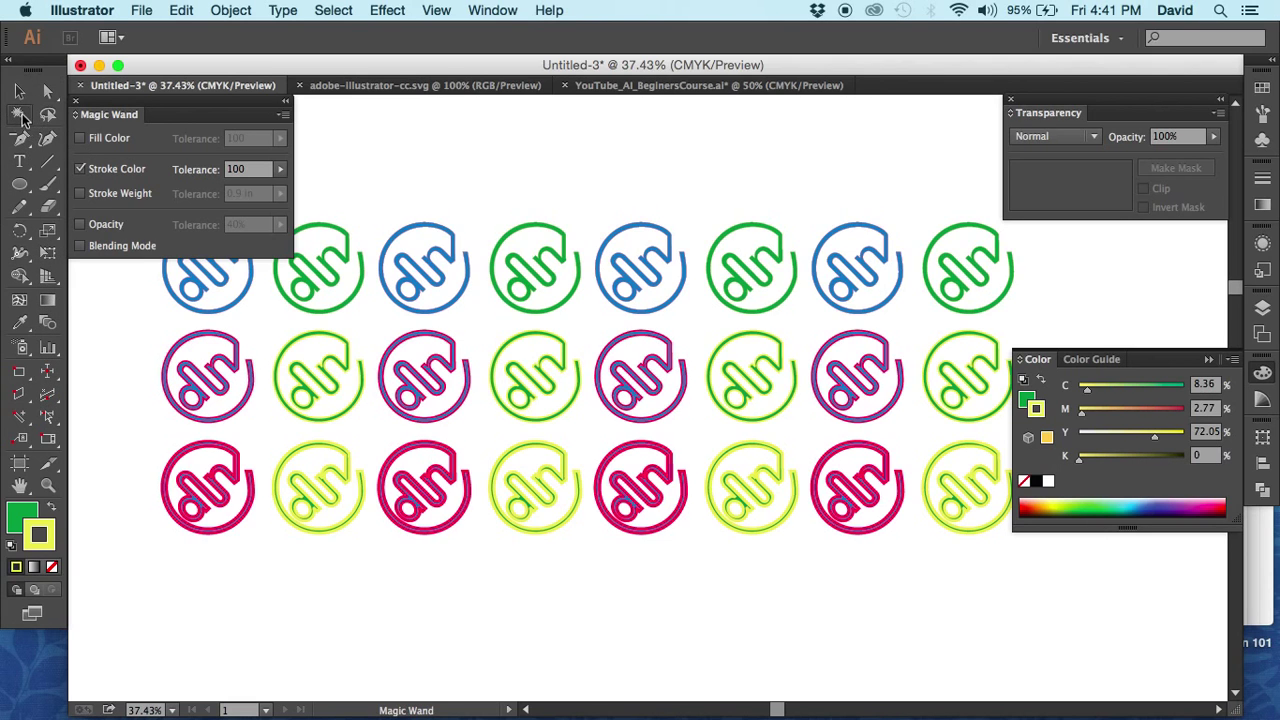
click(355, 289)
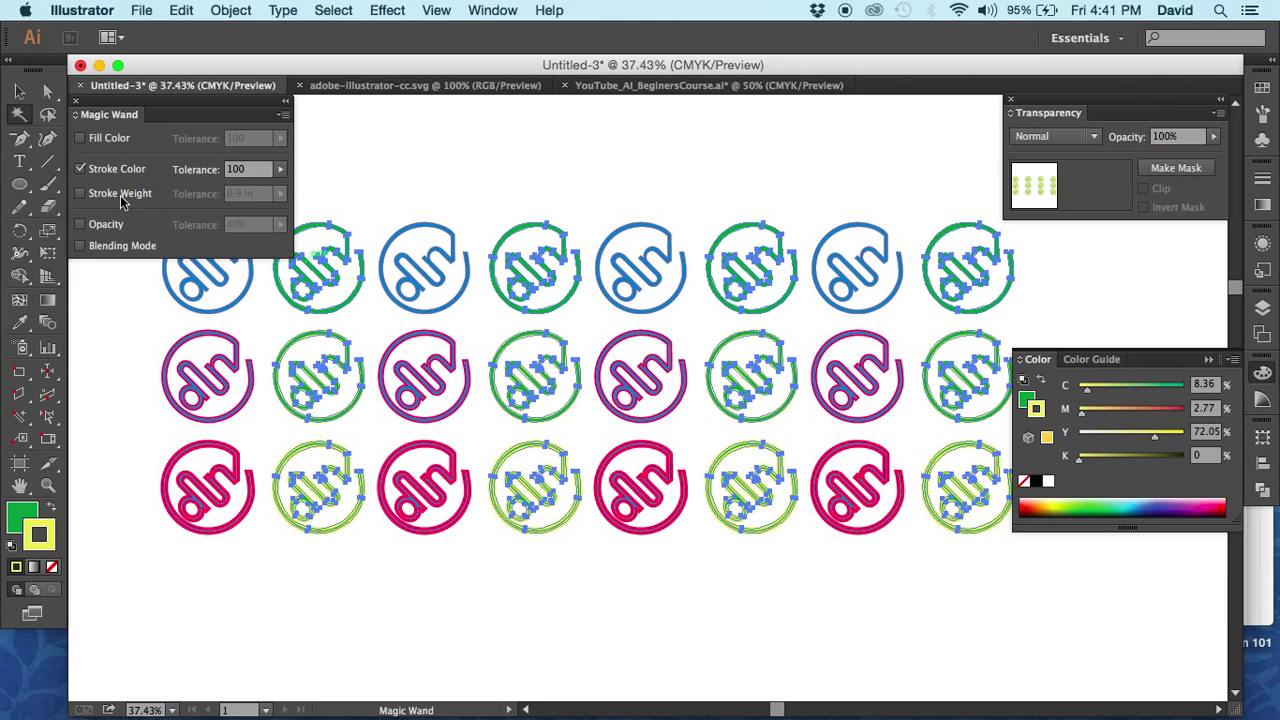
Step: Set the Magic Wand's Stroke Color tolerance to 0 and reselect the yellow-stroked logos from the first green logo in the top row
drag(256, 170, 183, 170)
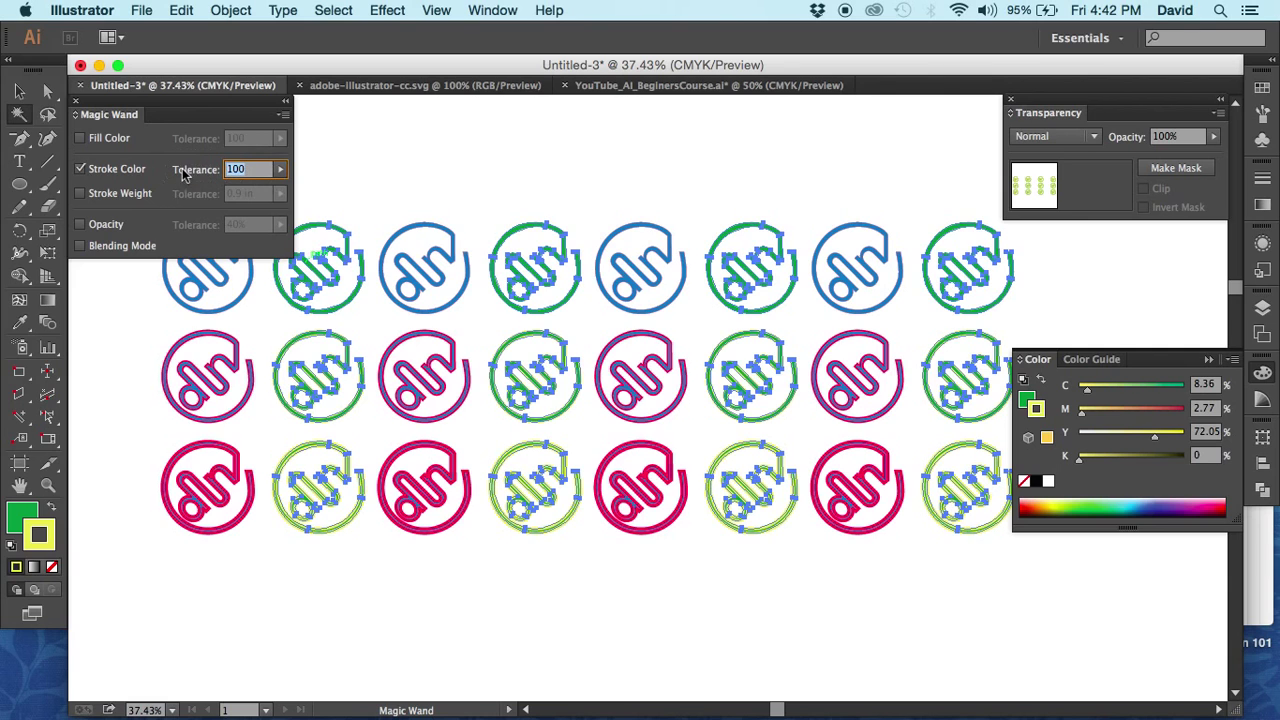
text(0)
click(321, 192)
click(326, 228)
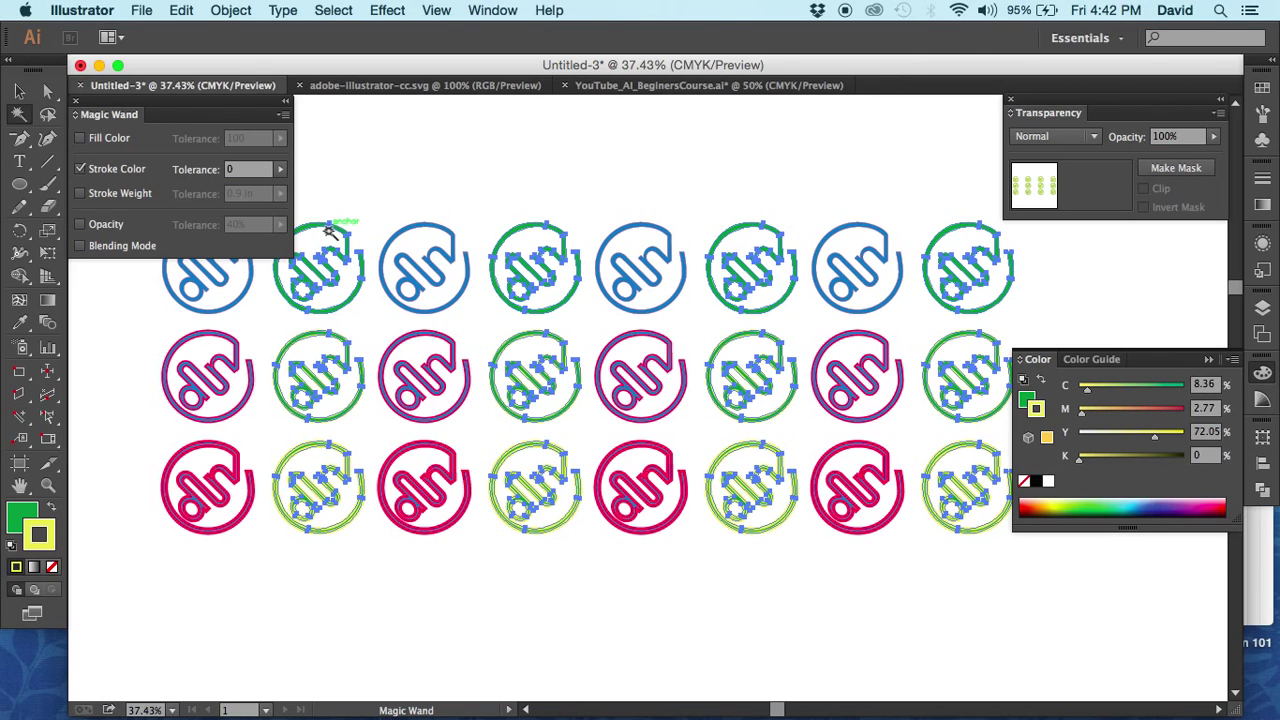
Step: Set the stroke's black (K) value to 1% on the last green logo in the bottom row, leaving nothing selected
click(19, 91)
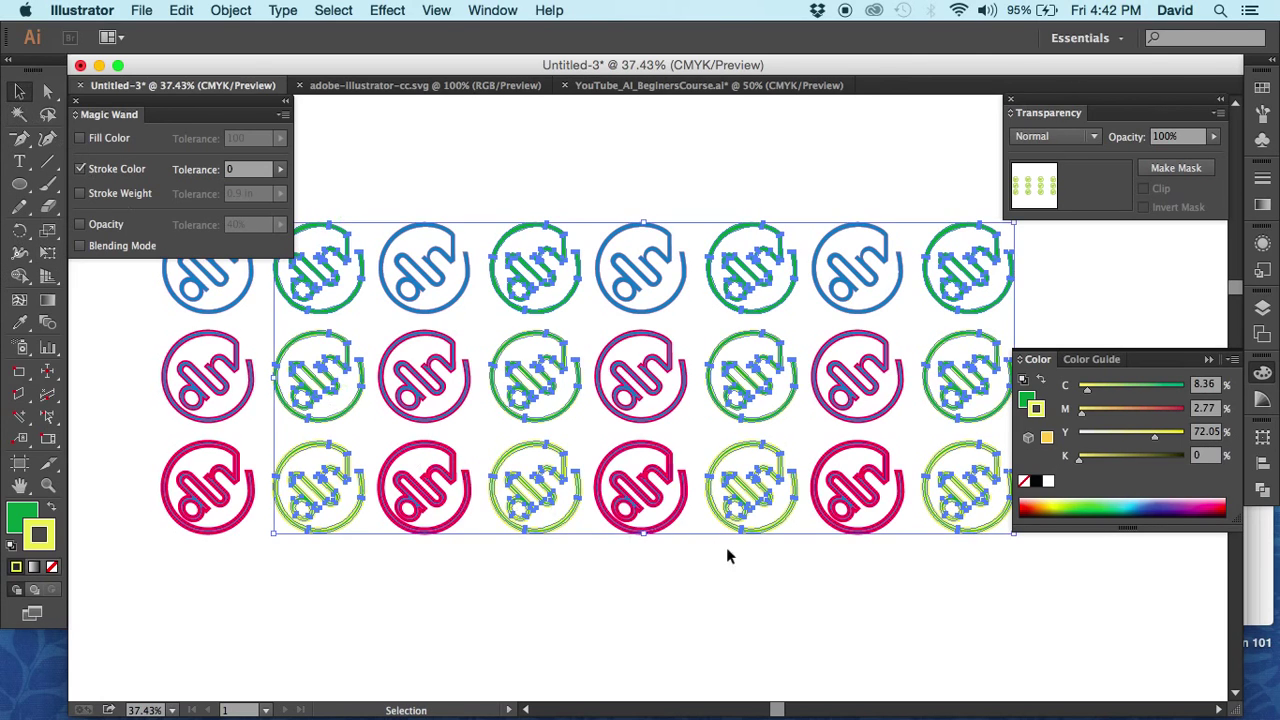
click(924, 561)
click(951, 530)
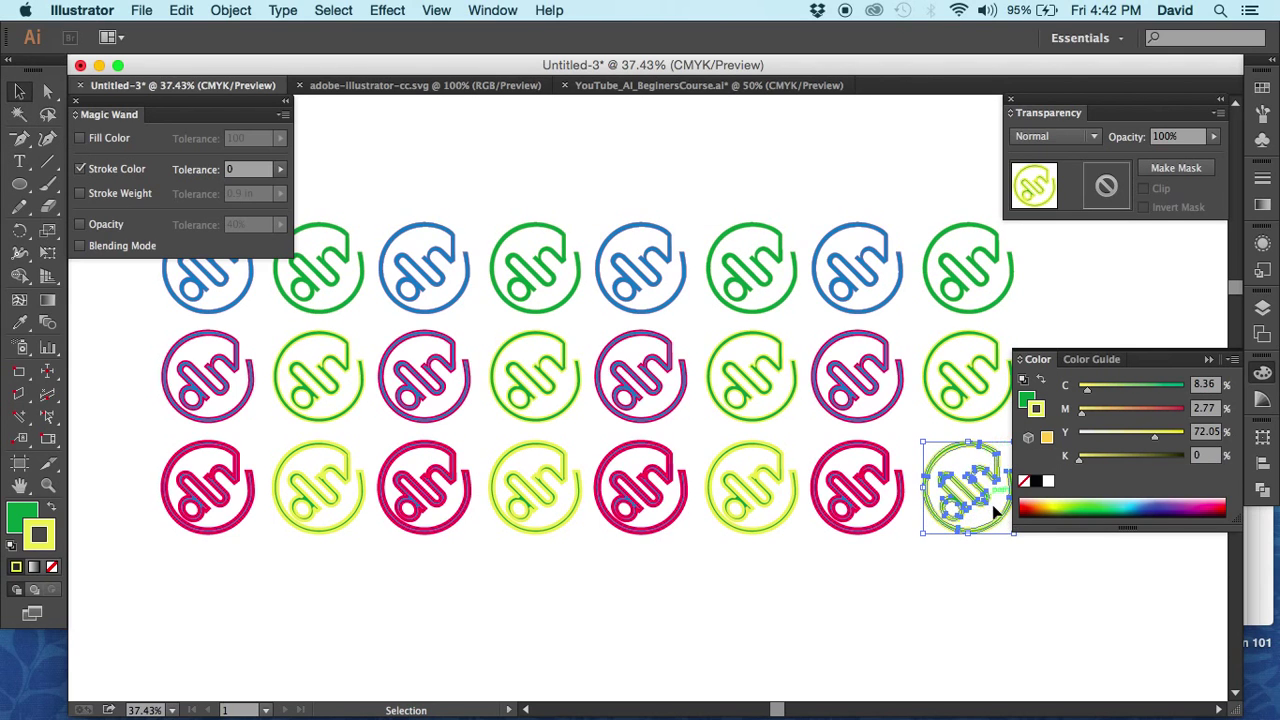
click(1203, 456)
text(0)
text(1)
key(Tab)
click(931, 662)
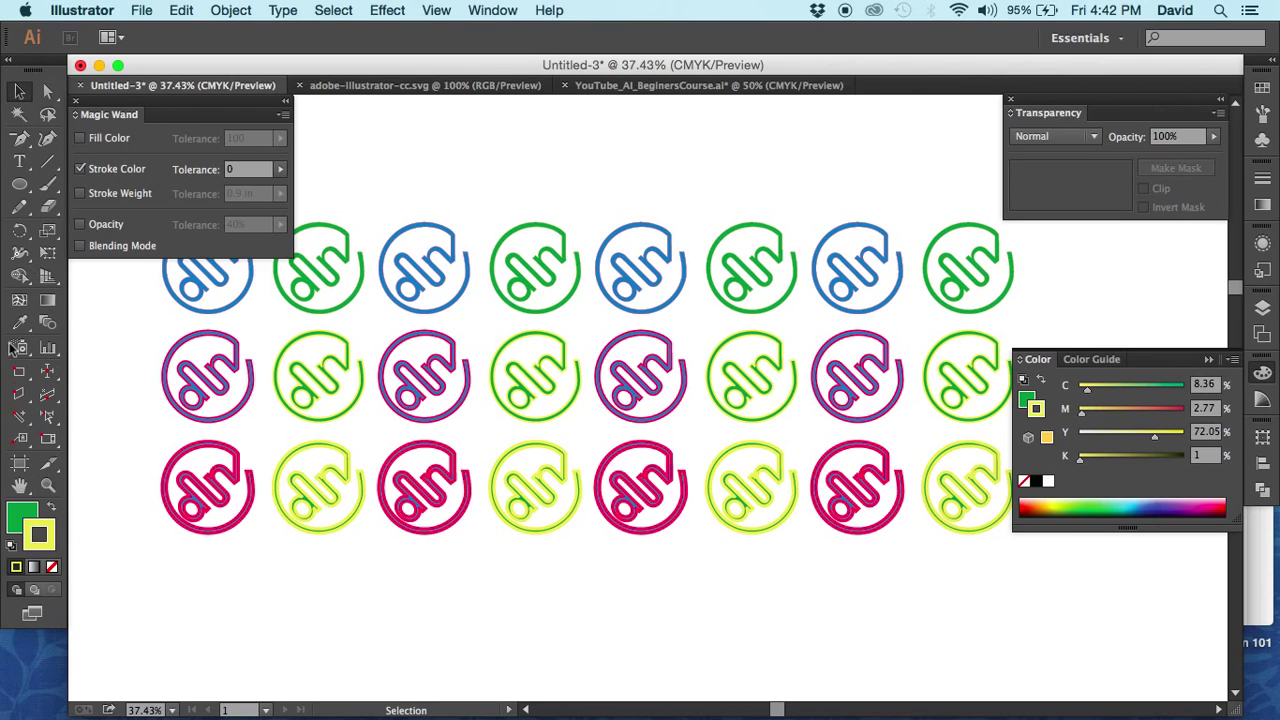
Step: Select matching strokes with the Magic Wand from the first green logo in the top row and compare the bottom row's last logo up close
click(21, 115)
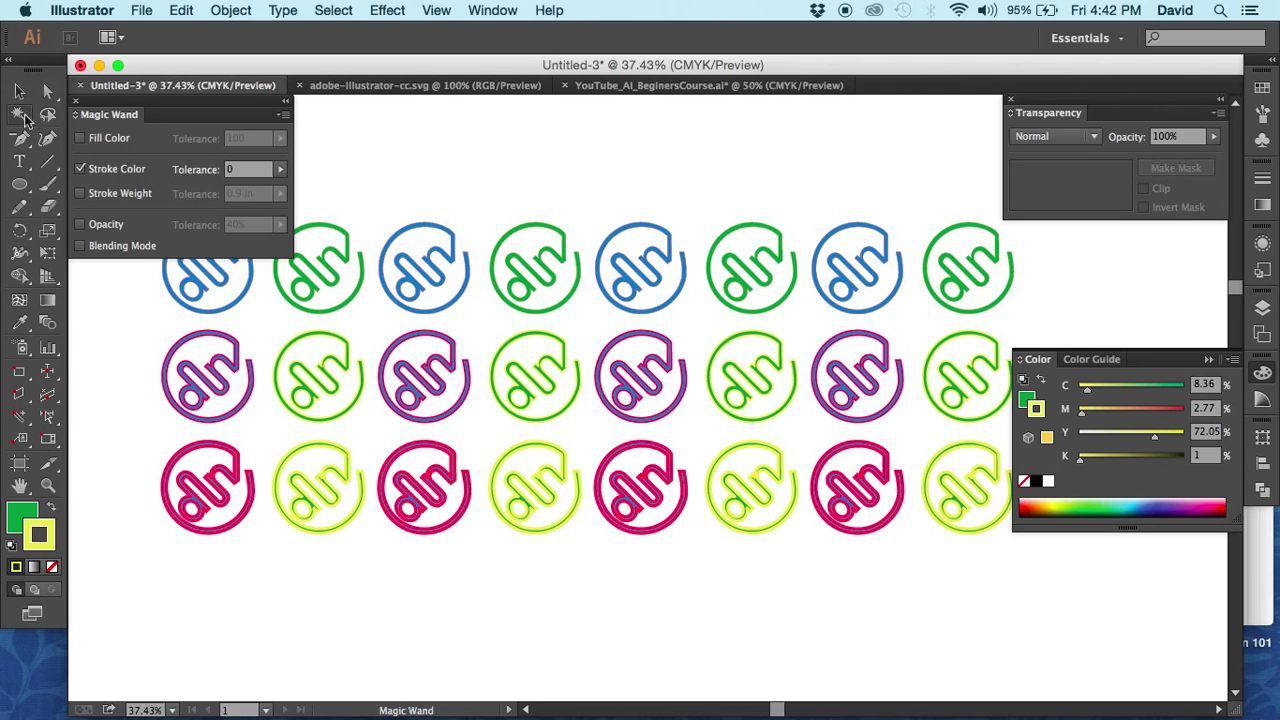
click(316, 268)
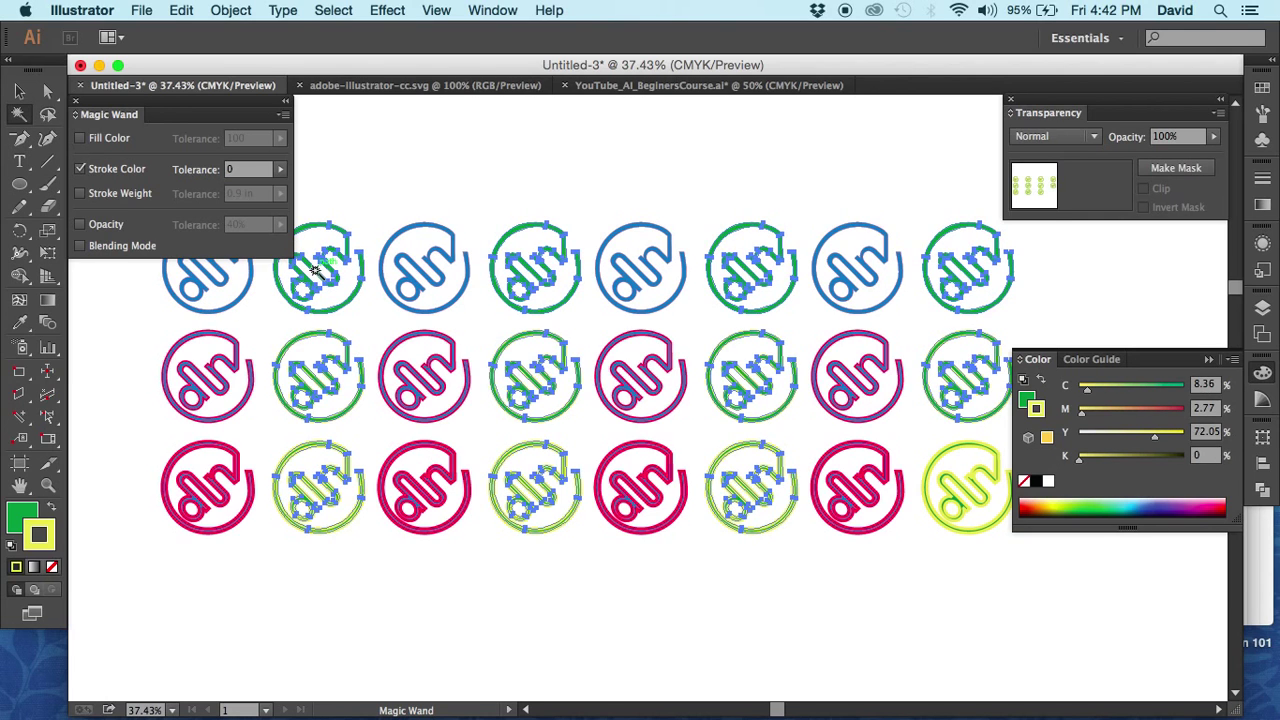
key(z)
drag(674, 280, 1051, 574)
drag(929, 543, 860, 518)
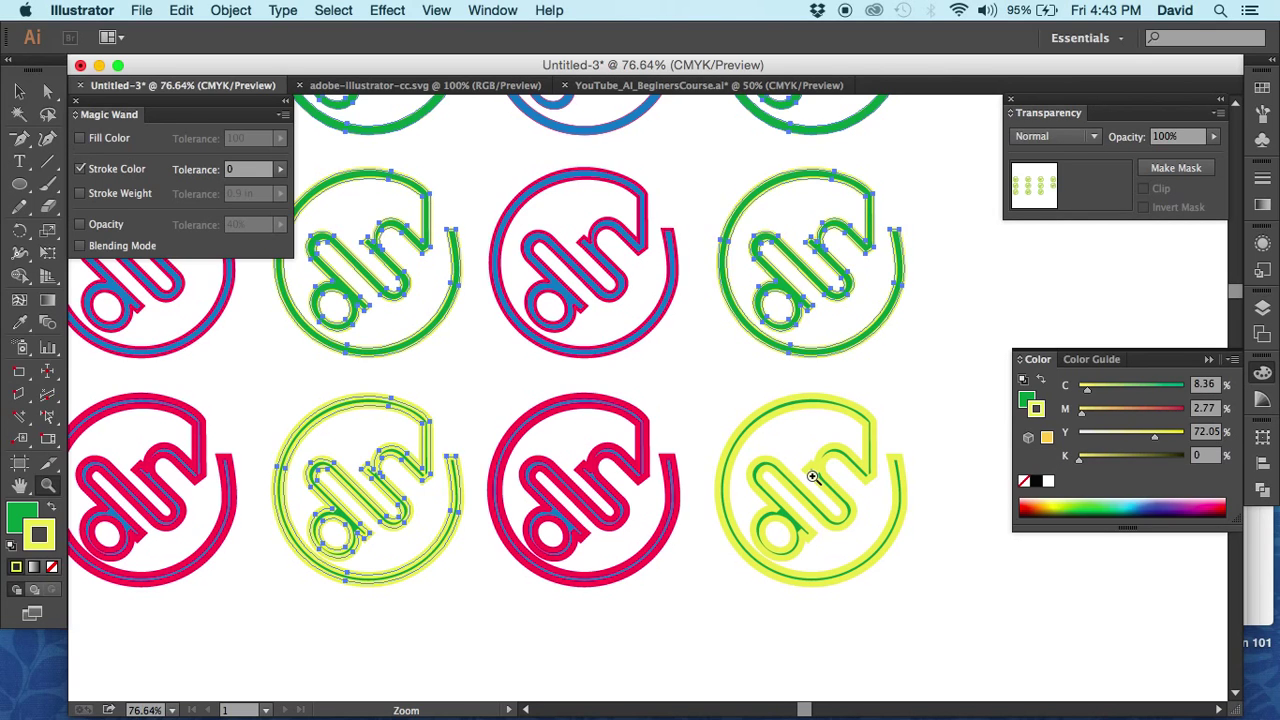
Step: Set the Magic Wand's Stroke Color tolerance to 100
click(250, 175)
text(100)
key(Return)
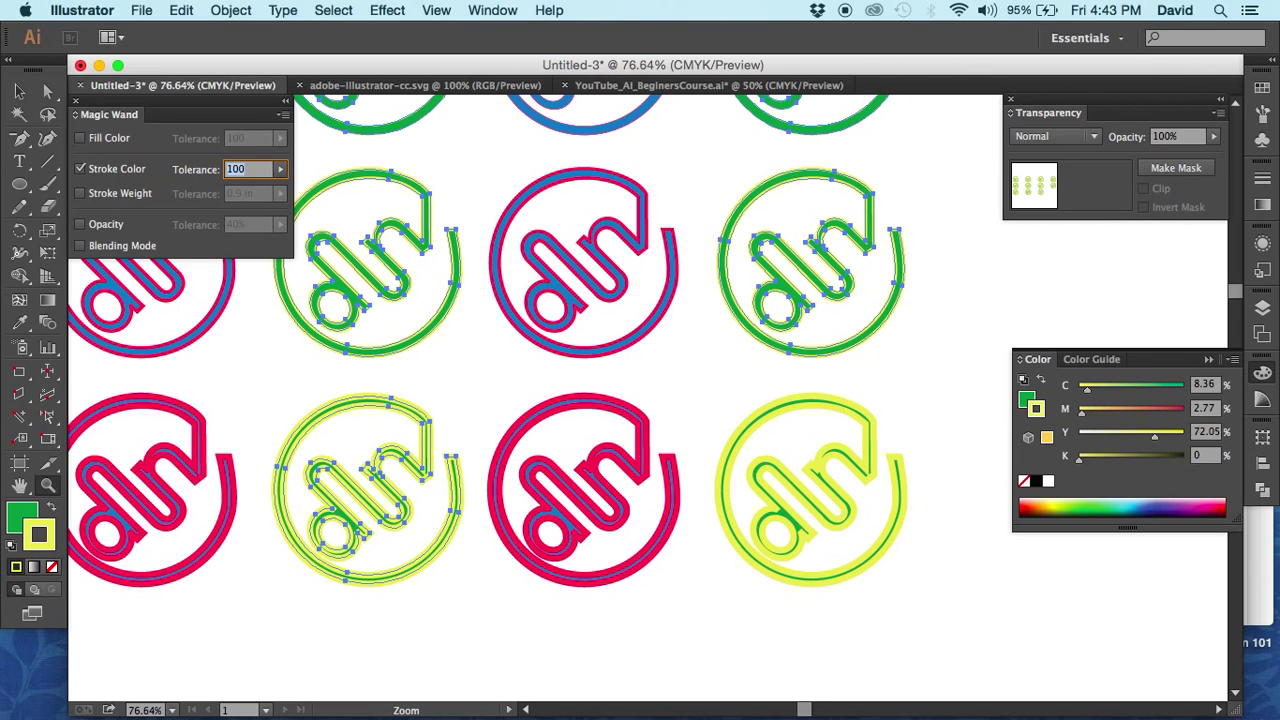
click(804, 354)
click(690, 397)
click(692, 400)
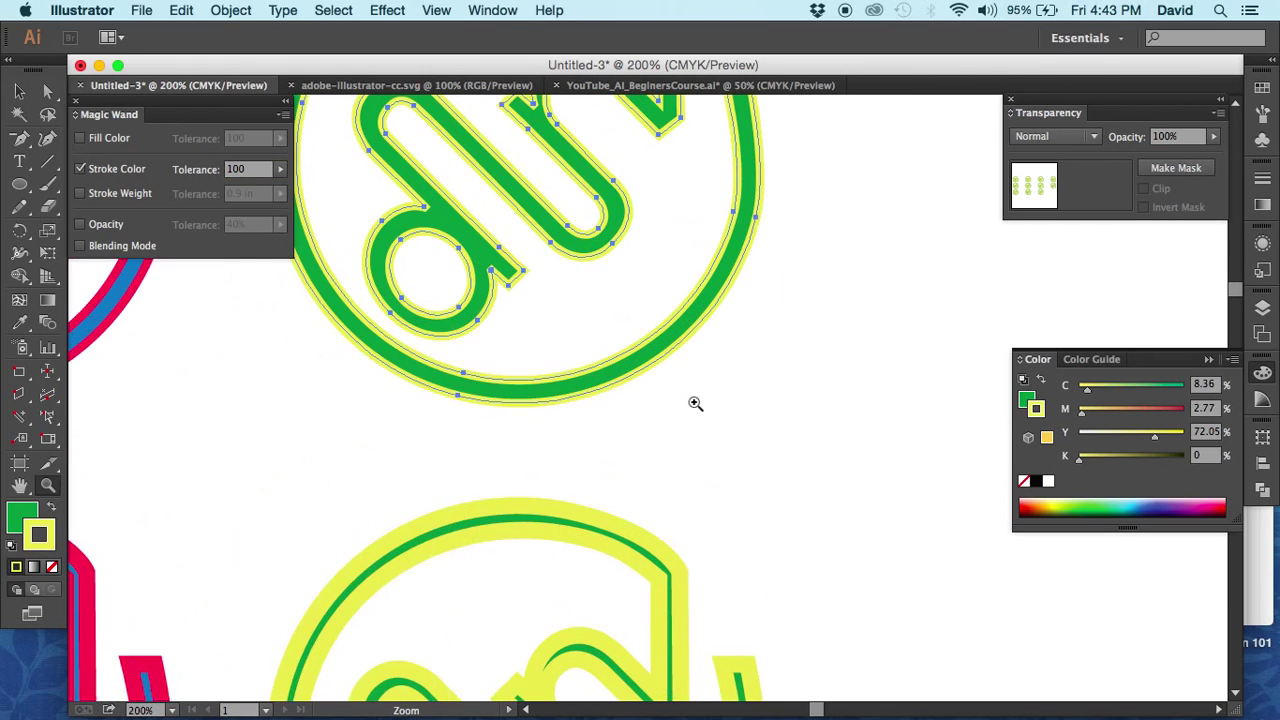
Step: Clear the selection and reselect the yellow-stroked logos with the Magic Wand from the last green logo in the top row
click(20, 91)
click(185, 324)
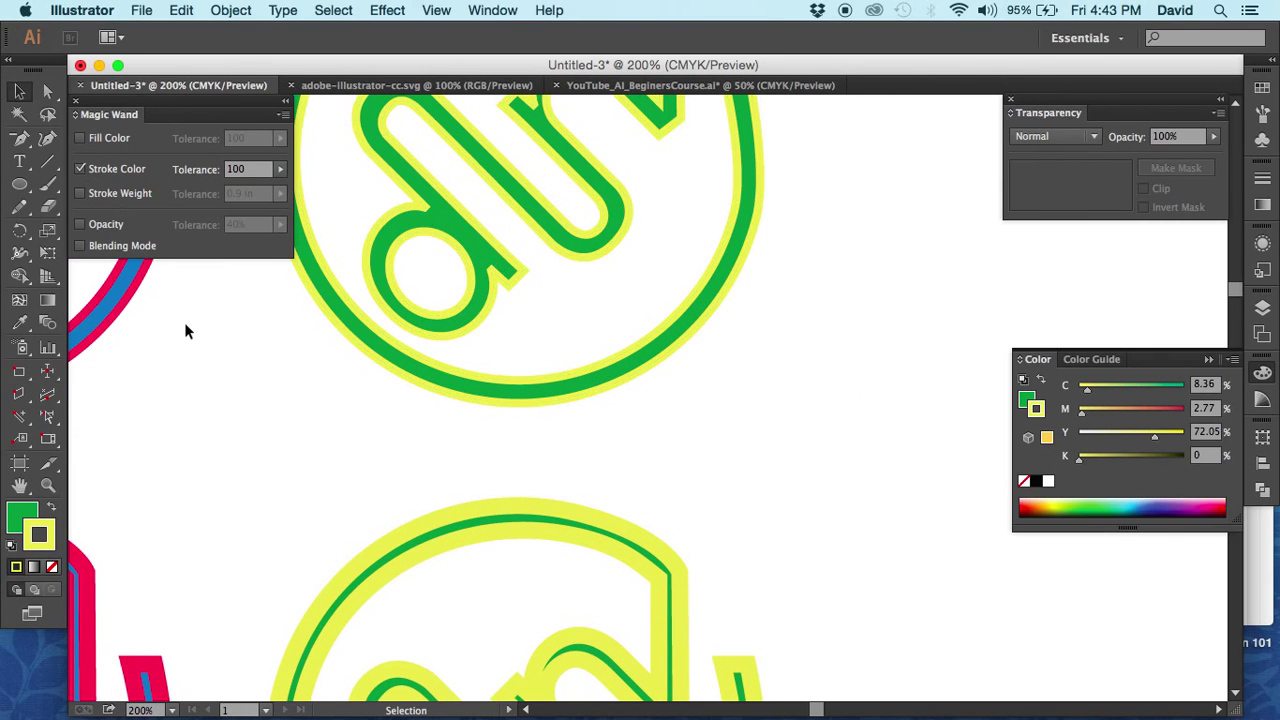
key(super+minus)
key(super+minus)
key(super+minus)
key(super+minus)
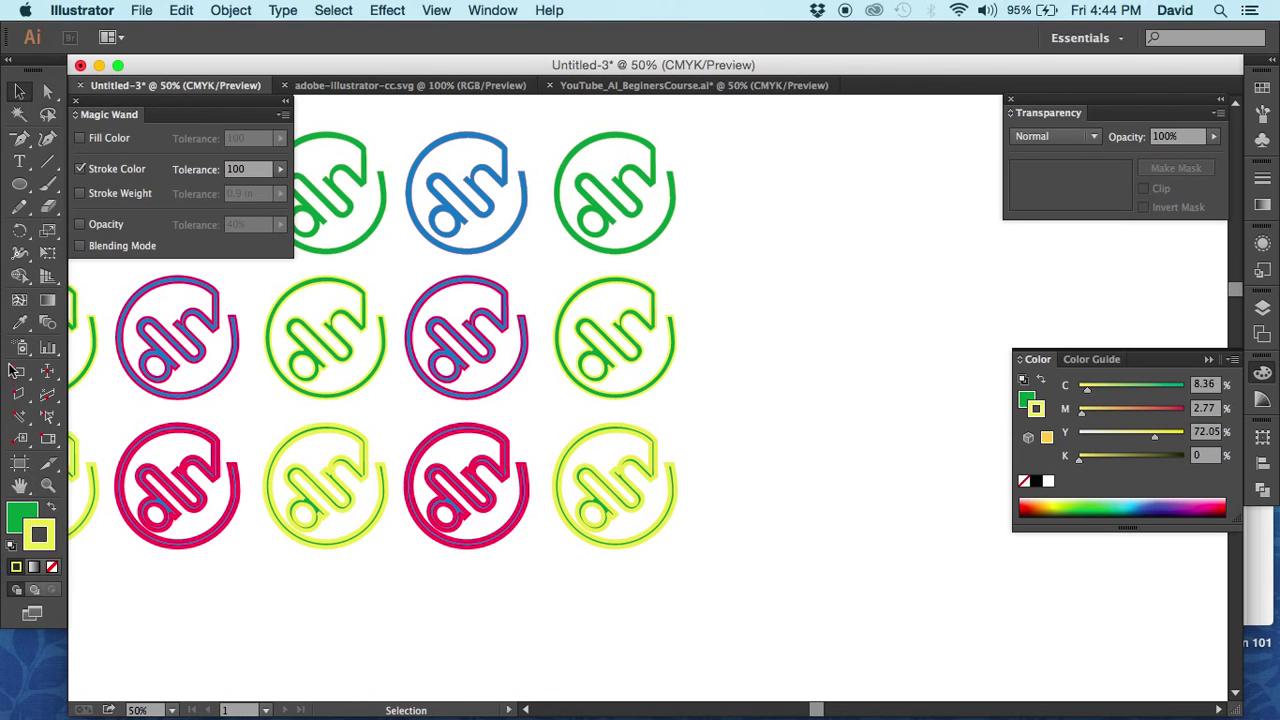
click(23, 321)
click(21, 121)
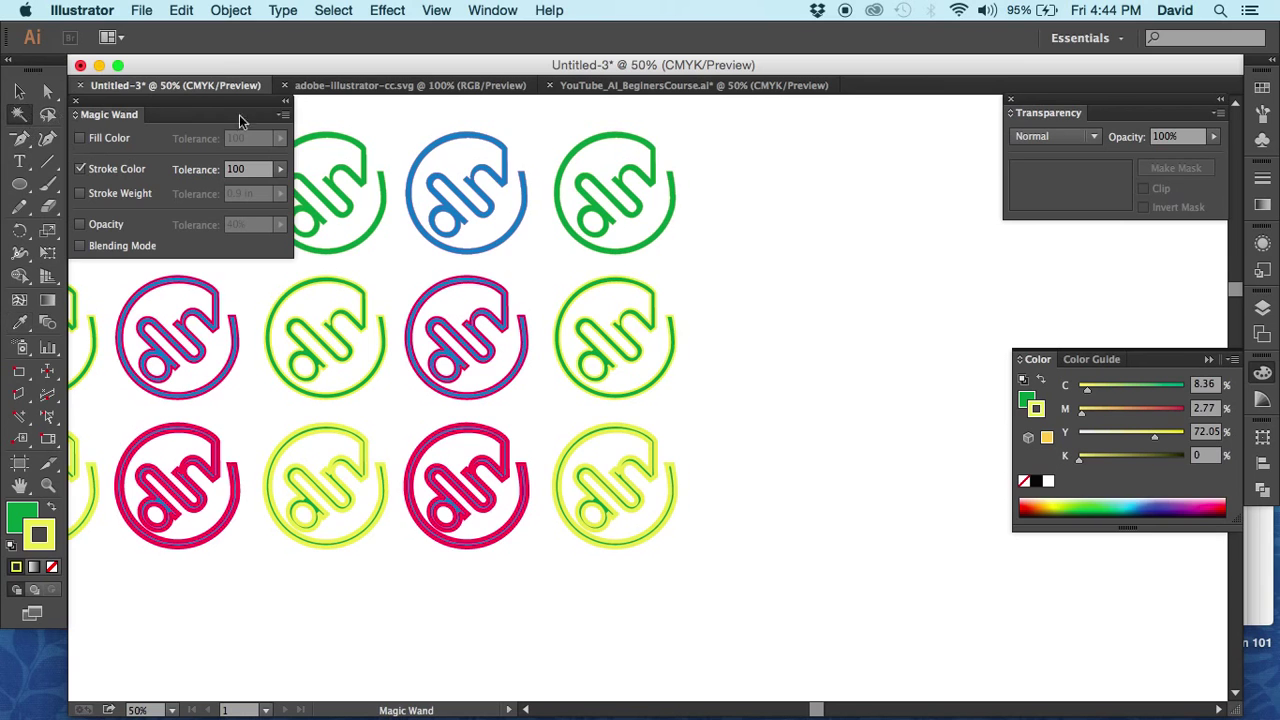
click(591, 209)
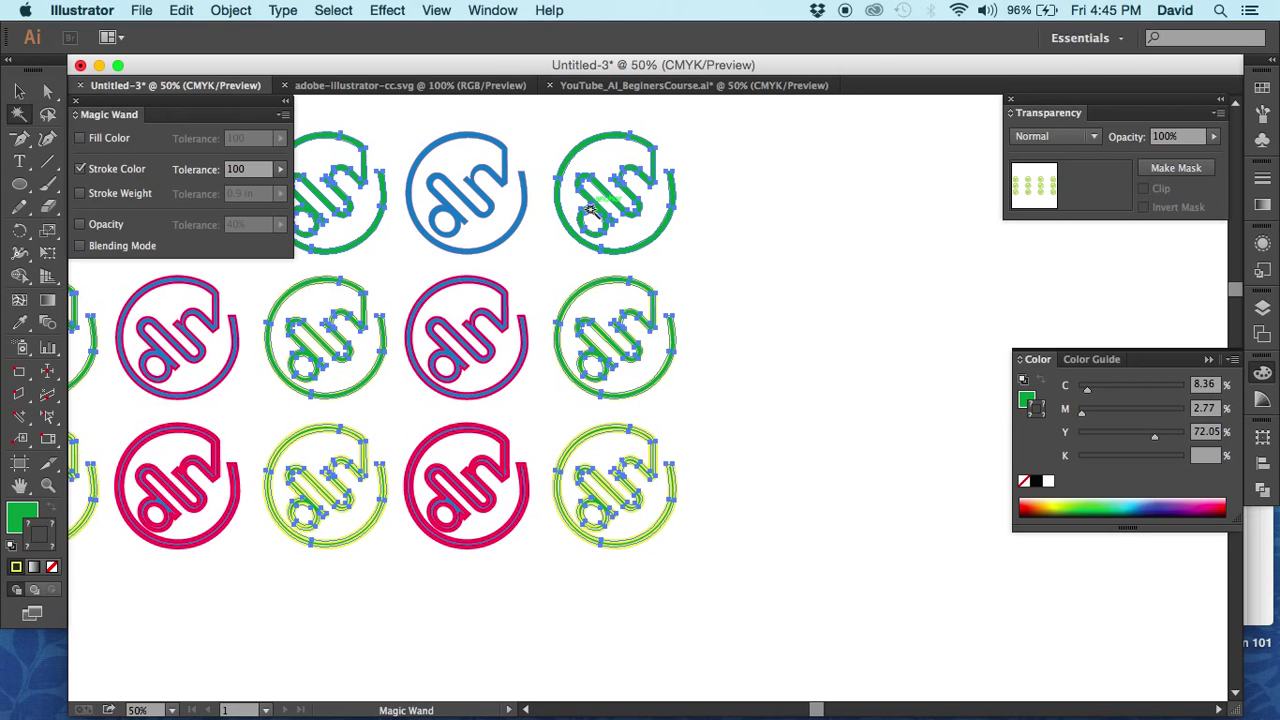
Step: Set the Stroke Color tolerance to 90 and reselect matching strokes from the last green logo in the middle row
click(254, 170)
text(90)
key(Return)
click(596, 378)
key(super+shift+a)
click(596, 386)
Step: Set the Stroke Color tolerance to 50 and reselect matching strokes from the last green logo in the middle row
drag(252, 170, 229, 169)
text(50)
click(752, 404)
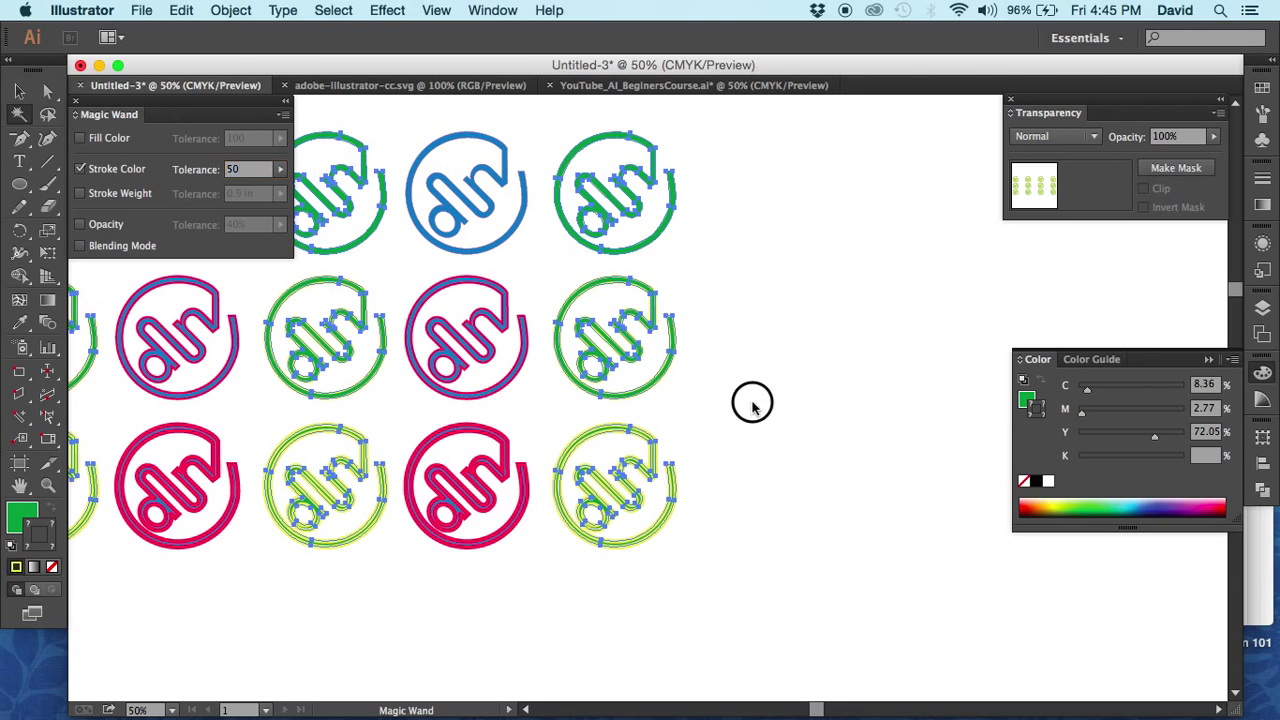
click(655, 386)
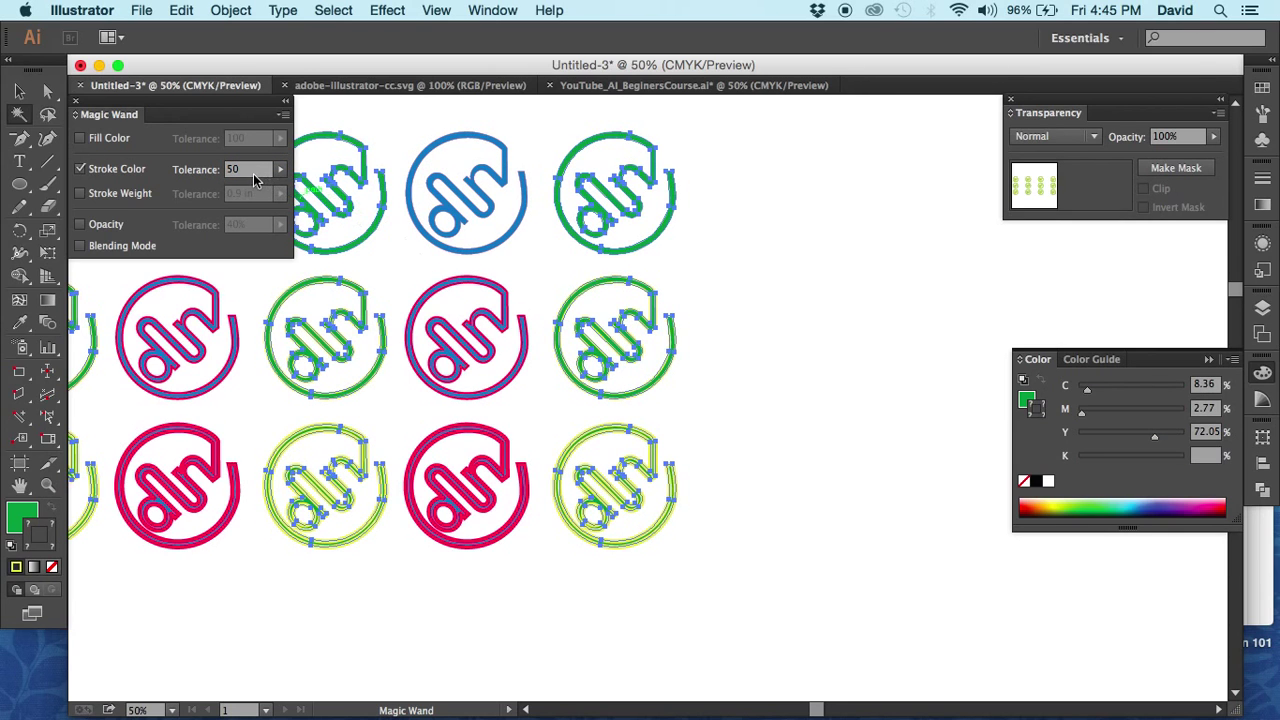
Step: Set the Stroke Color tolerance to 20 and reselect matching strokes from the last green logo in the middle row
drag(249, 168, 183, 163)
text(20)
key(Return)
click(677, 476)
click(658, 382)
Step: Set the Stroke Color tolerance to 10 and reselect matching strokes from the last green logo in the middle row
drag(238, 169, 199, 174)
text(10)
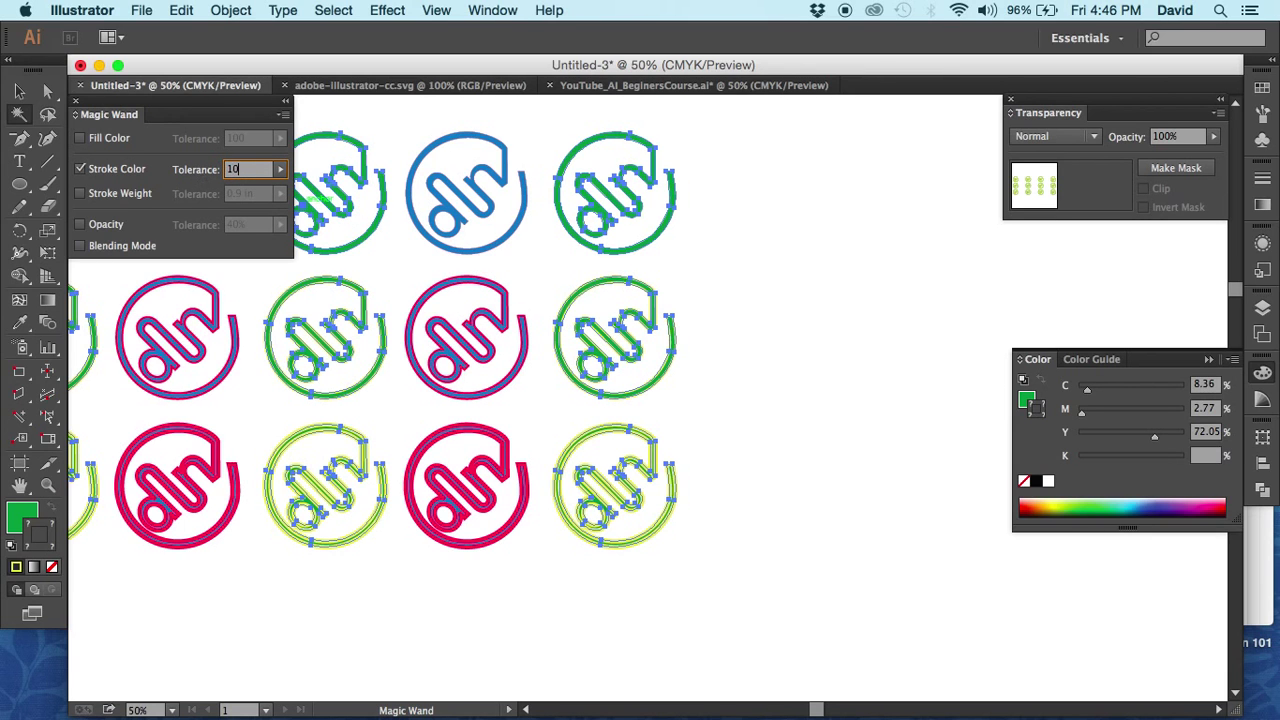
key(Return)
click(730, 392)
click(655, 381)
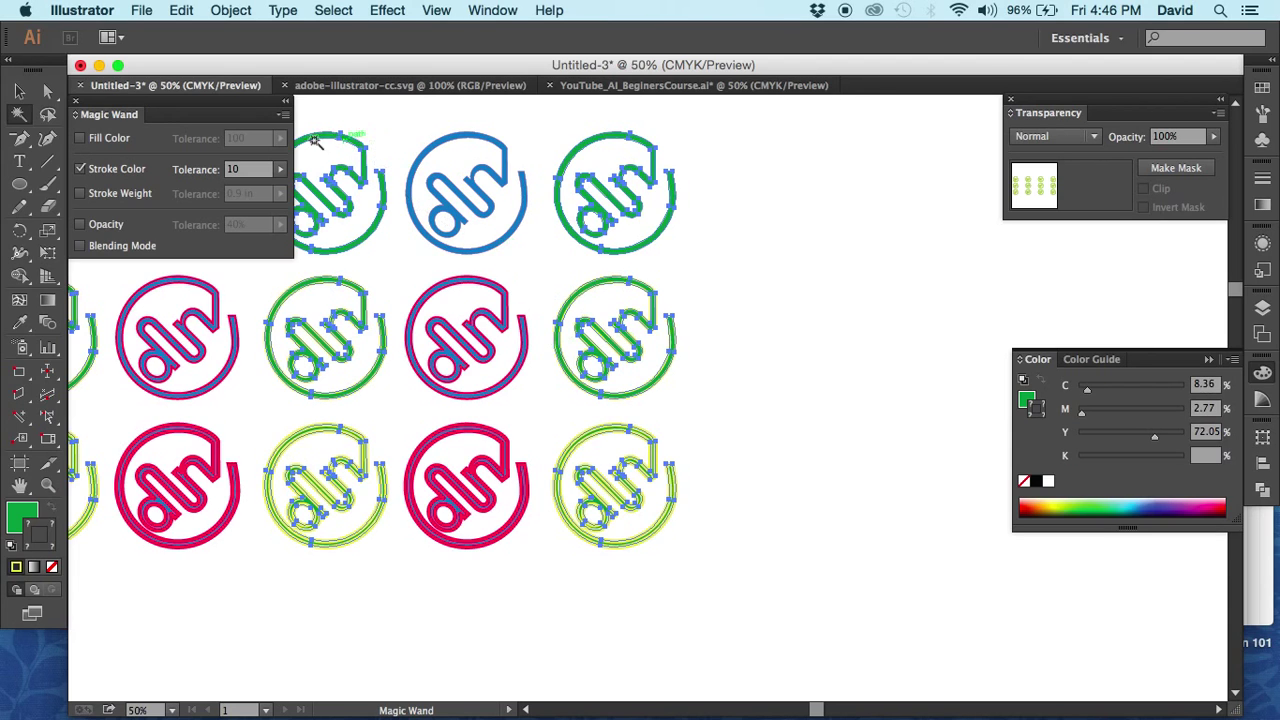
Step: Set the Stroke Color tolerance to 5 and reselect matching strokes from the last green logo in the middle row
drag(257, 169, 221, 169)
text(5)
click(670, 350)
click(672, 350)
Step: Set the Stroke Color tolerance to 1 and reselect matching strokes from the last green logo in the middle row
drag(240, 169, 226, 169)
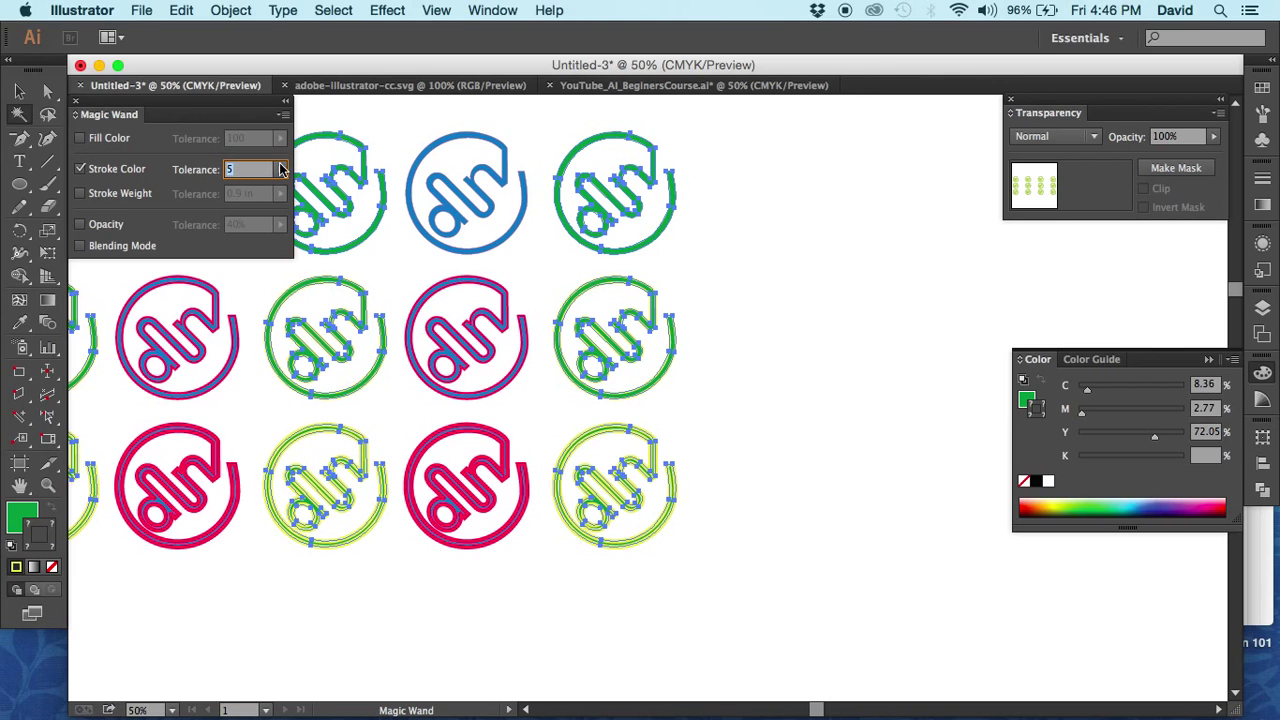
text(1)
click(712, 410)
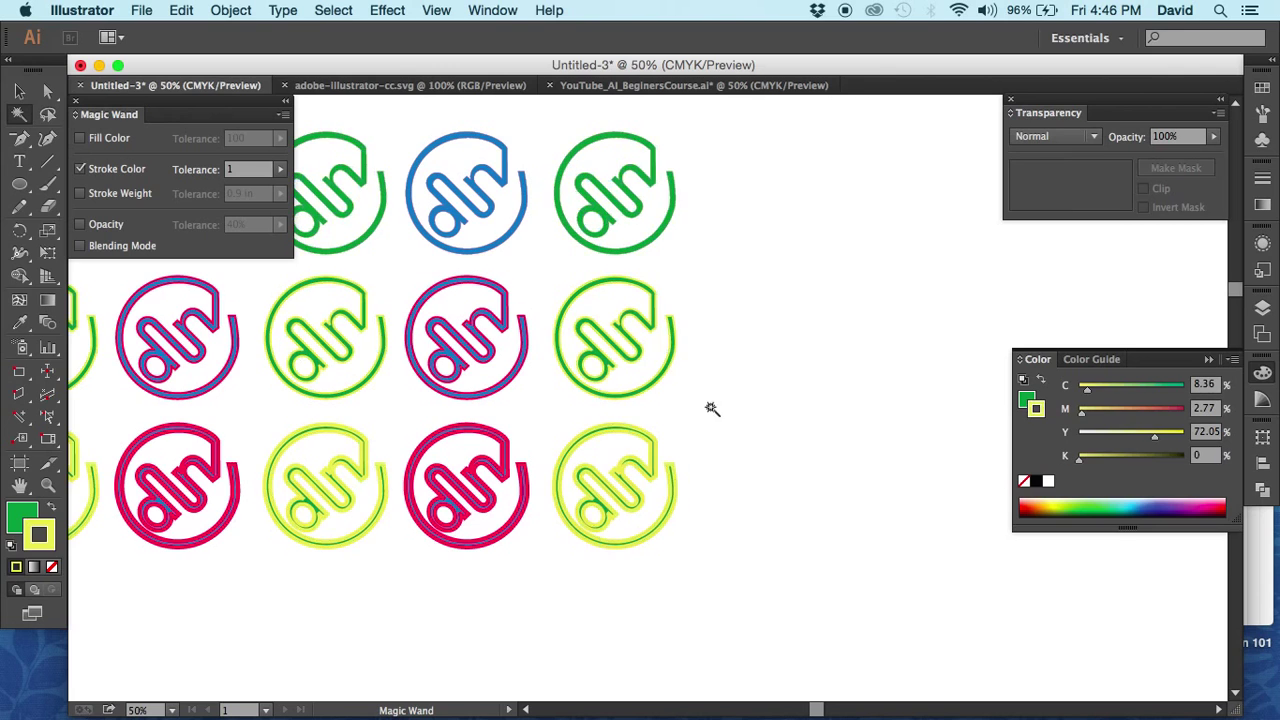
click(652, 383)
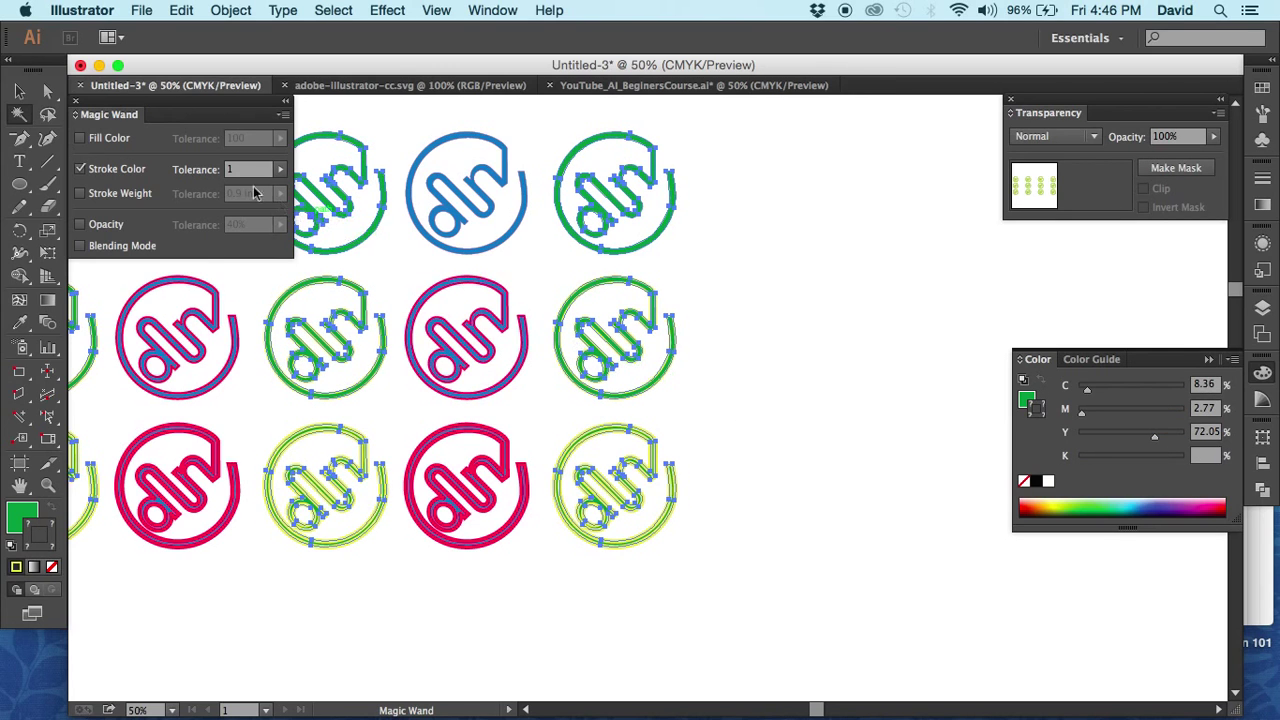
Step: Set the Stroke Color tolerance to 0 and reselect matching strokes from the last green logo in the middle row
click(233, 169)
text(0)
click(763, 354)
click(664, 338)
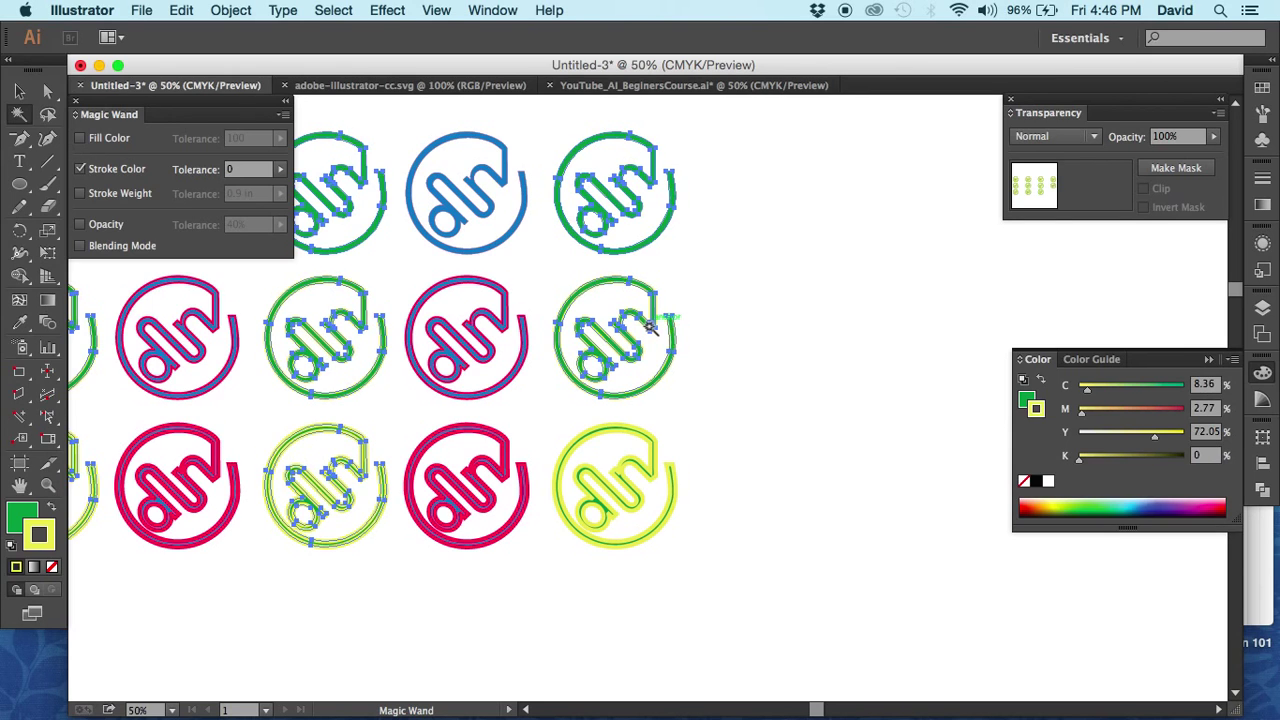
Step: Switch the Magic Wand from Stroke Color to Stroke Weight matching and deselect the logos
key(super+0)
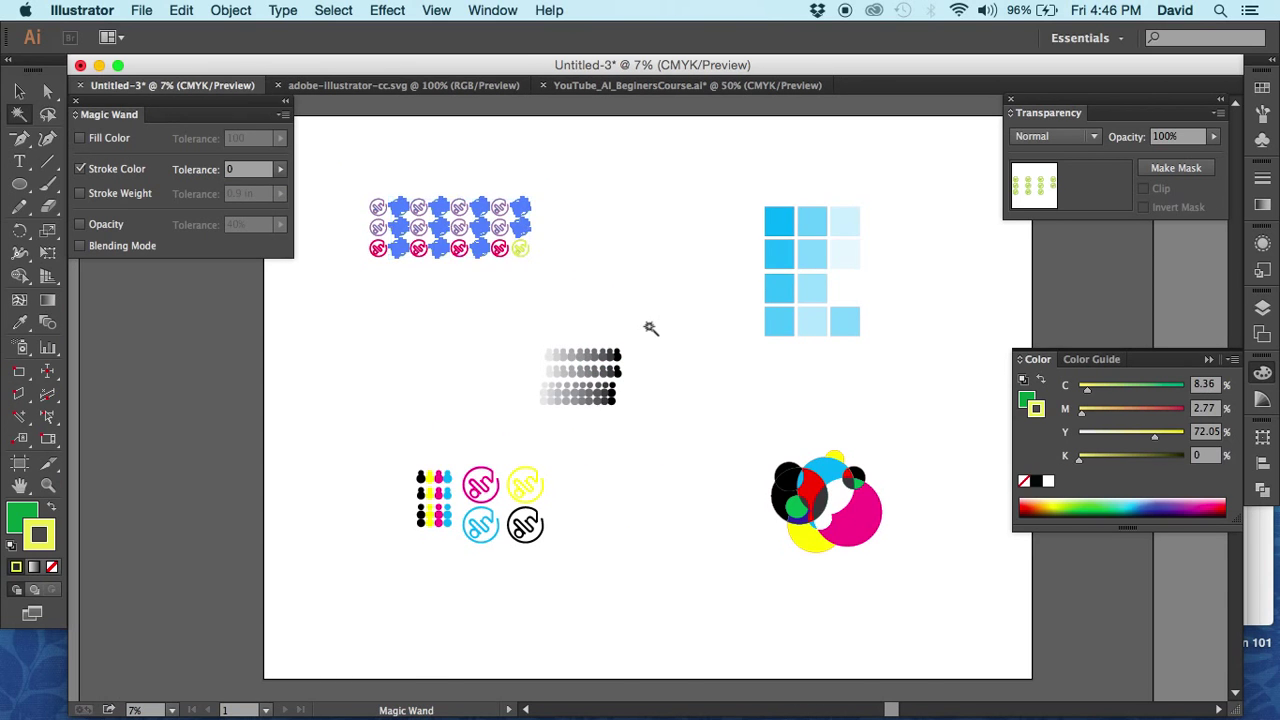
key(z)
drag(349, 185, 568, 278)
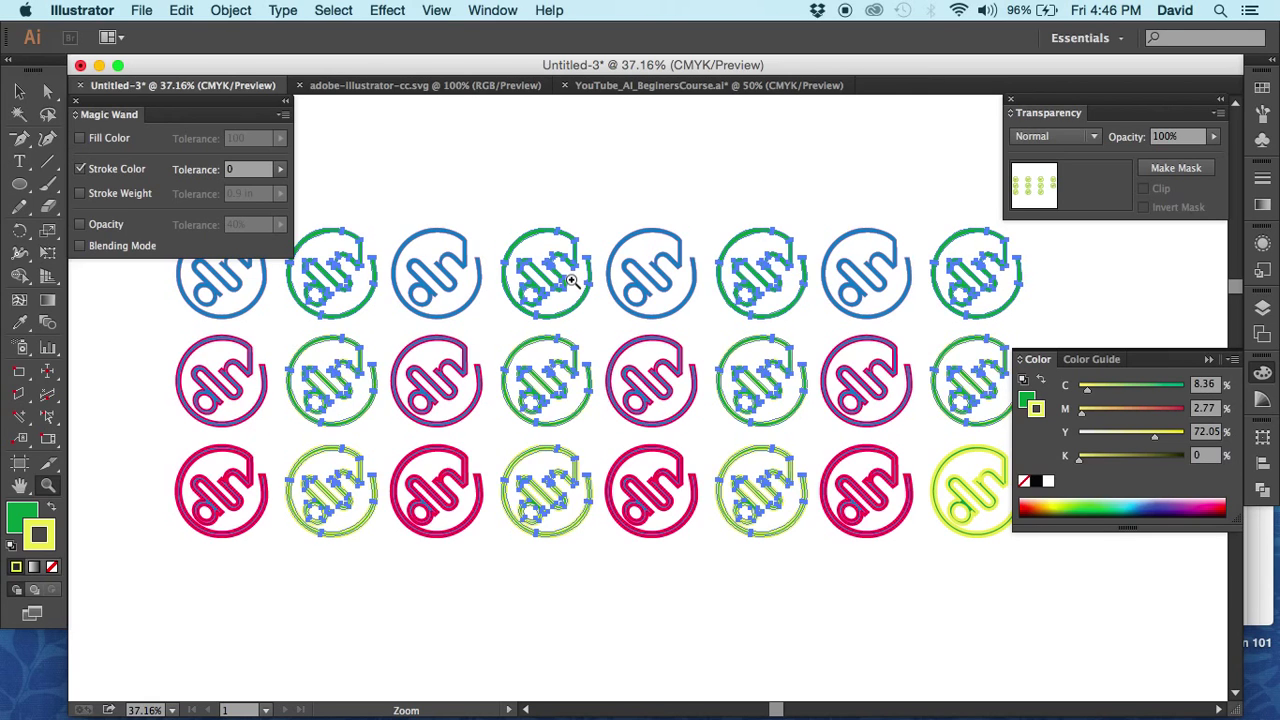
click(20, 93)
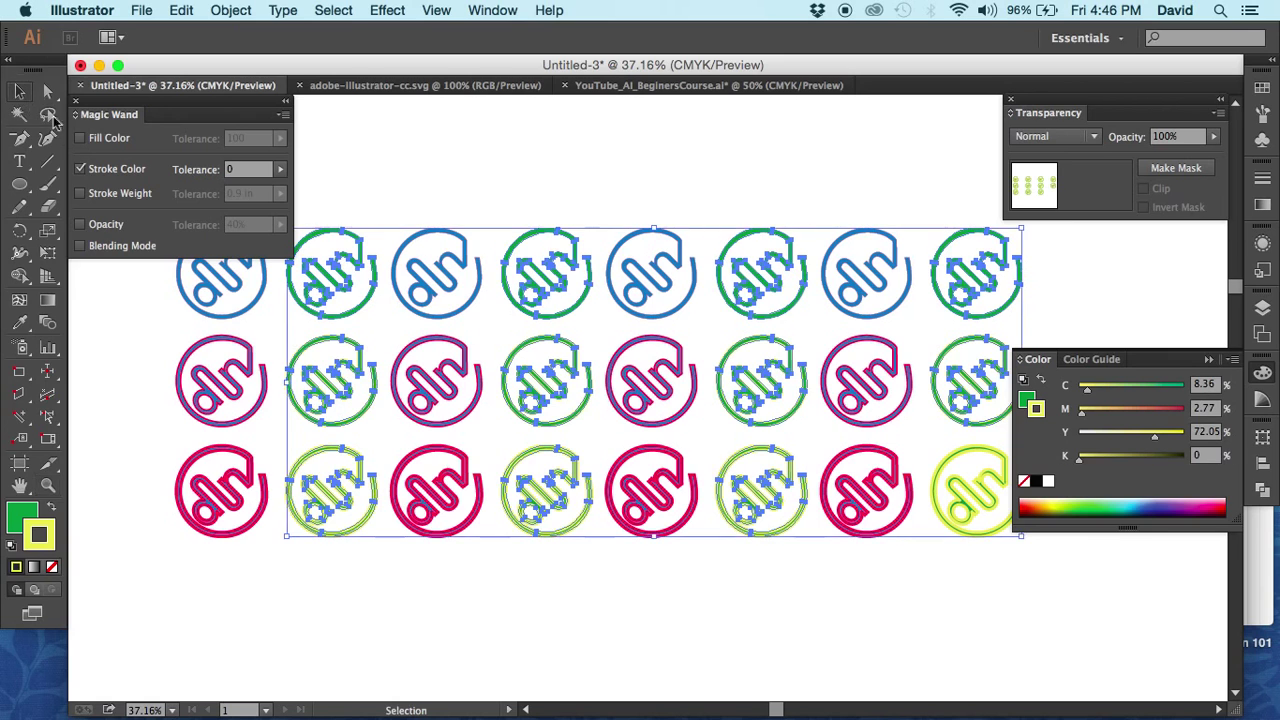
click(80, 169)
click(82, 194)
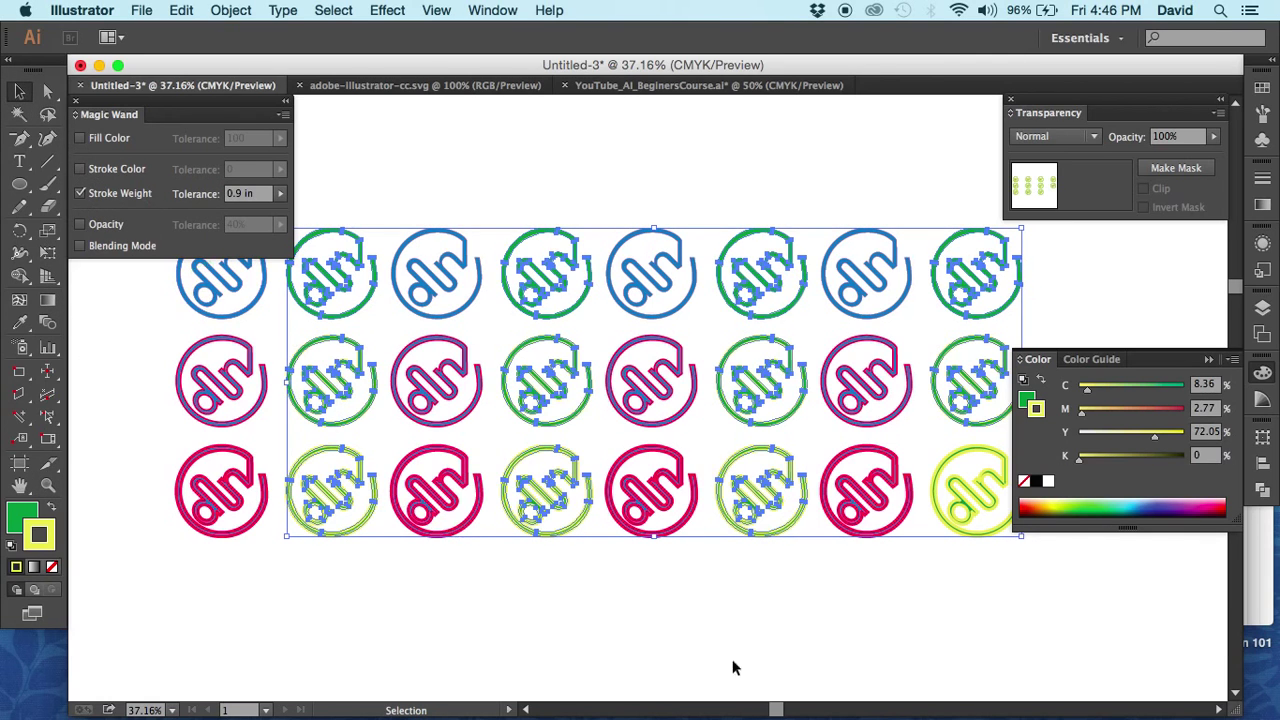
click(129, 396)
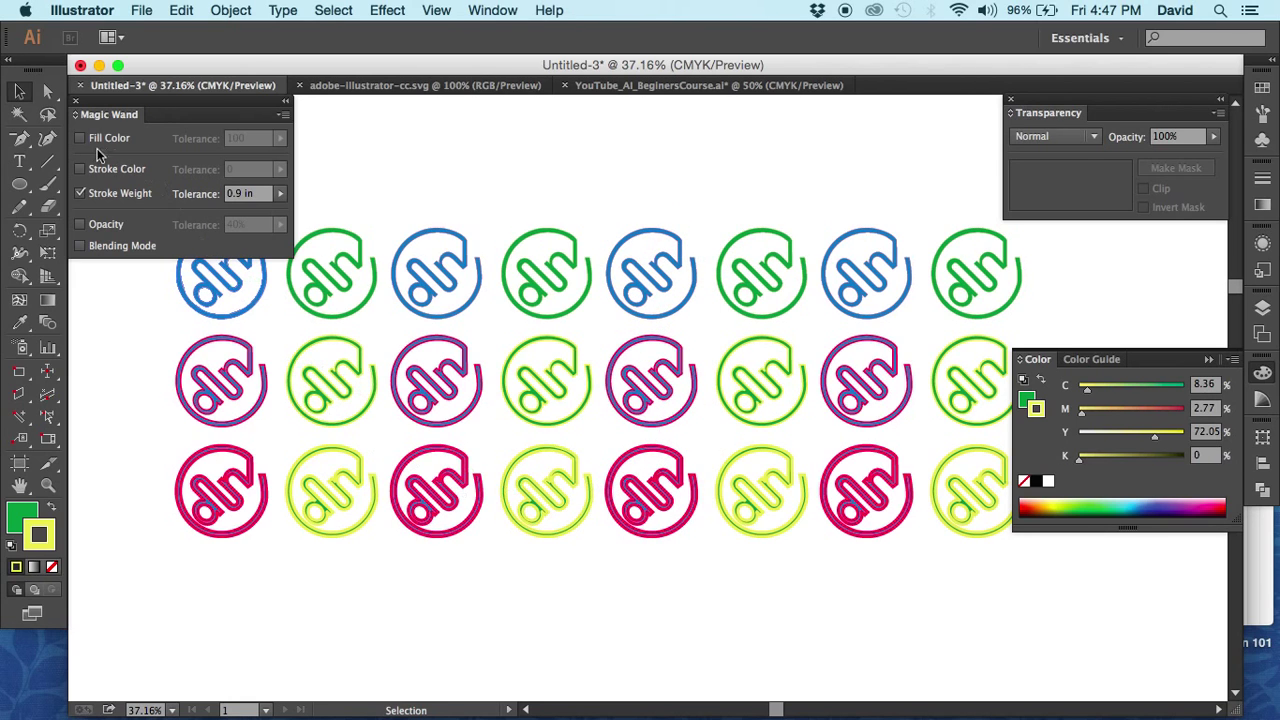
Step: Select all logos by stroke weight with the Magic Wand from the first blue logo in the top row, and clear the selection
click(47, 92)
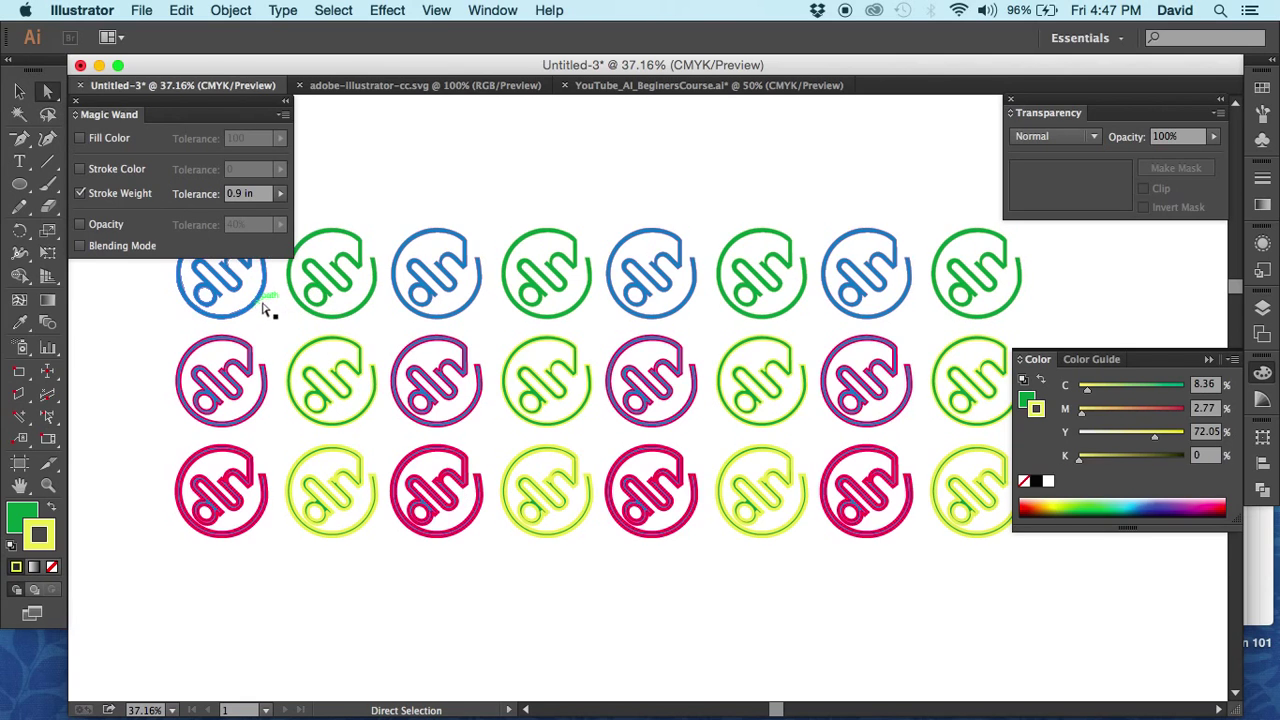
click(19, 116)
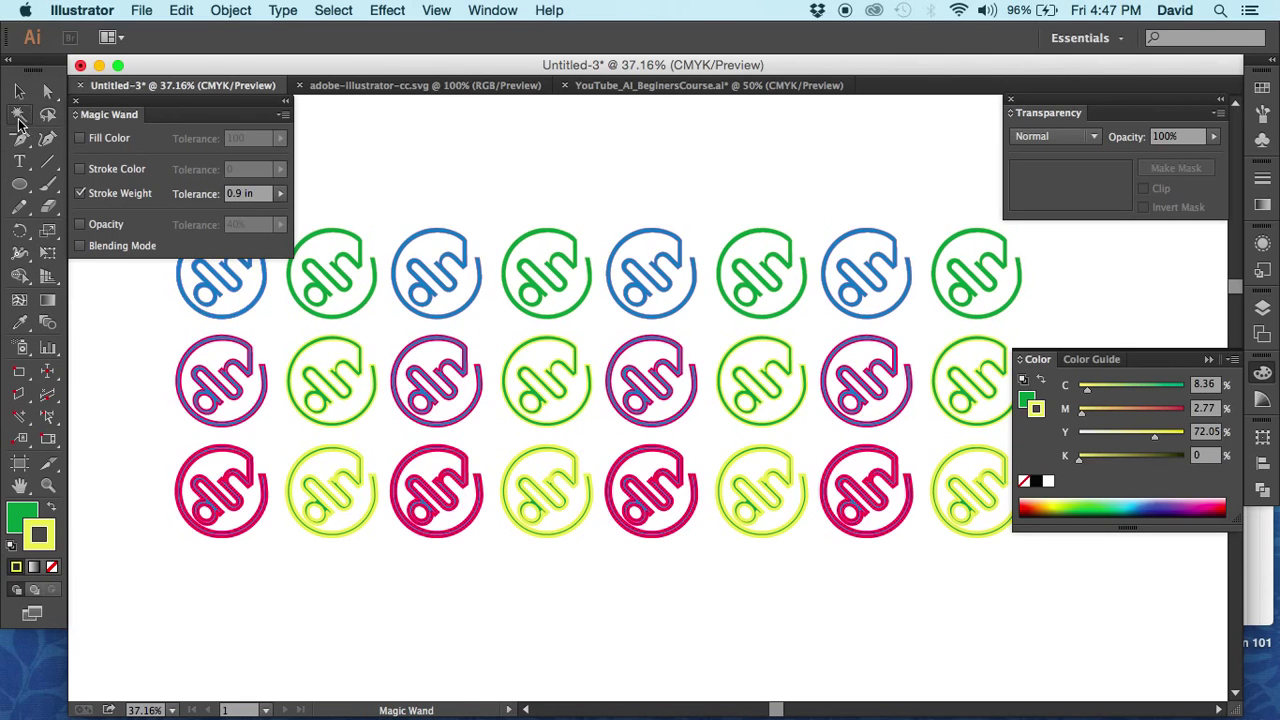
click(247, 313)
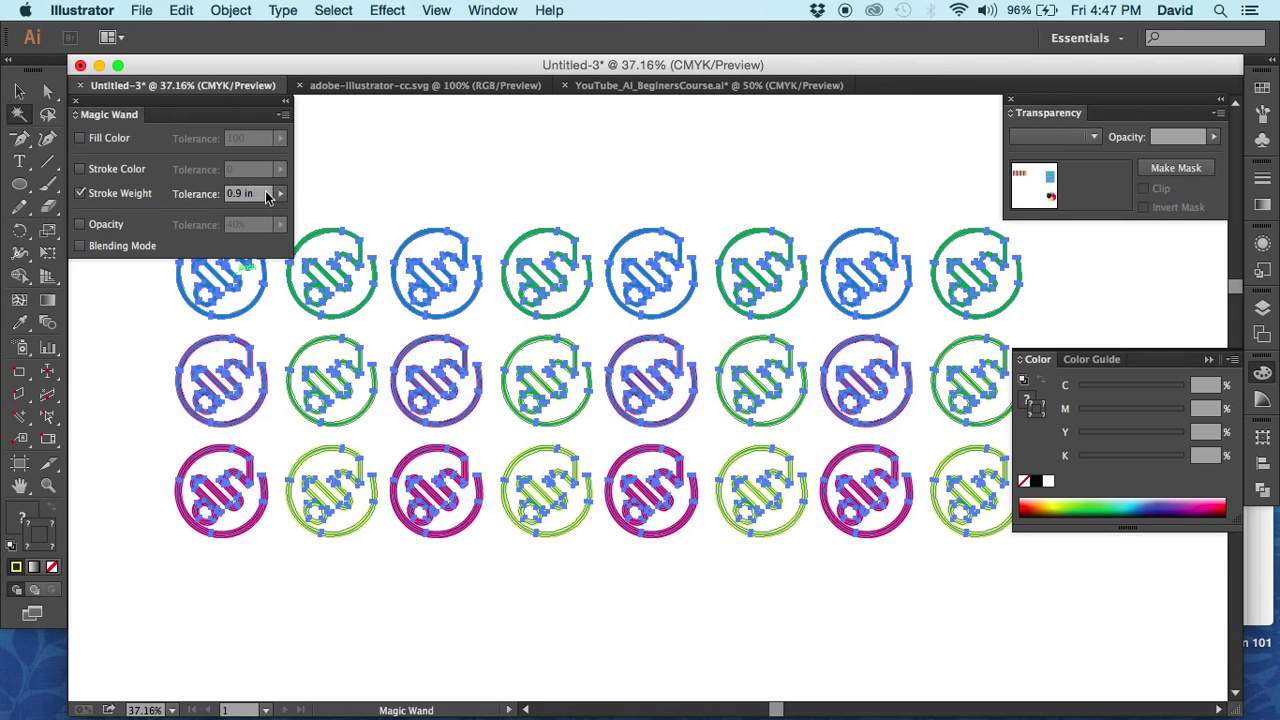
click(362, 184)
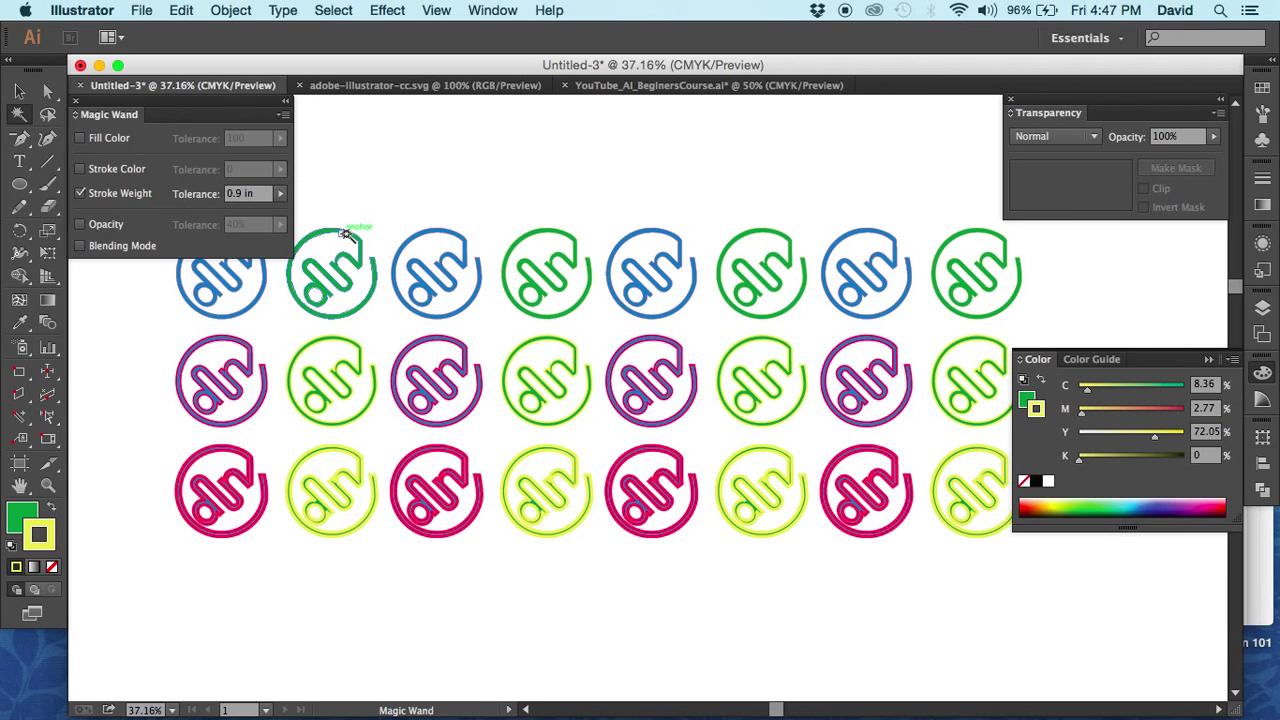
Step: Check the stroke weight of the first green logo in the top row, selecting it with Direct Selection
click(47, 91)
click(343, 231)
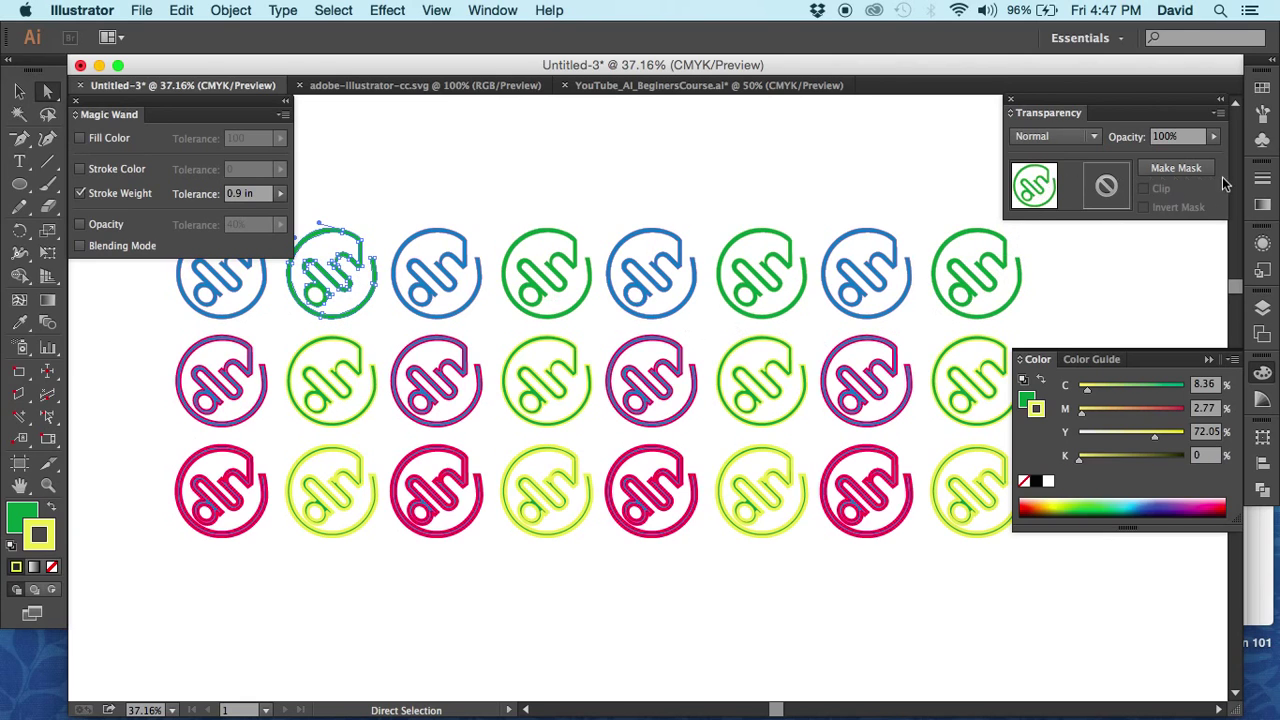
click(1263, 185)
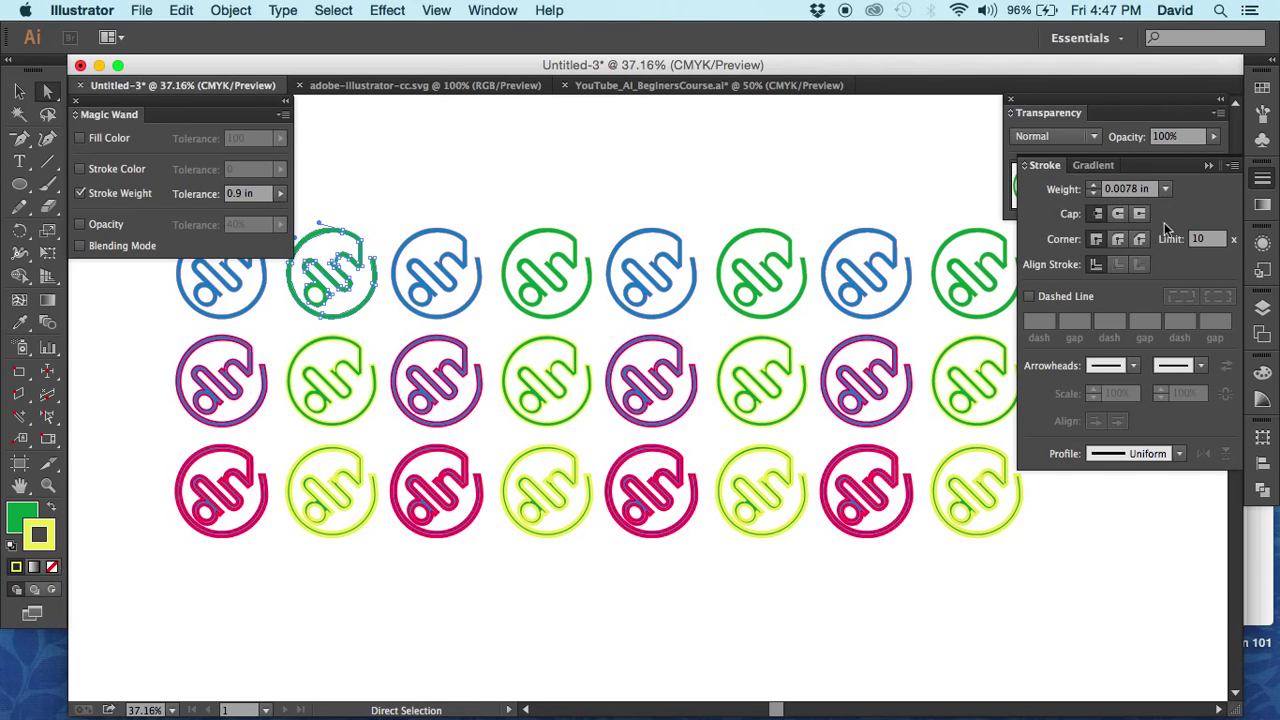
Step: Set the Magic Wand's Stroke Weight tolerance to 0.01 in and clear the current selection with the wand
click(262, 199)
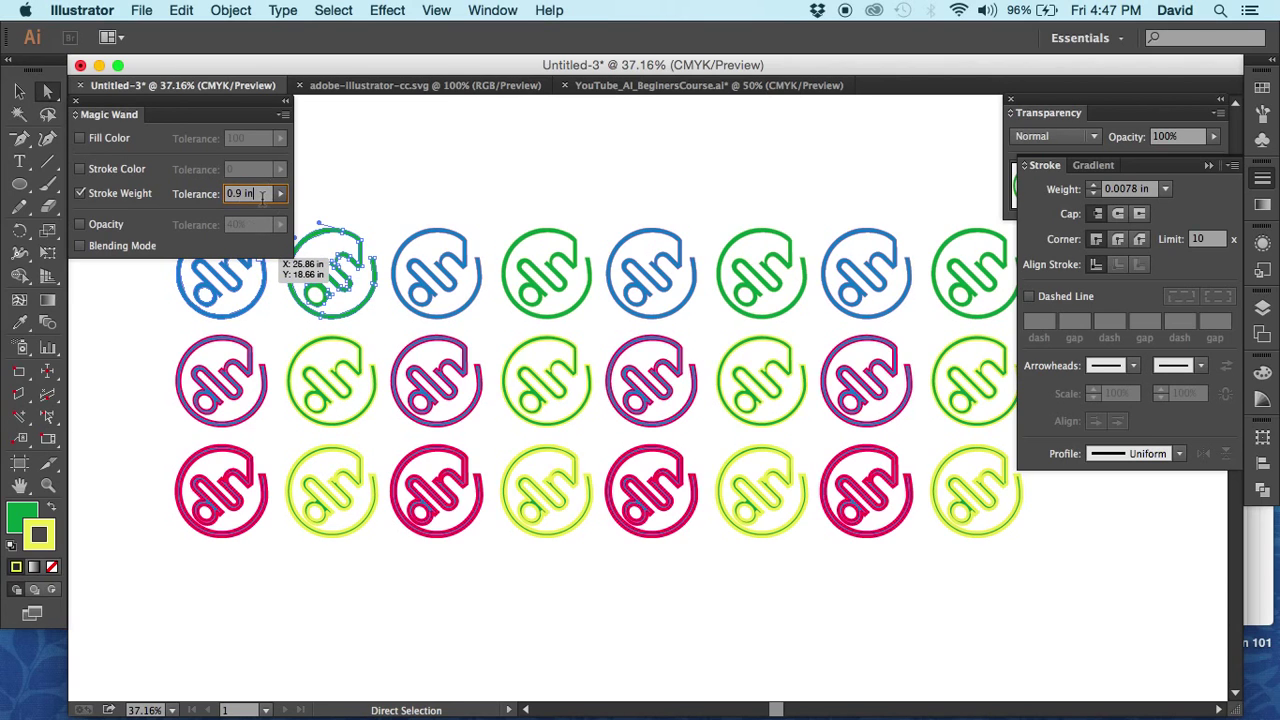
drag(262, 197, 189, 199)
text(.0)
text(1 in)
key(Return)
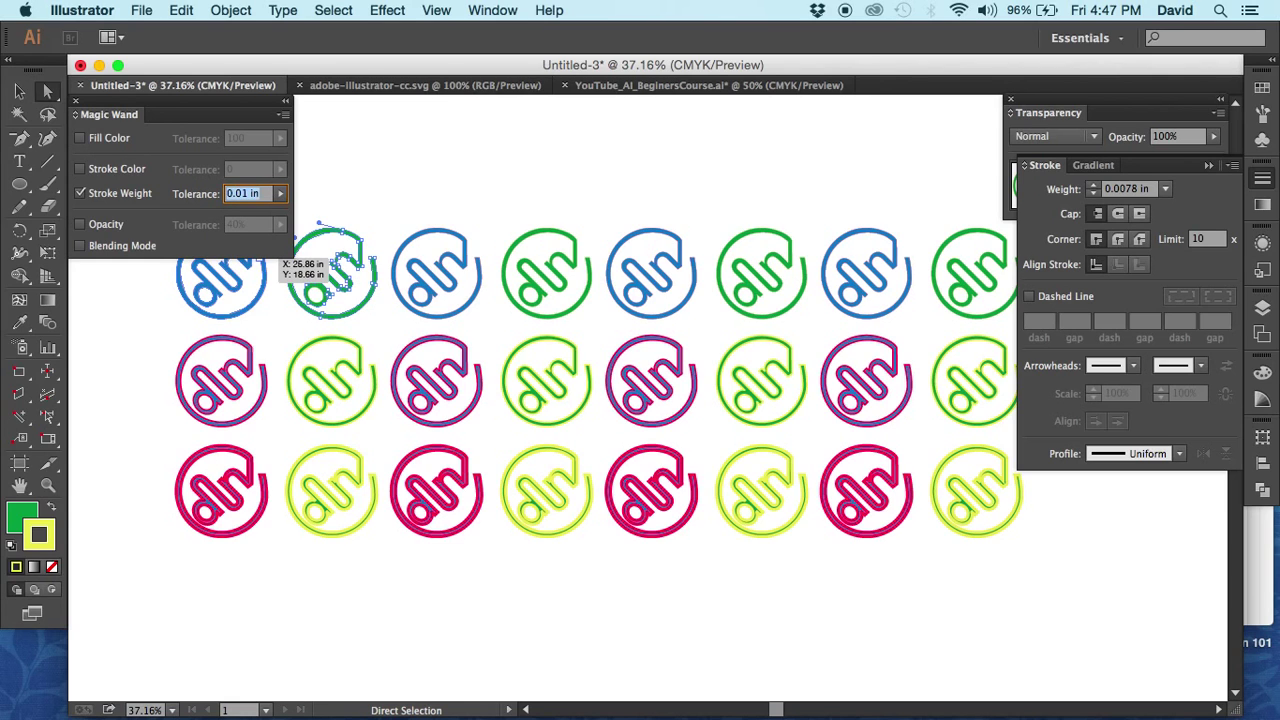
click(19, 113)
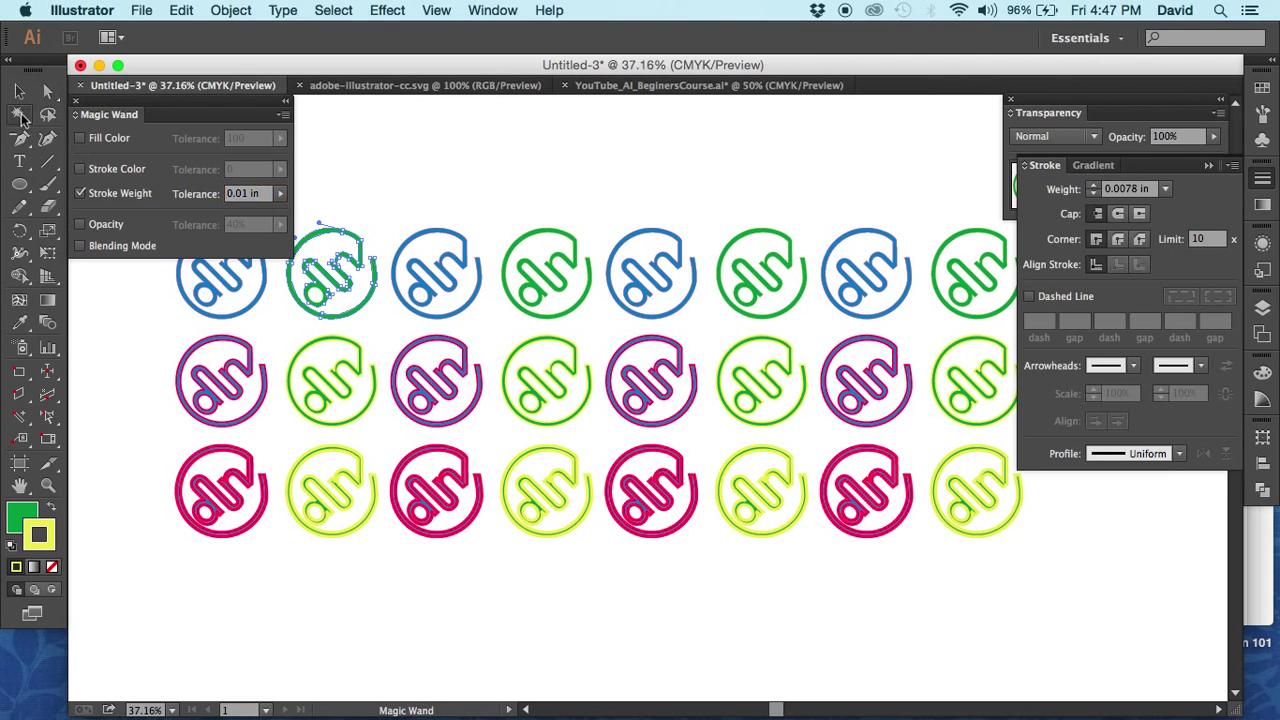
click(391, 170)
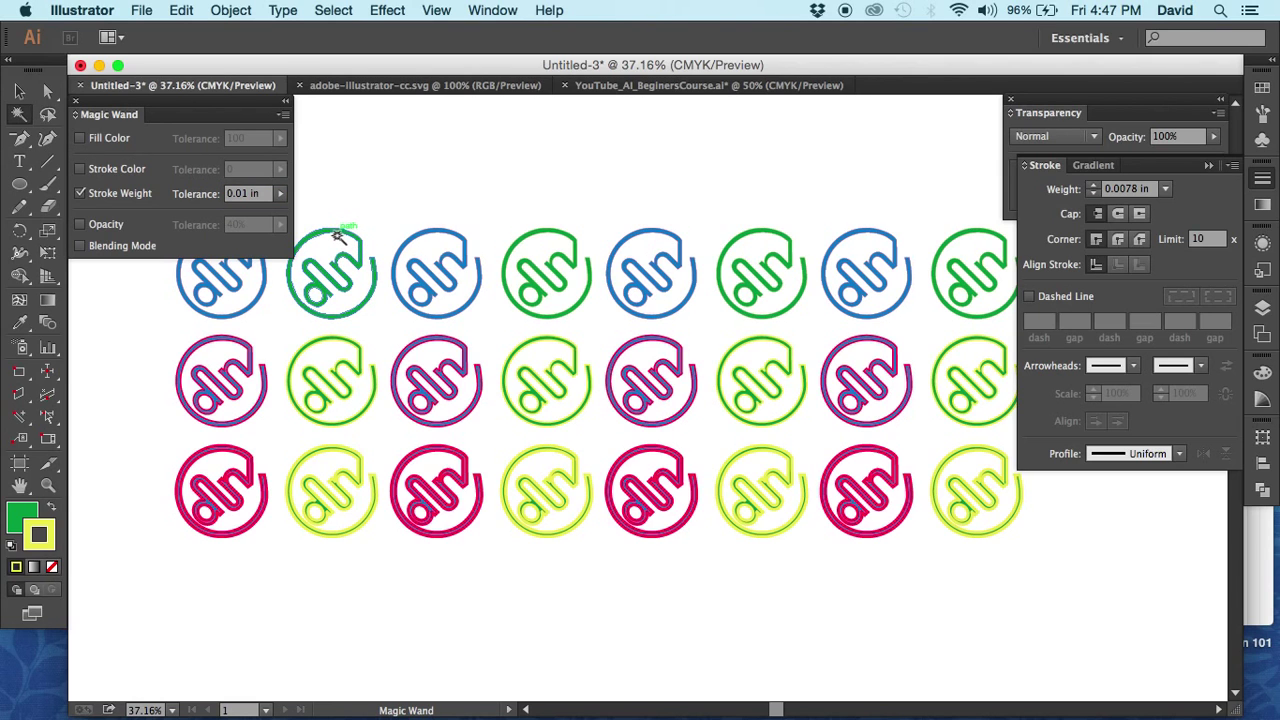
Step: Select all top-row logos by stroke weight with the Magic Wand from the first green logo, and clear the selection
click(338, 234)
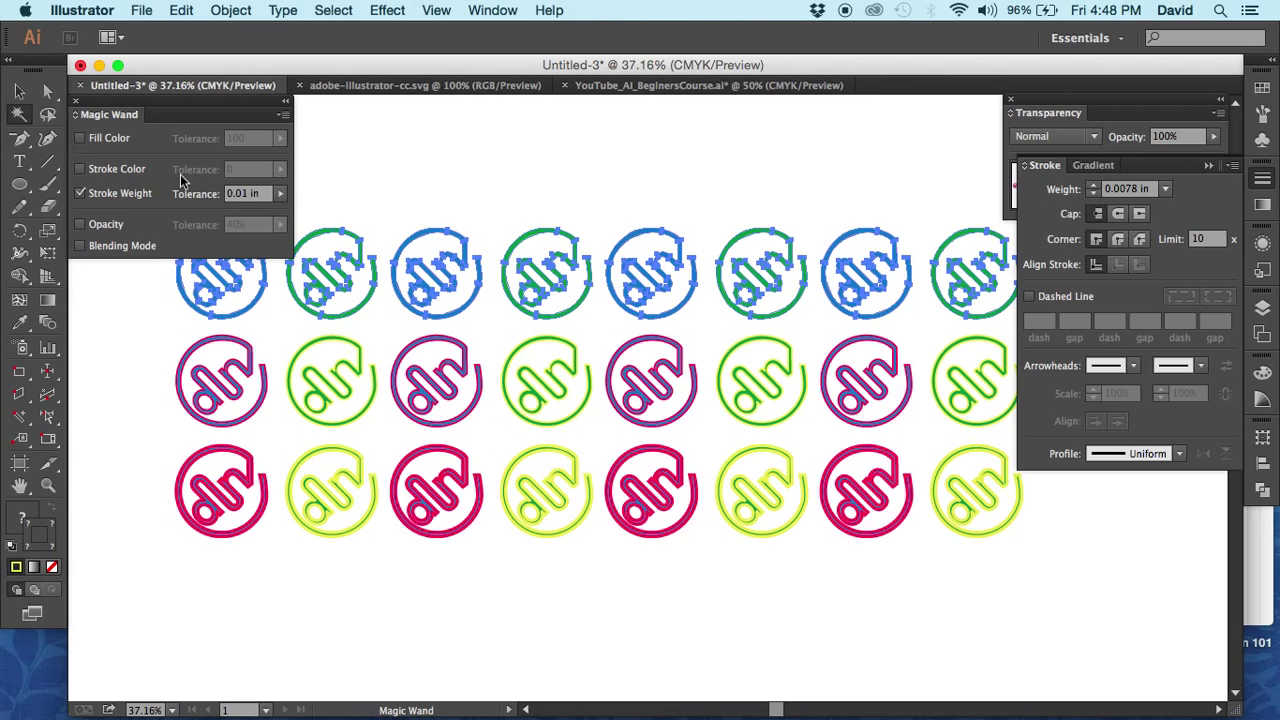
click(30, 92)
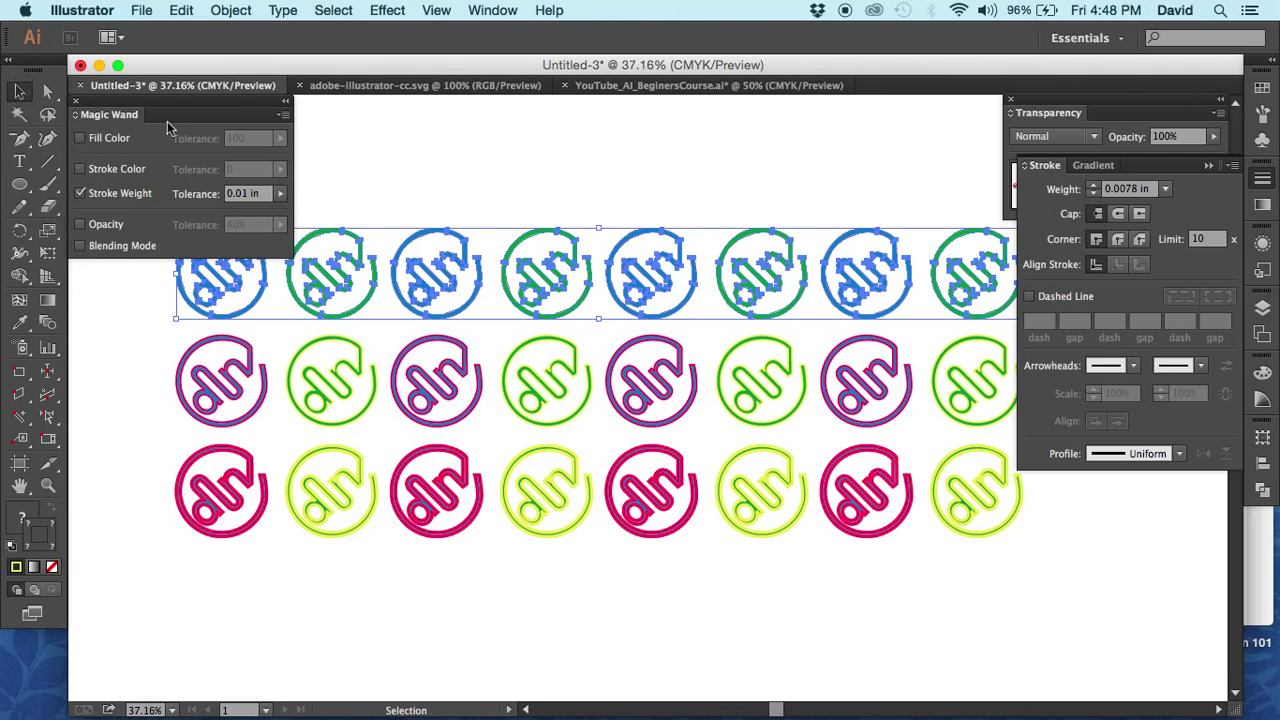
click(373, 188)
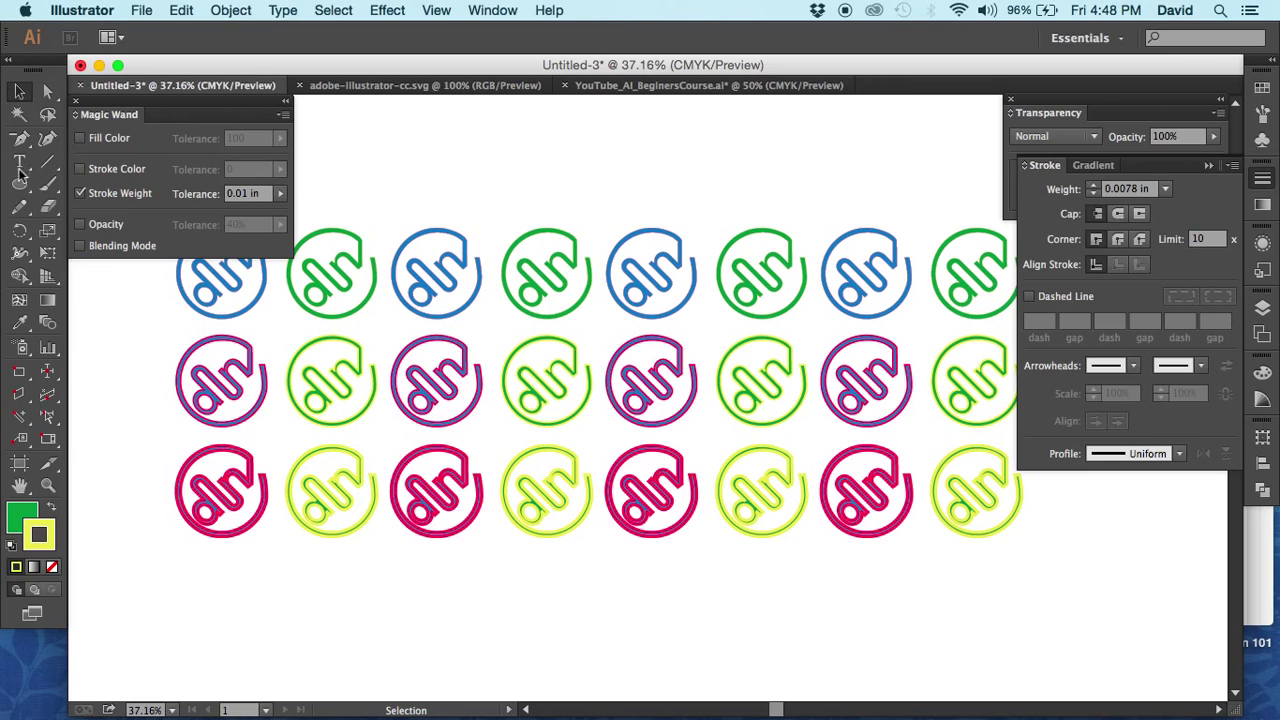
Step: Use the Magic Wand to select each row by stroke weight in turn: middle, top, middle again, and bottom, starting from the first logo
click(22, 115)
click(251, 358)
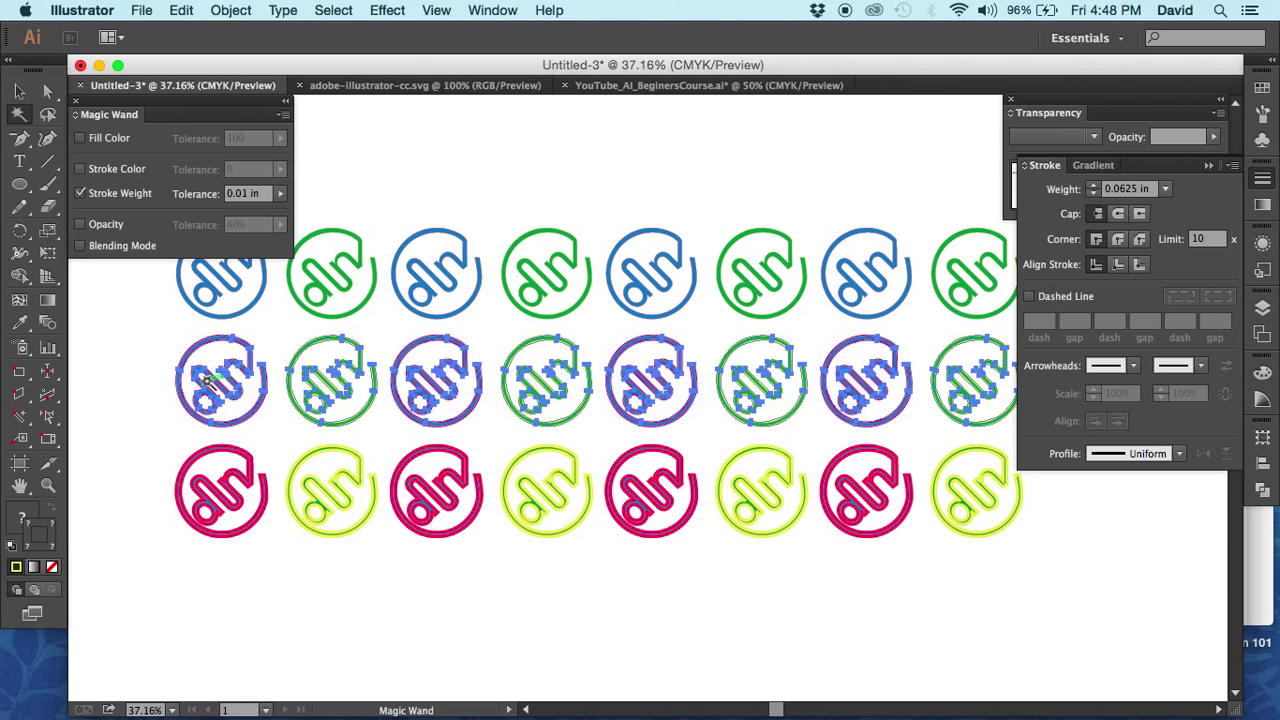
click(244, 314)
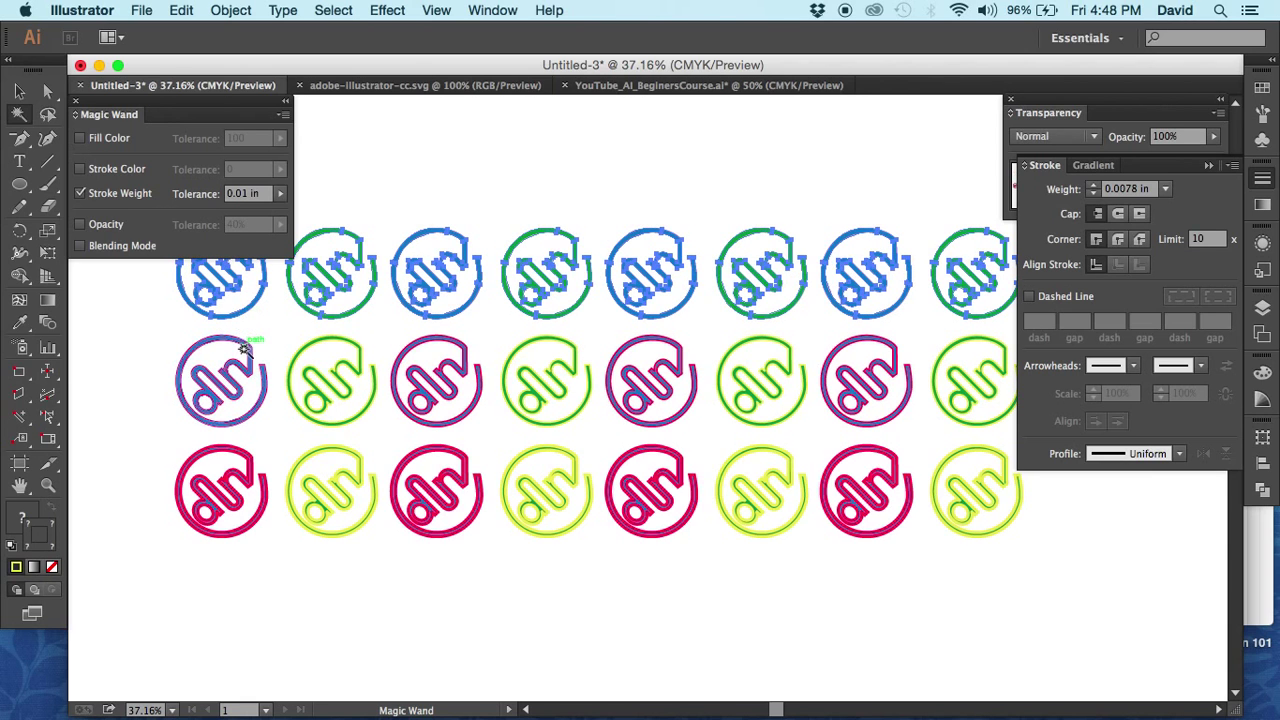
click(245, 340)
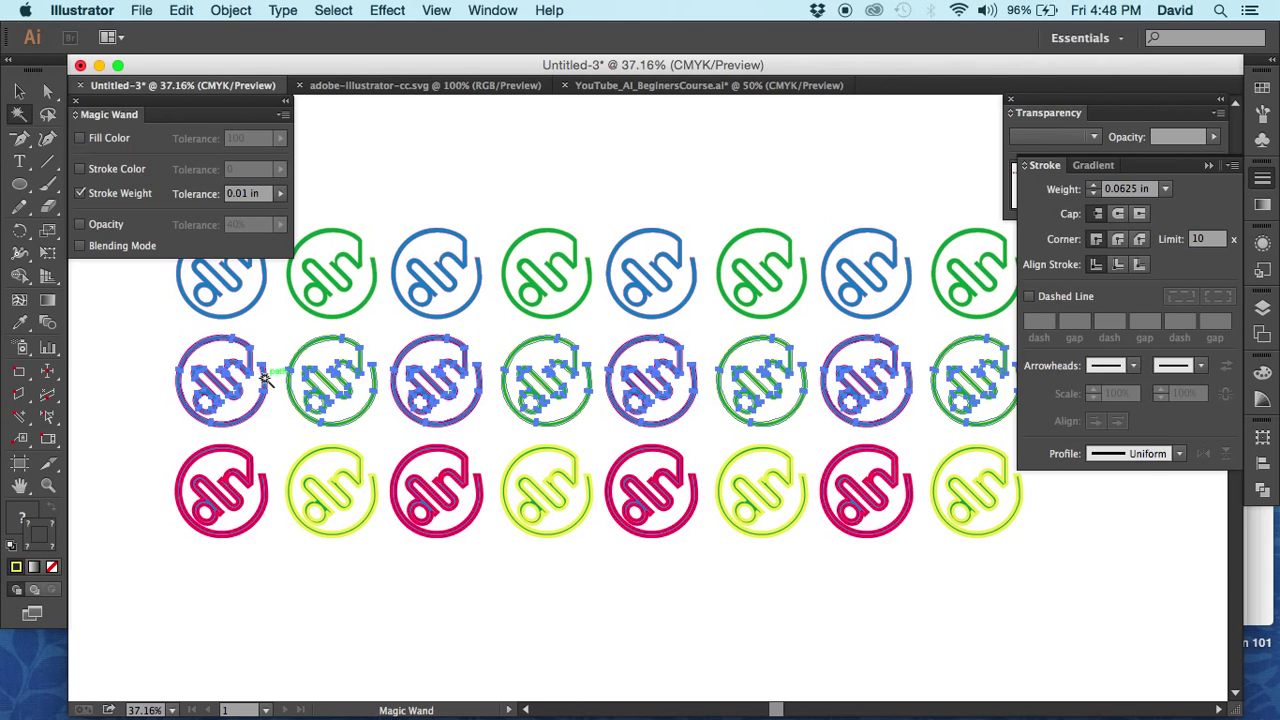
click(237, 476)
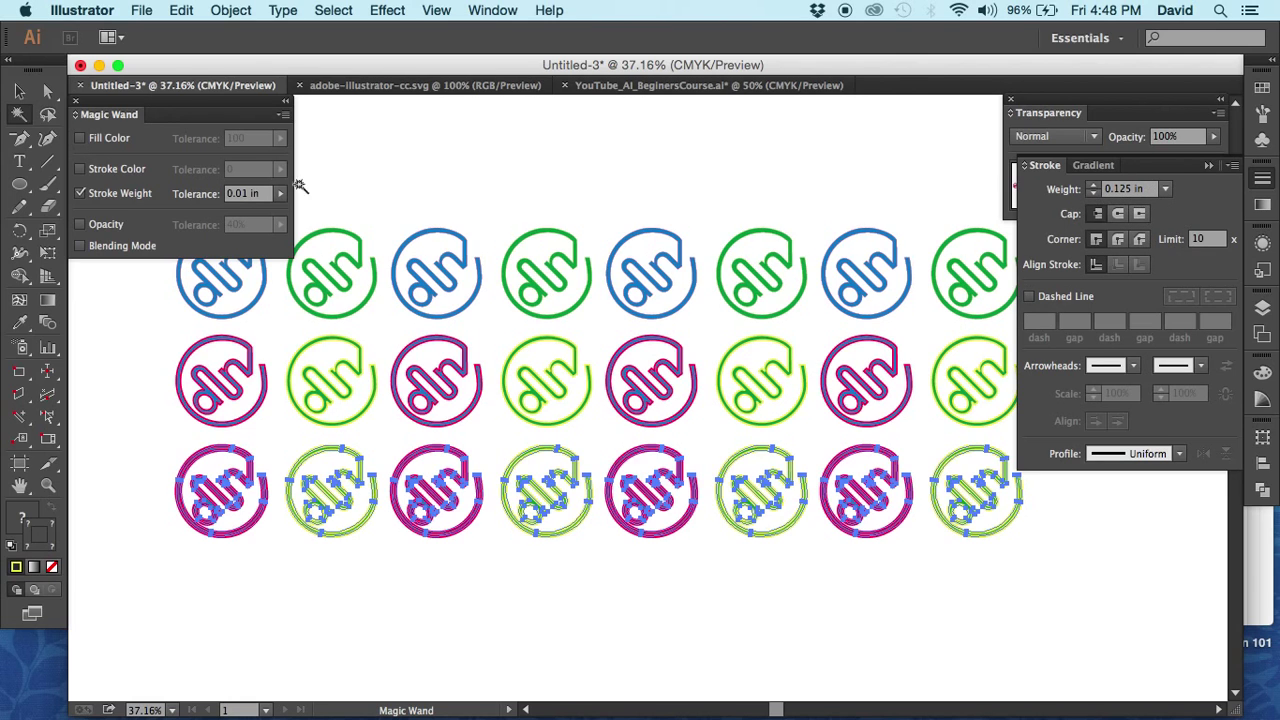
Step: Set the Magic Wand's Stroke Weight tolerance to 0.13 in and deselect the bottom row of logos
click(264, 196)
drag(264, 196, 166, 190)
text(.13)
key(Return)
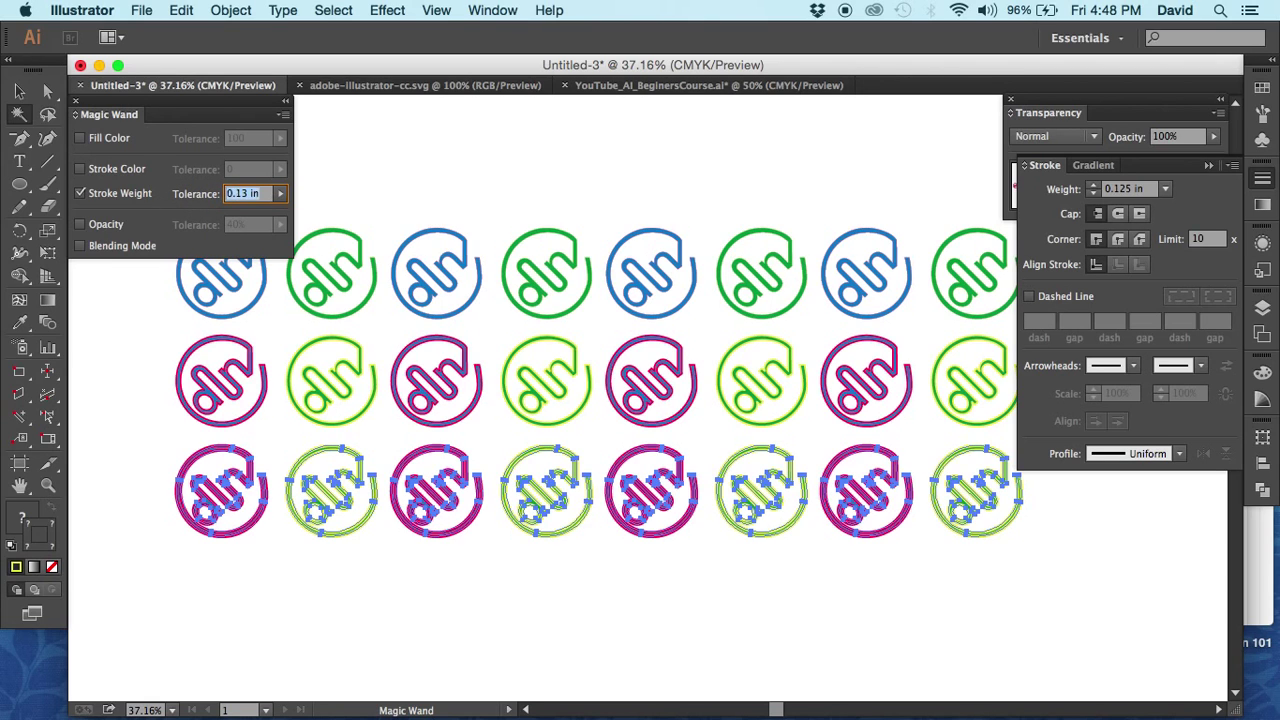
click(19, 91)
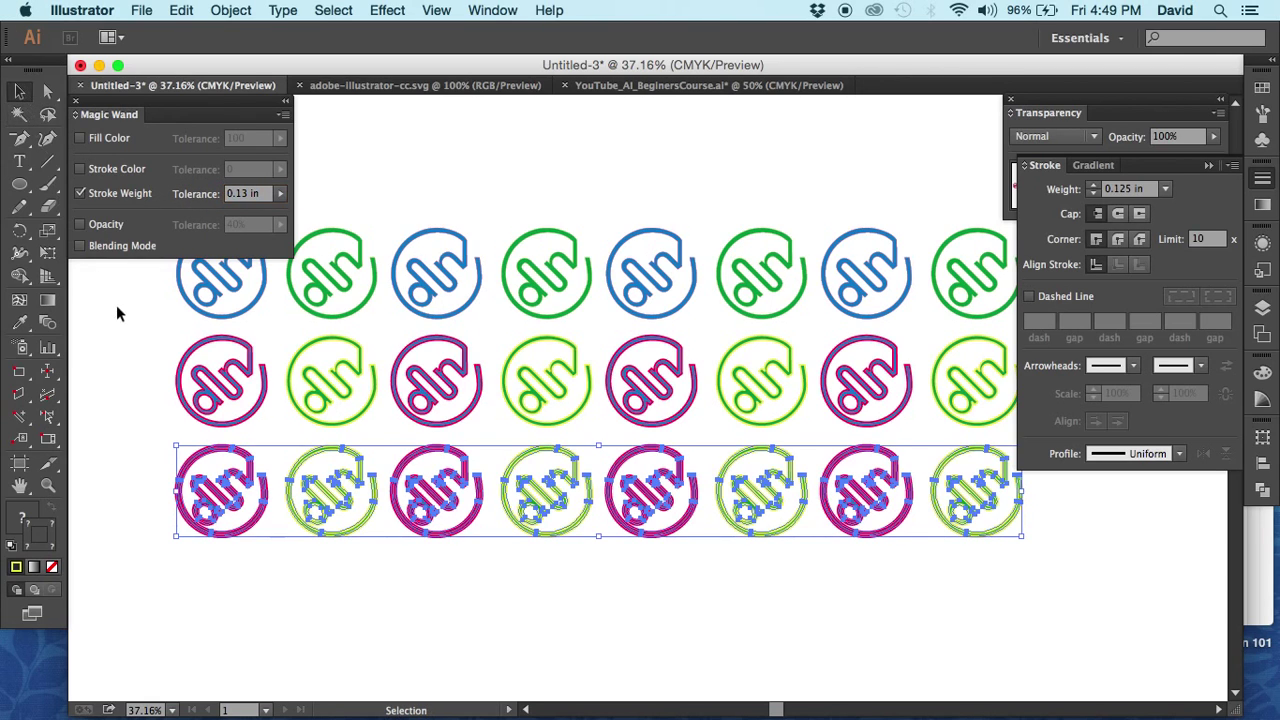
click(118, 328)
Step: Repeatedly select and clear logos by stroke weight from the second red logo in the bottom row, and select again from the blue logo above it
click(19, 114)
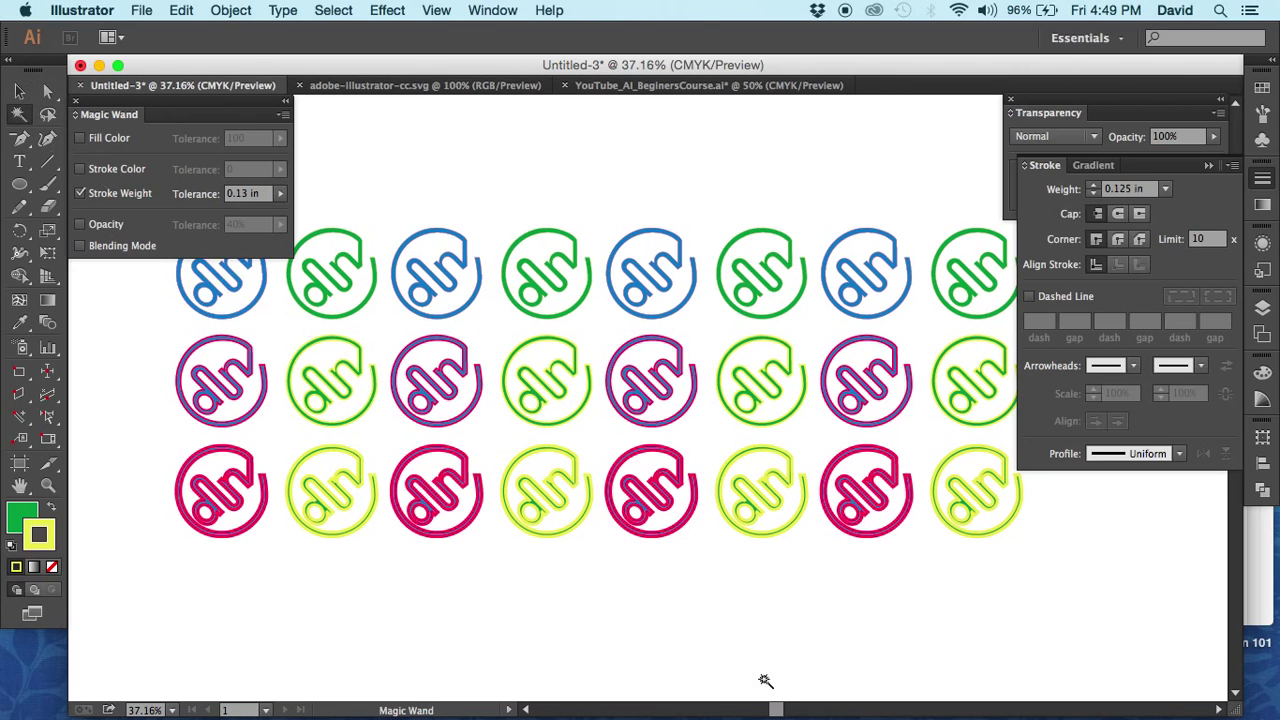
click(453, 530)
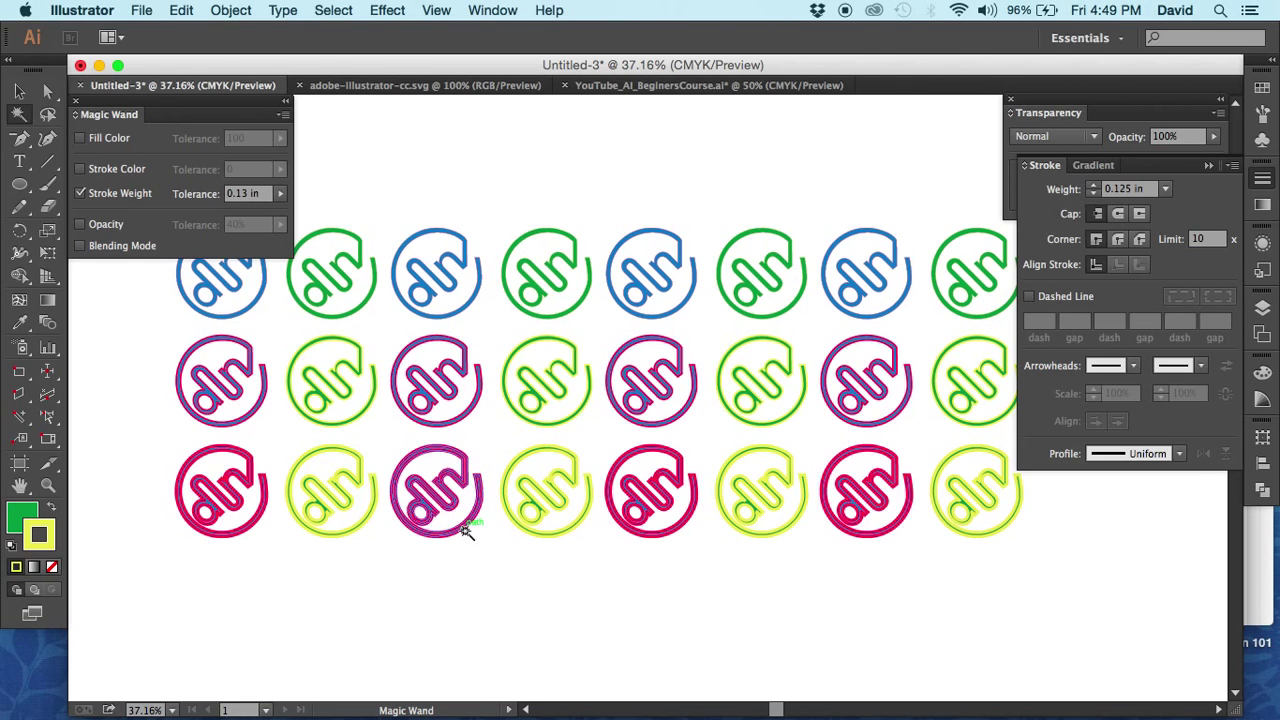
click(466, 530)
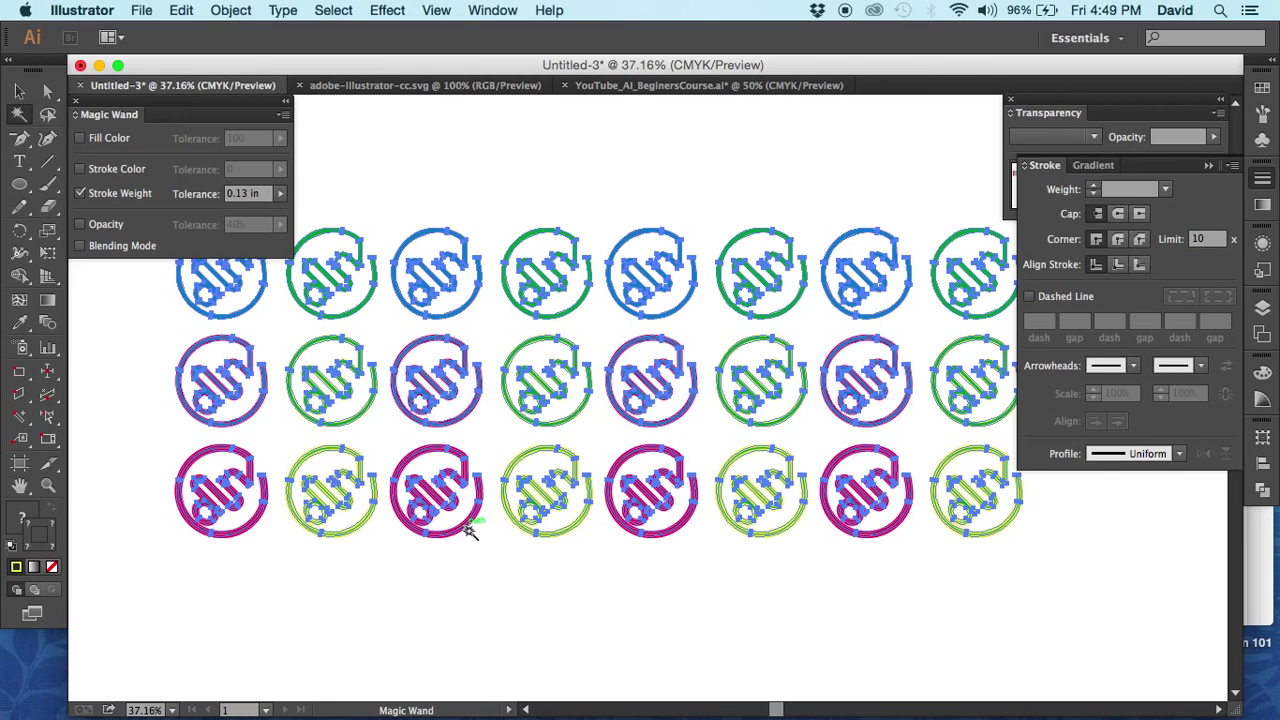
click(460, 552)
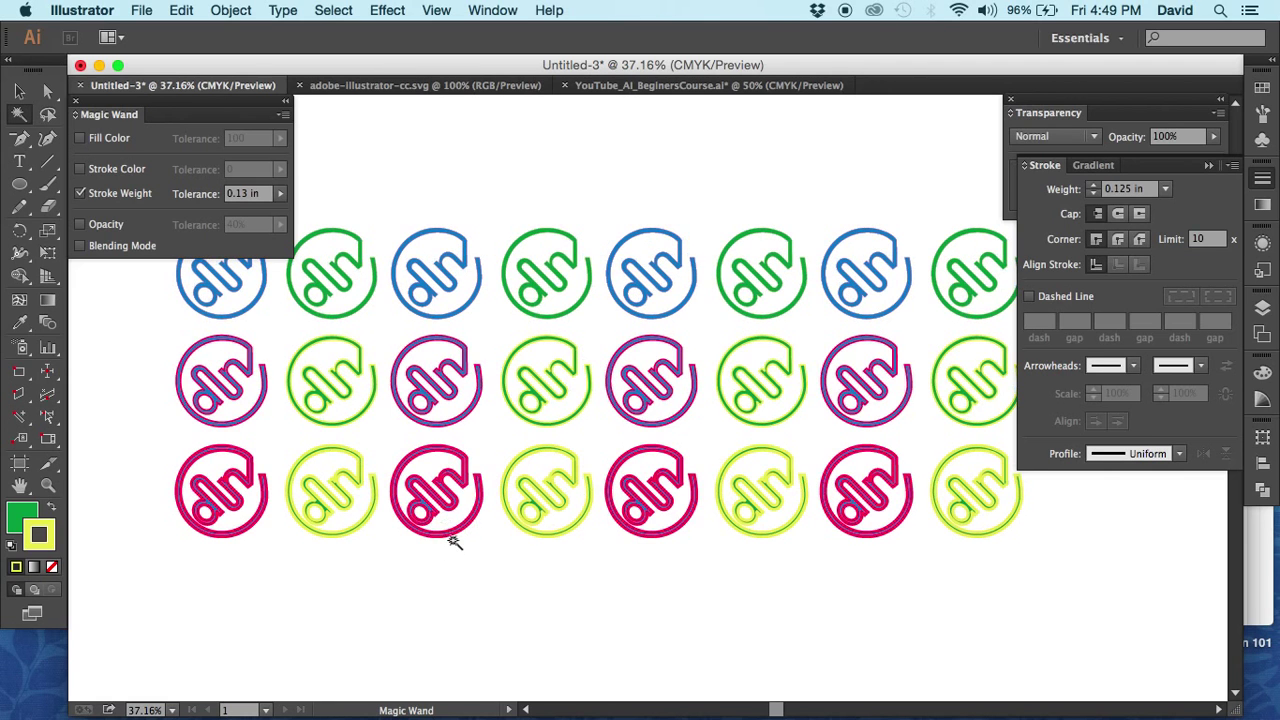
click(451, 536)
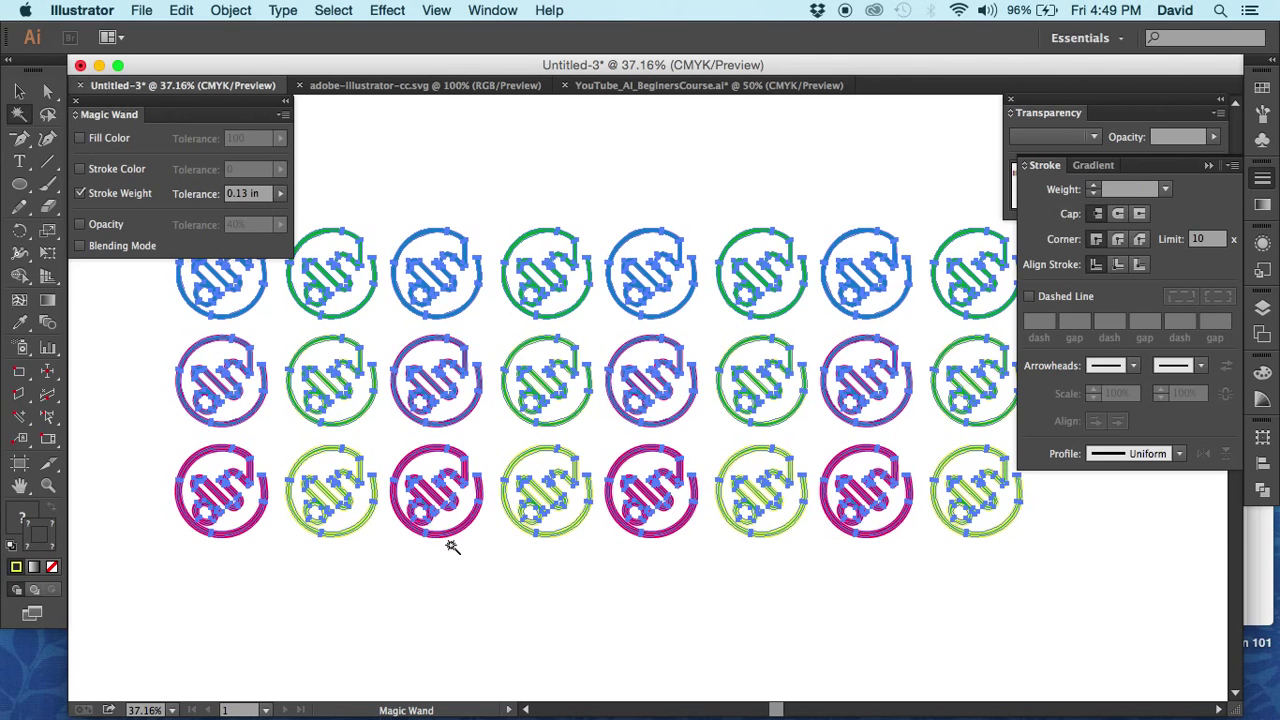
click(489, 545)
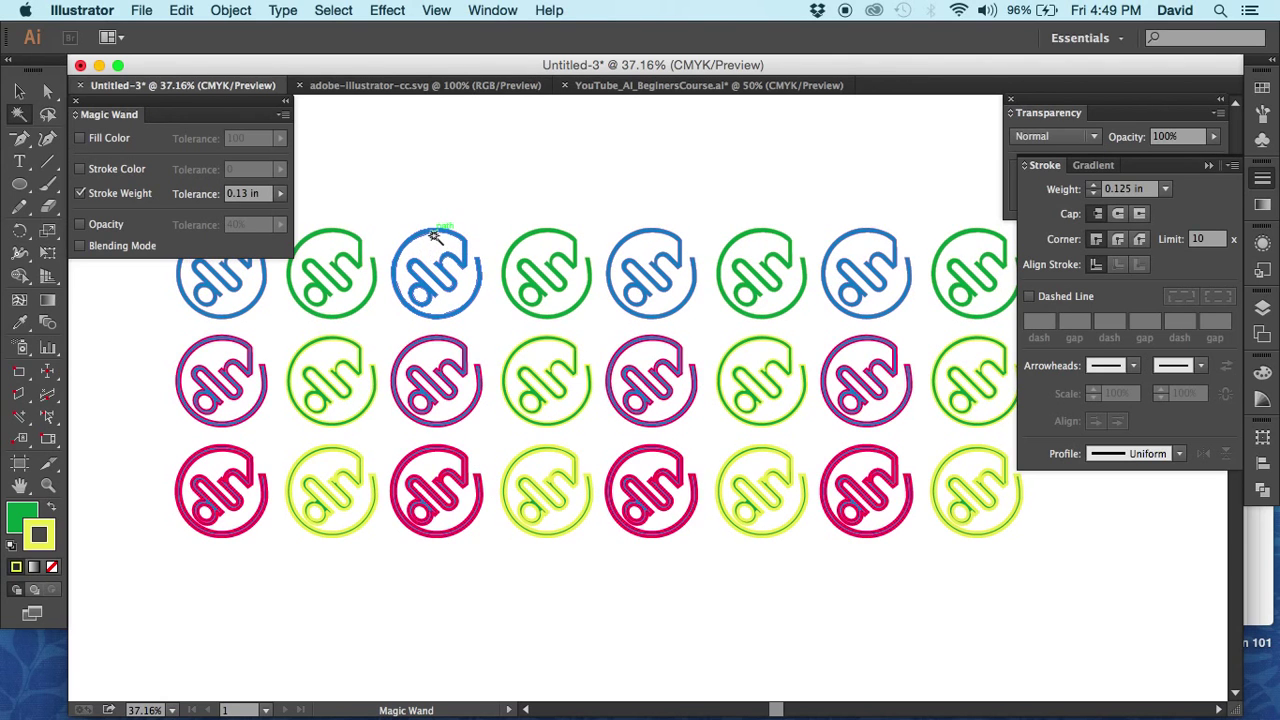
click(435, 236)
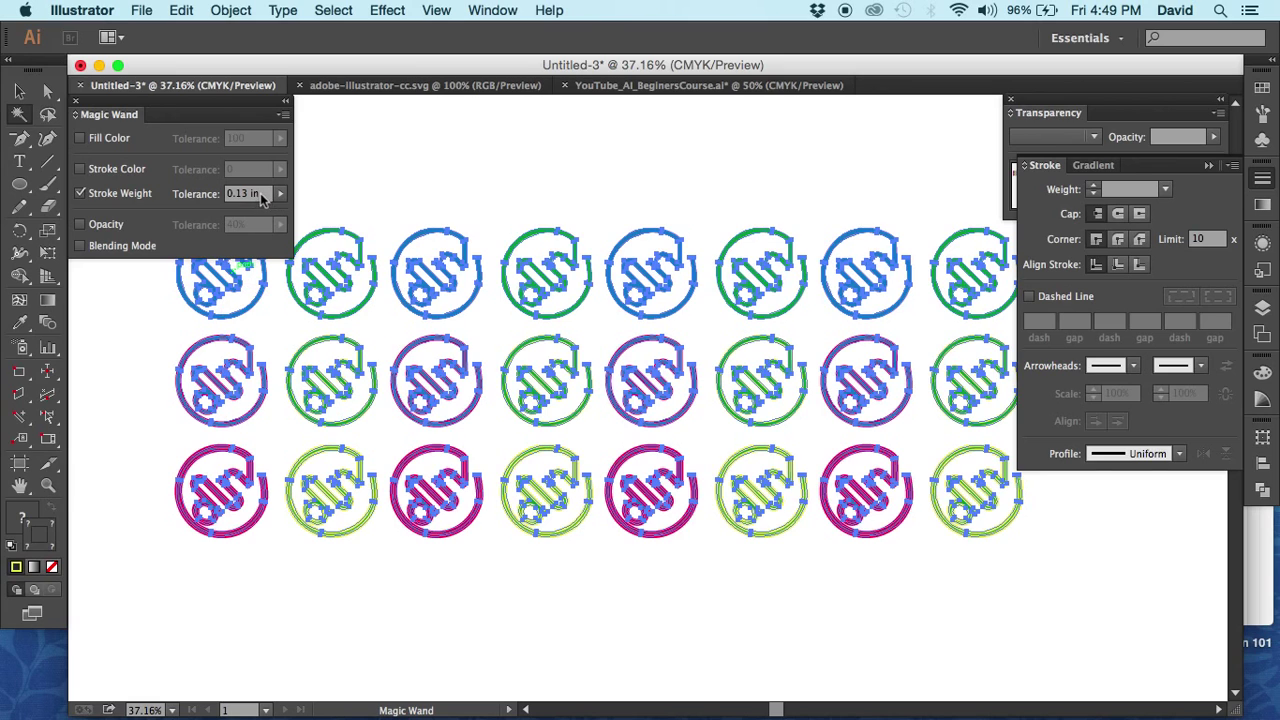
Step: Set the Stroke Weight tolerance to 0 in, deselect everything, and select matching logos with the Magic Wand from the third middle-row logo
drag(265, 200, 214, 198)
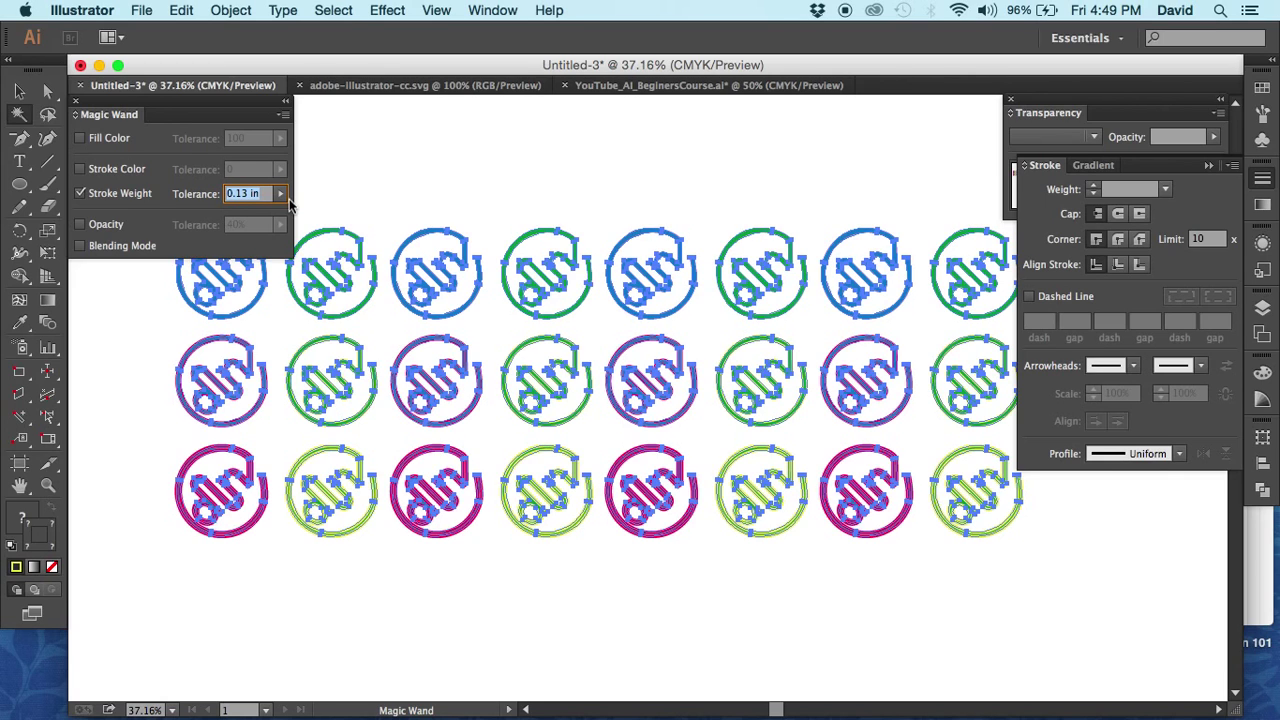
text(.0034)
key(Return)
click(25, 91)
click(375, 148)
click(47, 183)
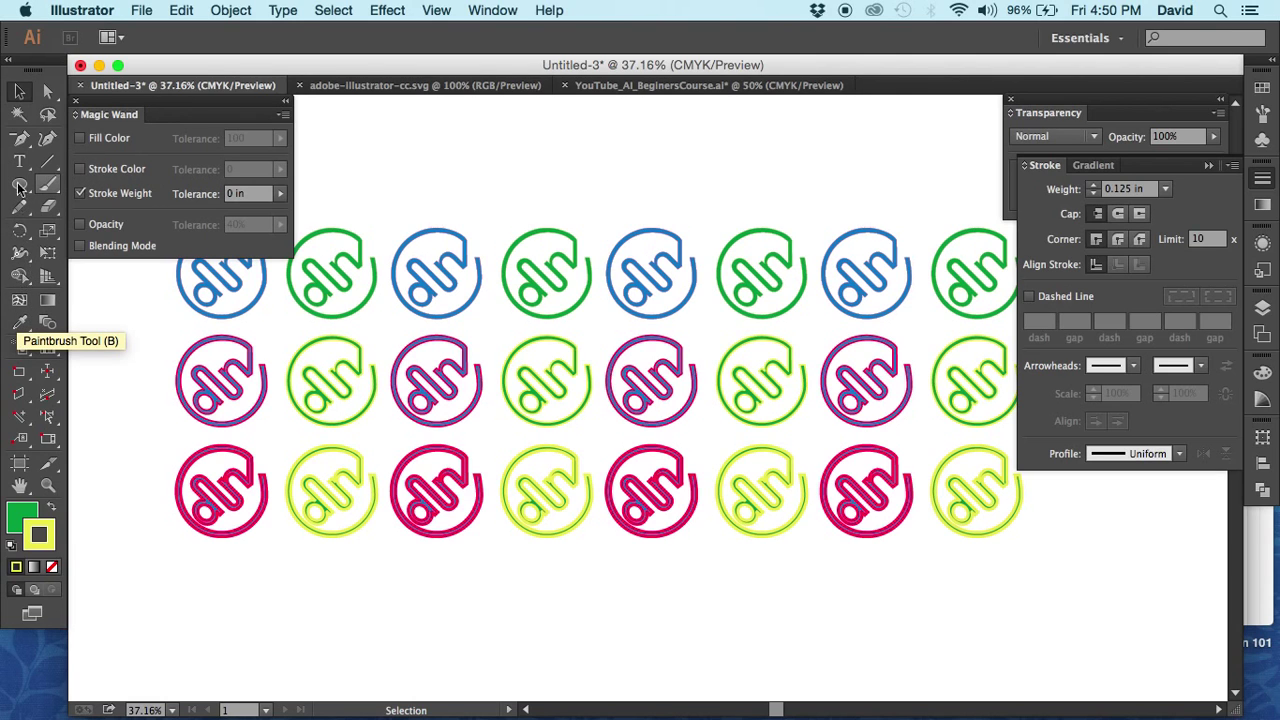
click(20, 116)
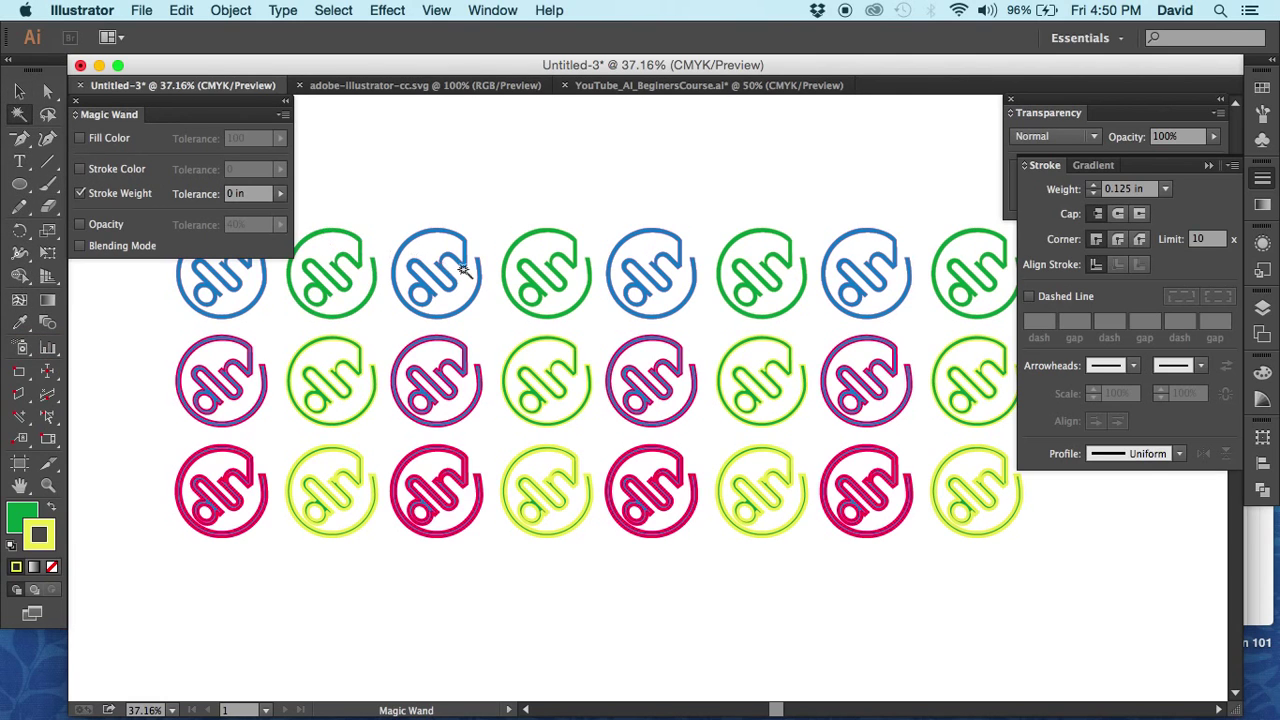
click(435, 340)
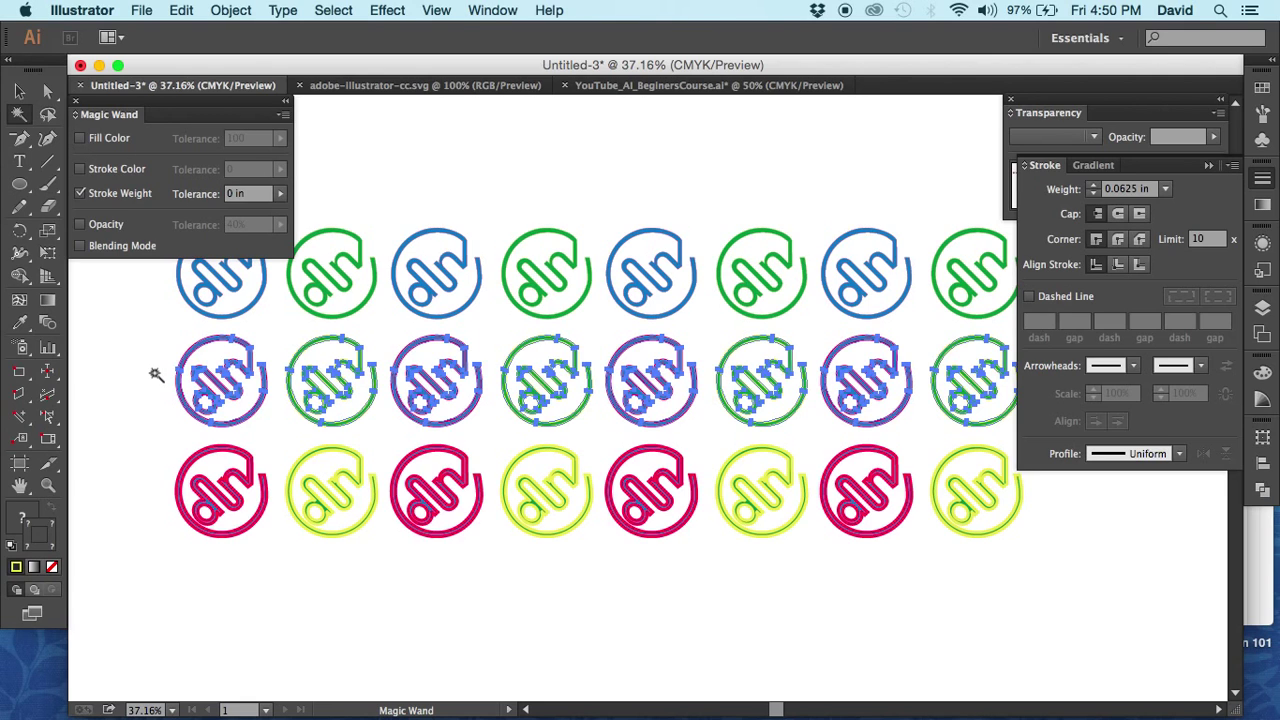
Step: Turn off the Magic Wand's Stroke Weight matching and deselect the middle row of logos
click(79, 194)
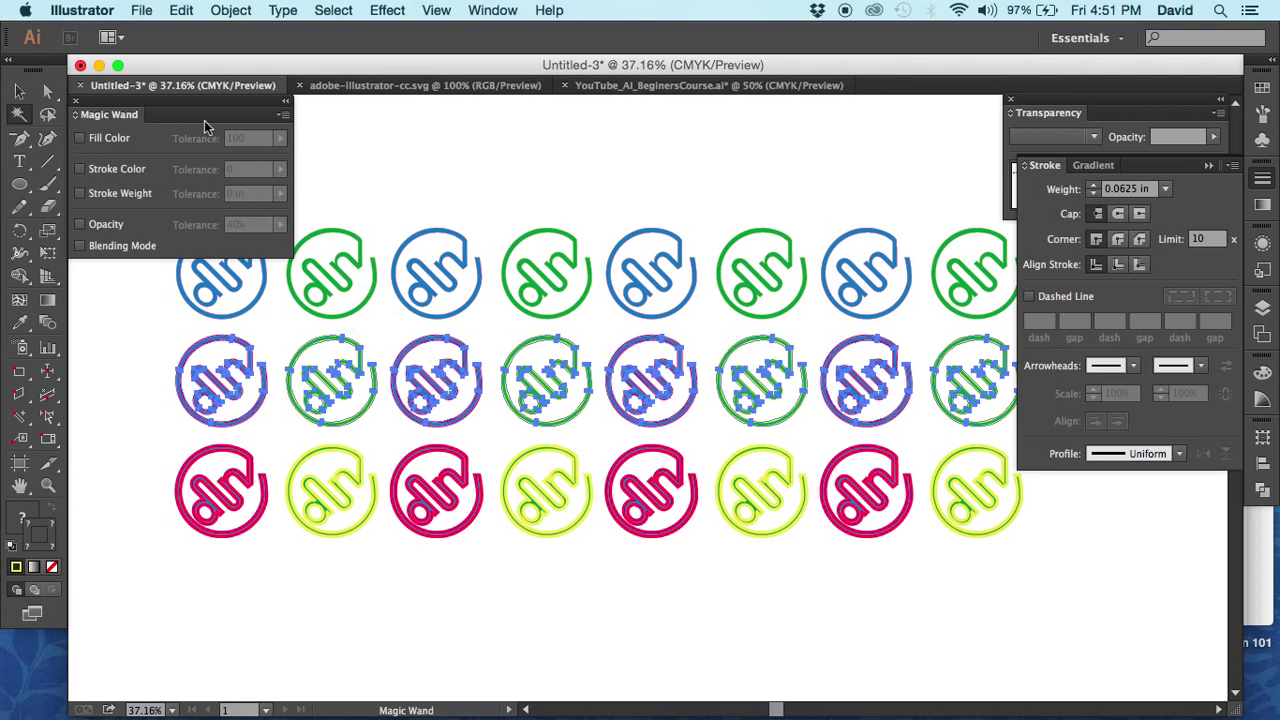
click(22, 97)
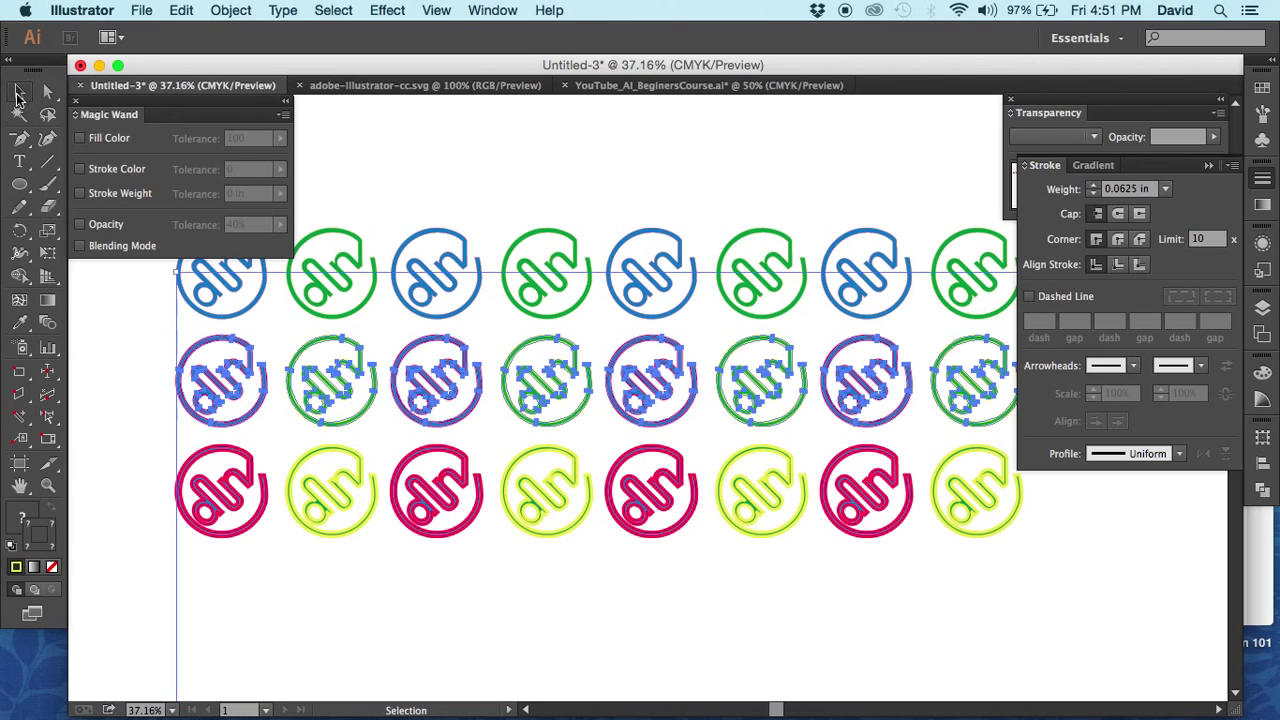
click(120, 321)
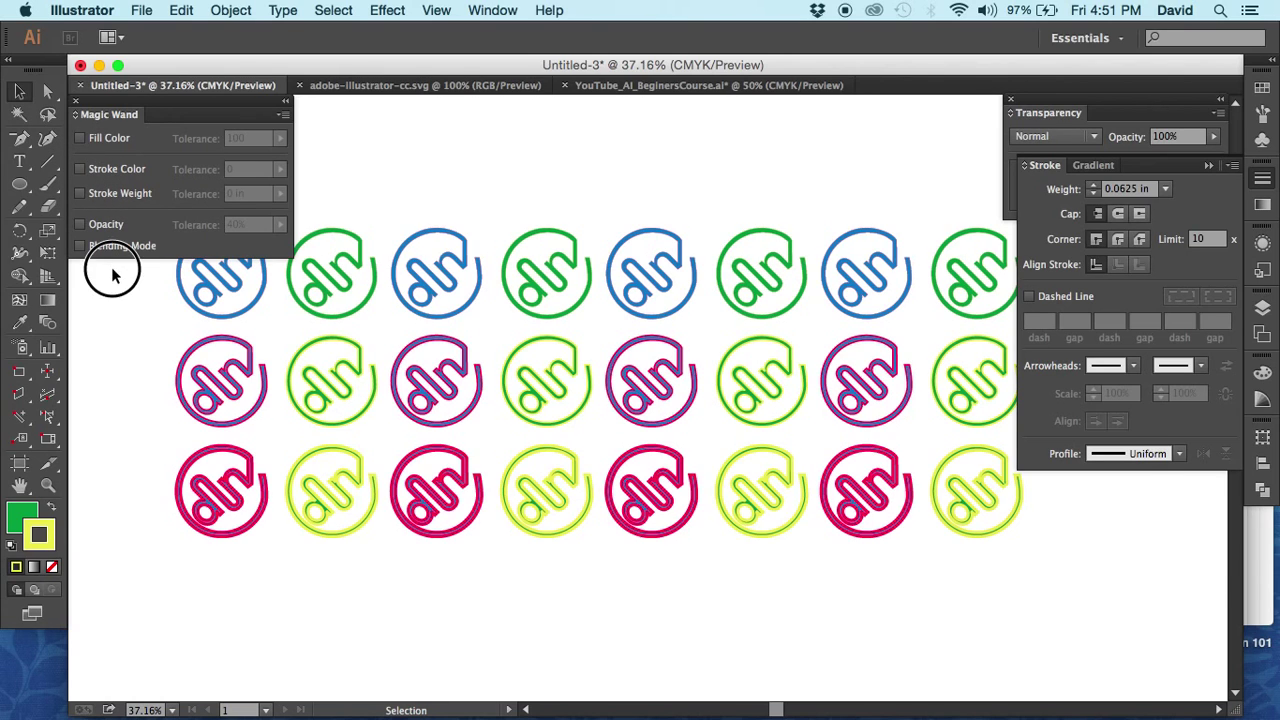
Step: Bring the grid of blue squares with varying opacities into view
key(space)
drag(831, 184, 646, 256)
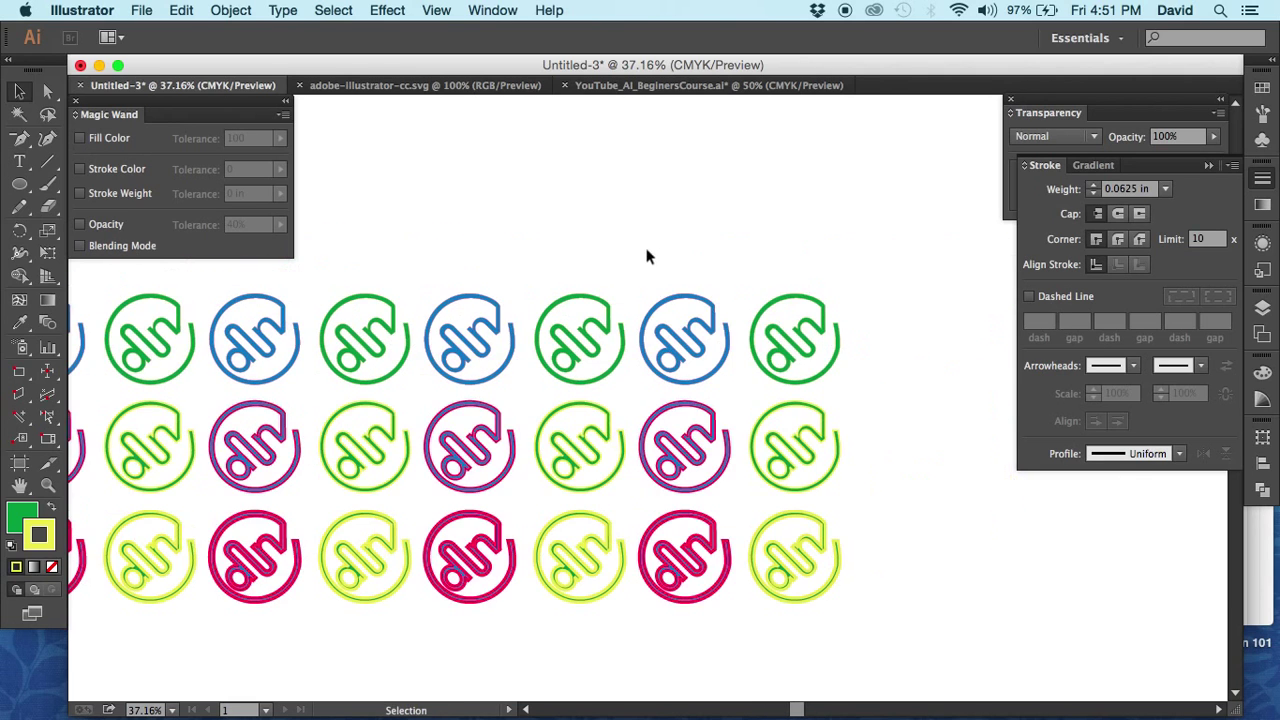
key(super+minus)
key(super+minus)
key(super+minus)
key(space)
drag(785, 309, 215, 367)
drag(637, 392, 835, 490)
key(z)
drag(835, 490, 873, 551)
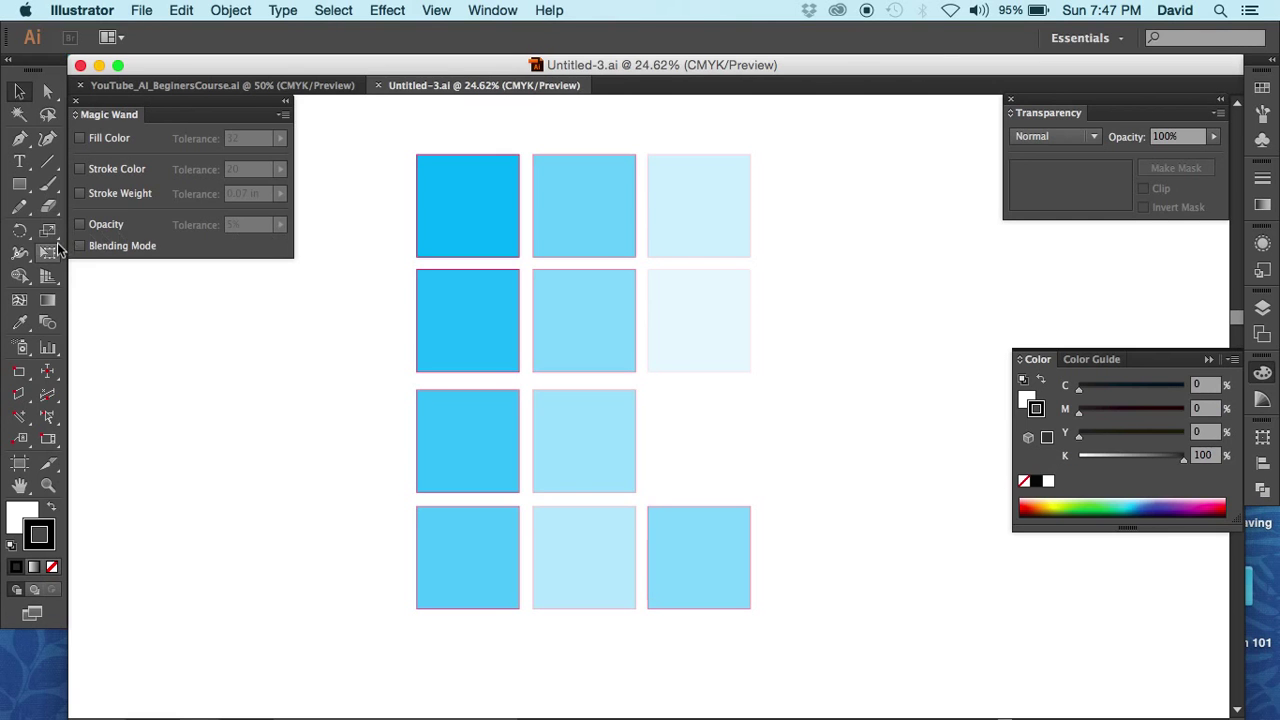
Step: Enable Opacity matching for the Magic Wand and set its tolerance to 100%
click(80, 225)
click(280, 225)
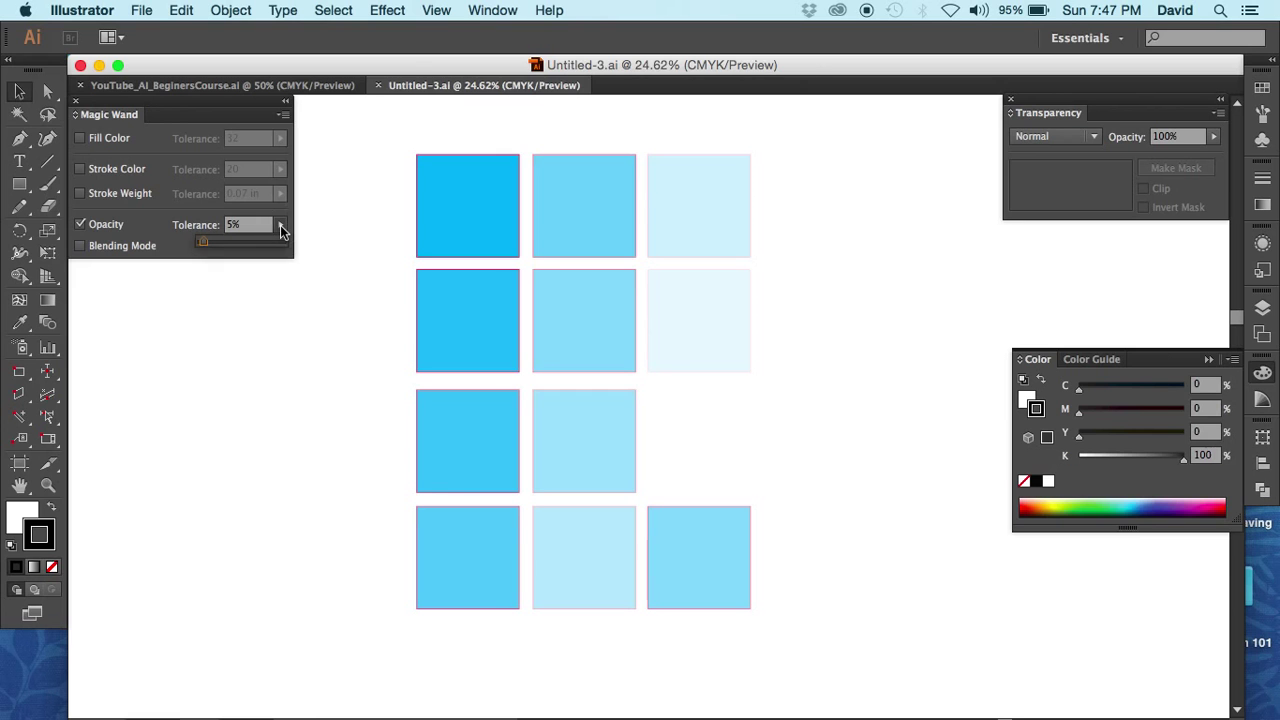
drag(204, 247, 286, 244)
click(371, 252)
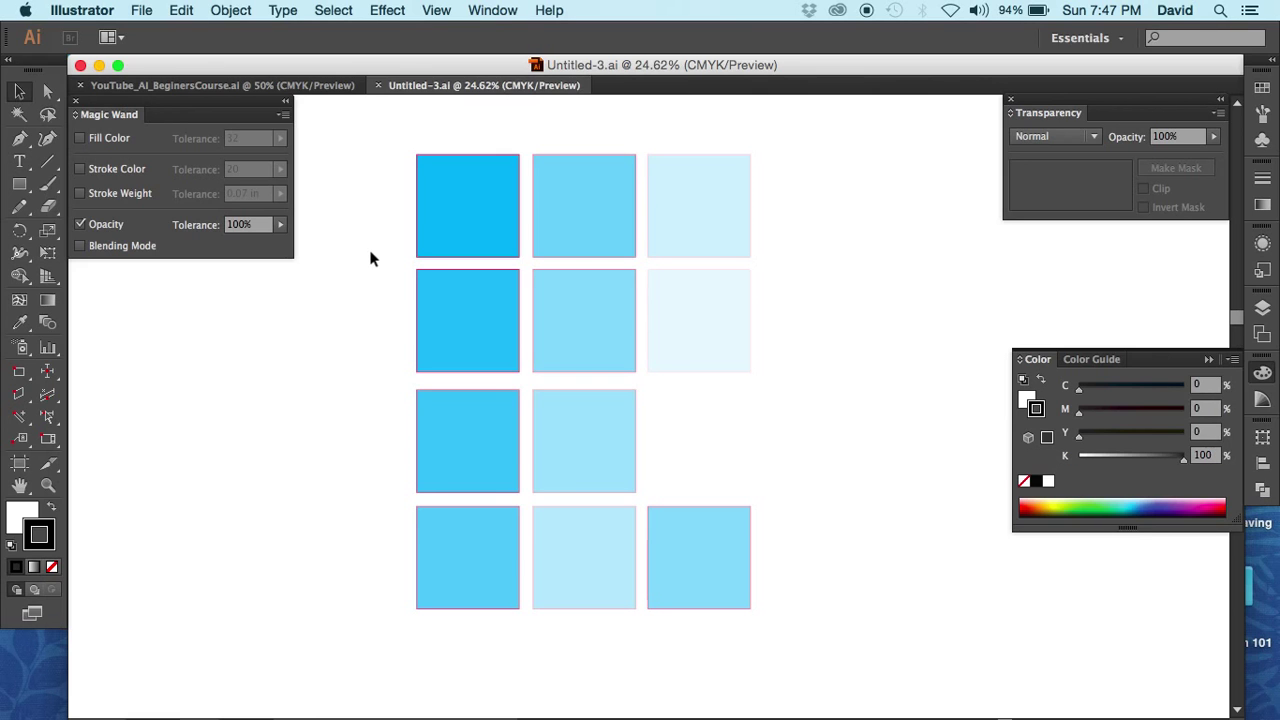
Step: Select all squares by opacity with the Magic Wand from the darkest blue square in the top row
click(18, 115)
click(431, 340)
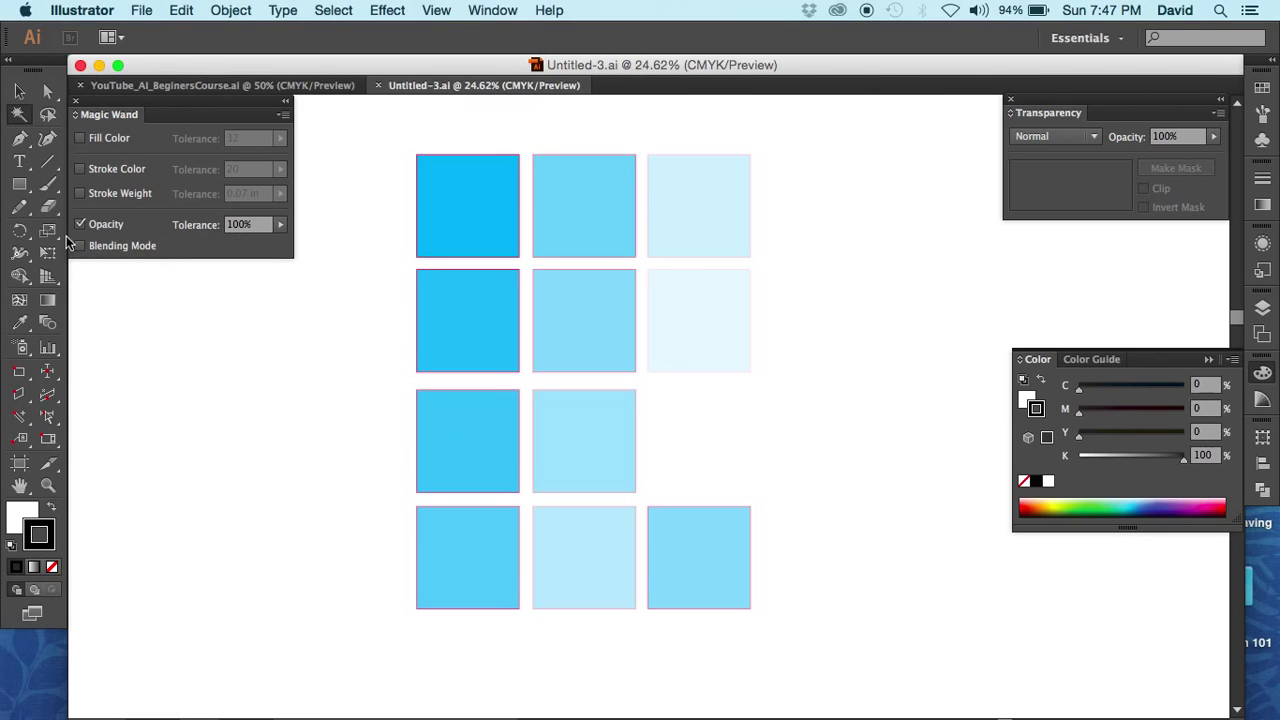
click(470, 215)
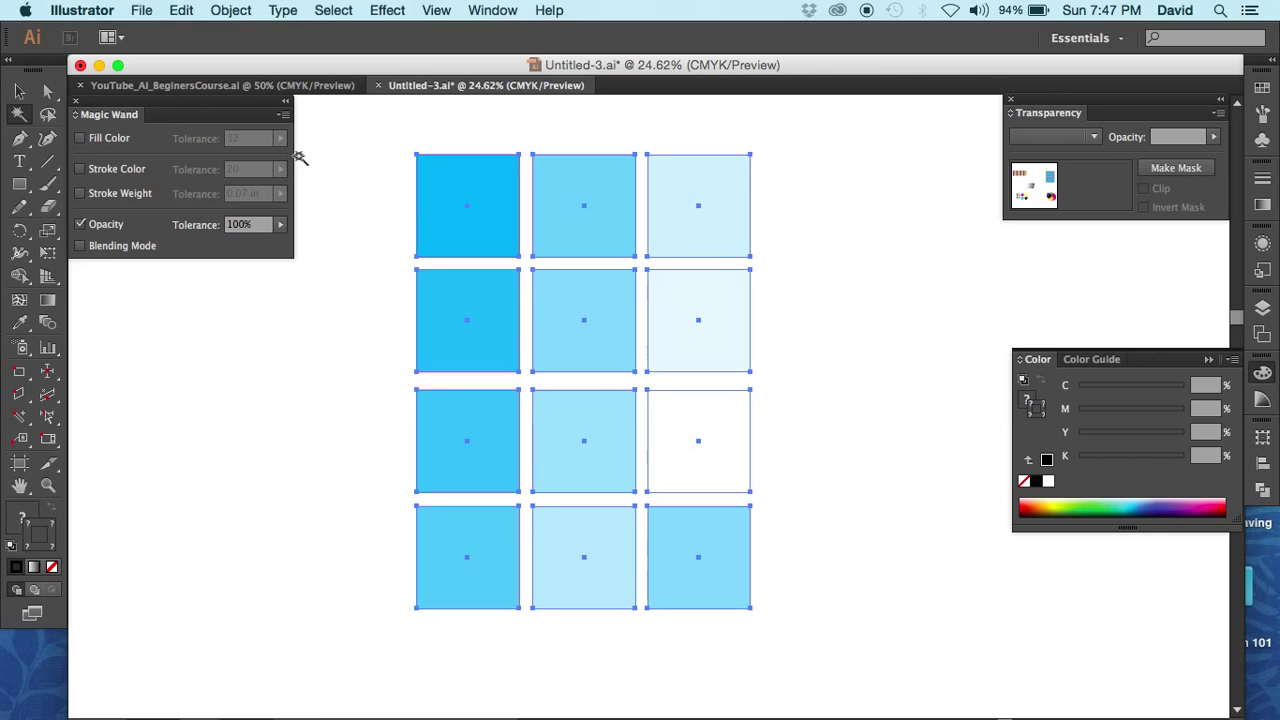
Step: Set the Magic Wand's Opacity tolerance to 50% and deselect the squares with Direct Selection
click(281, 224)
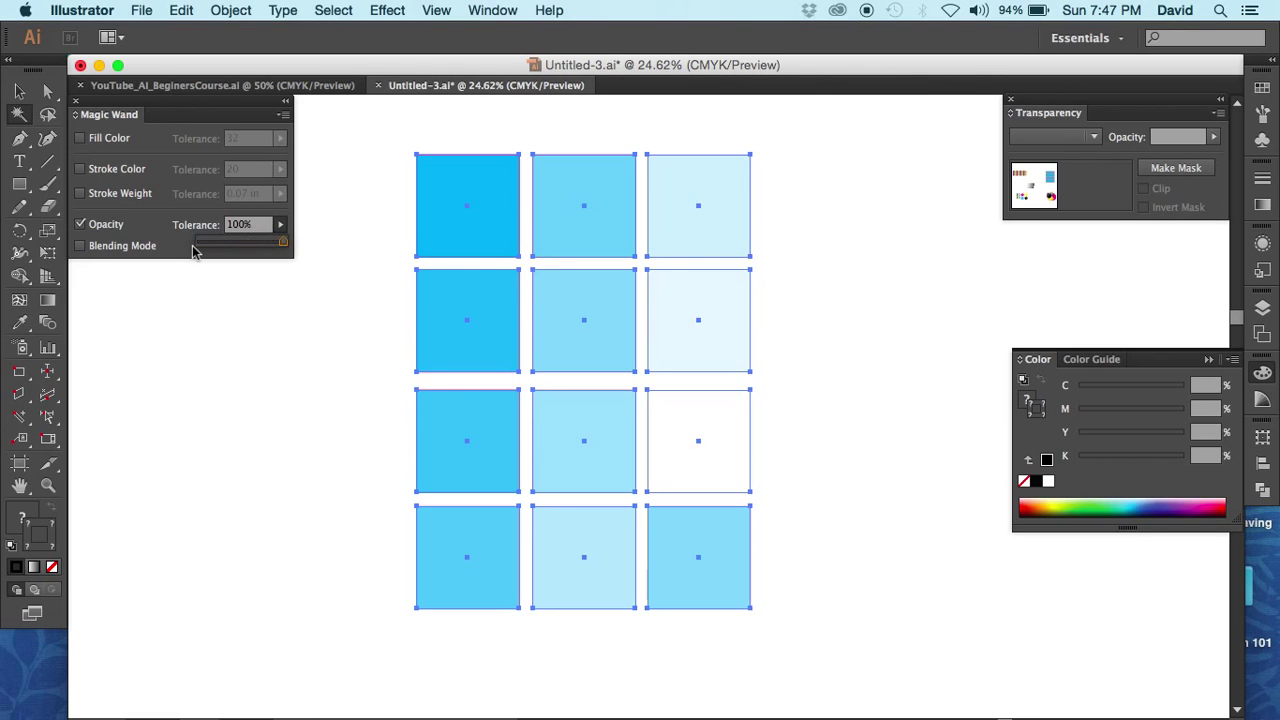
click(258, 224)
text(50)
key(Return)
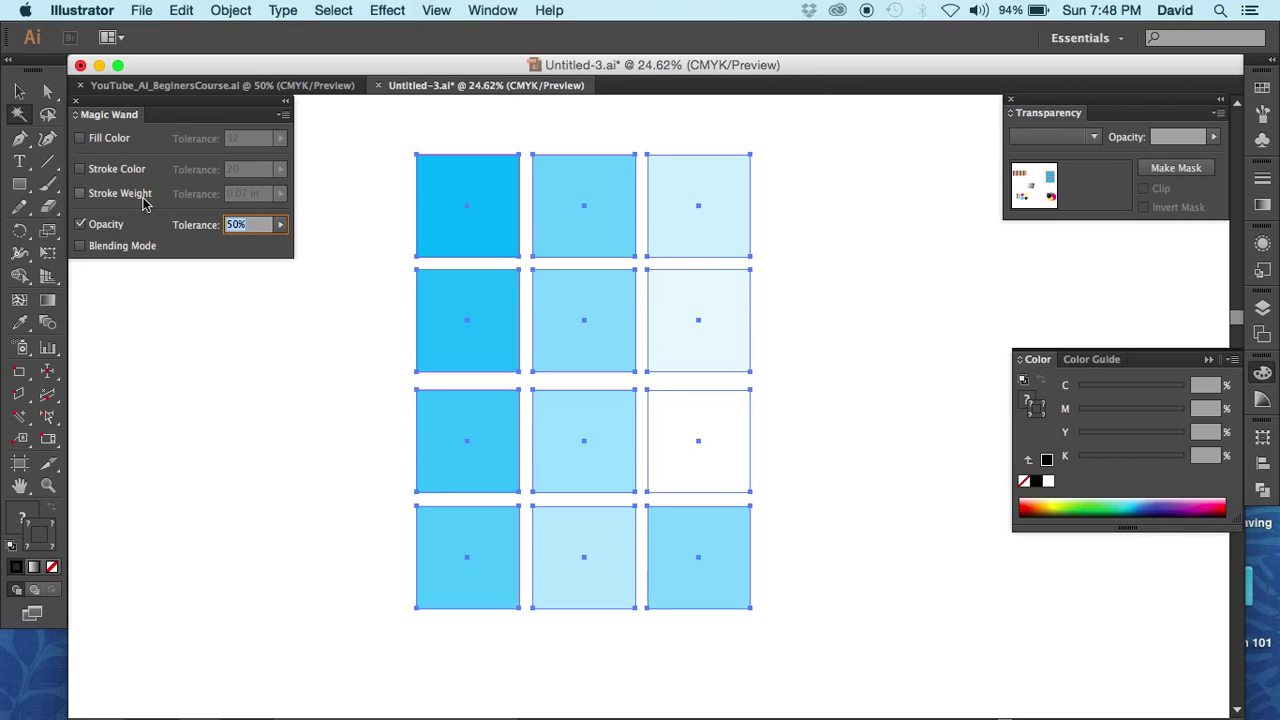
click(49, 94)
click(360, 445)
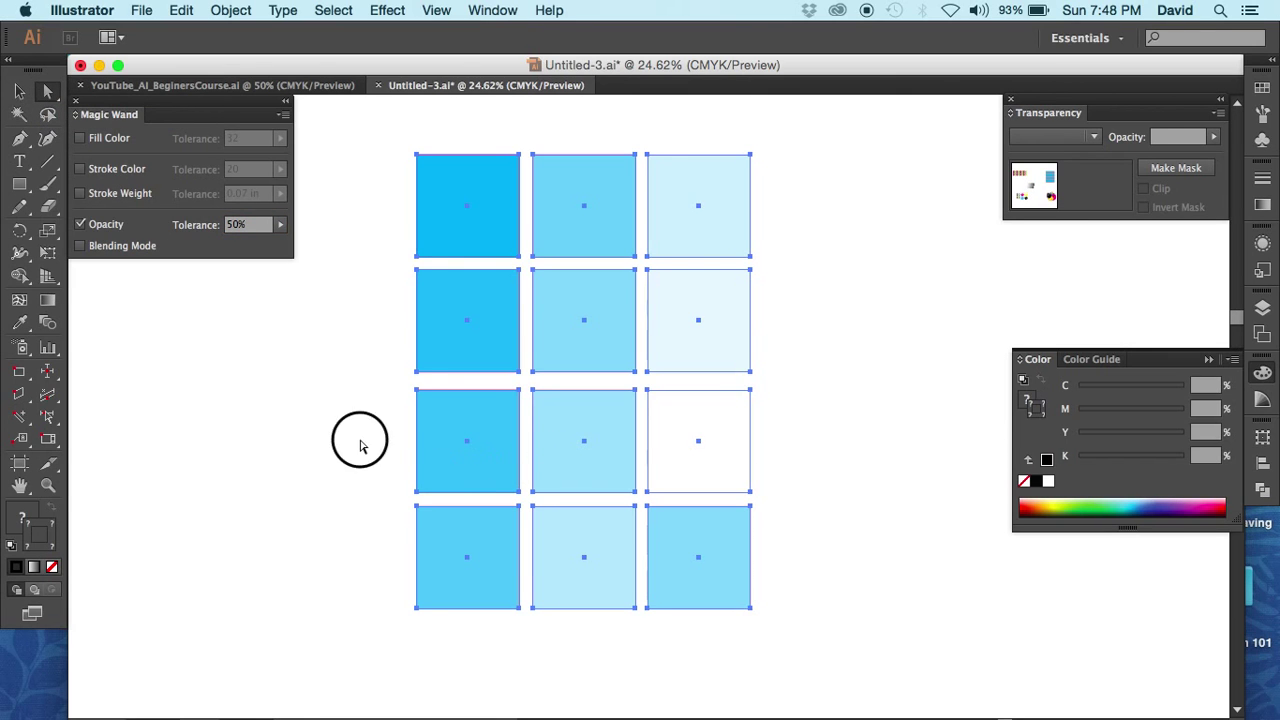
Step: Check the opacity of the last square in the bottom row, and select matching squares from it with the Magic Wand
click(713, 580)
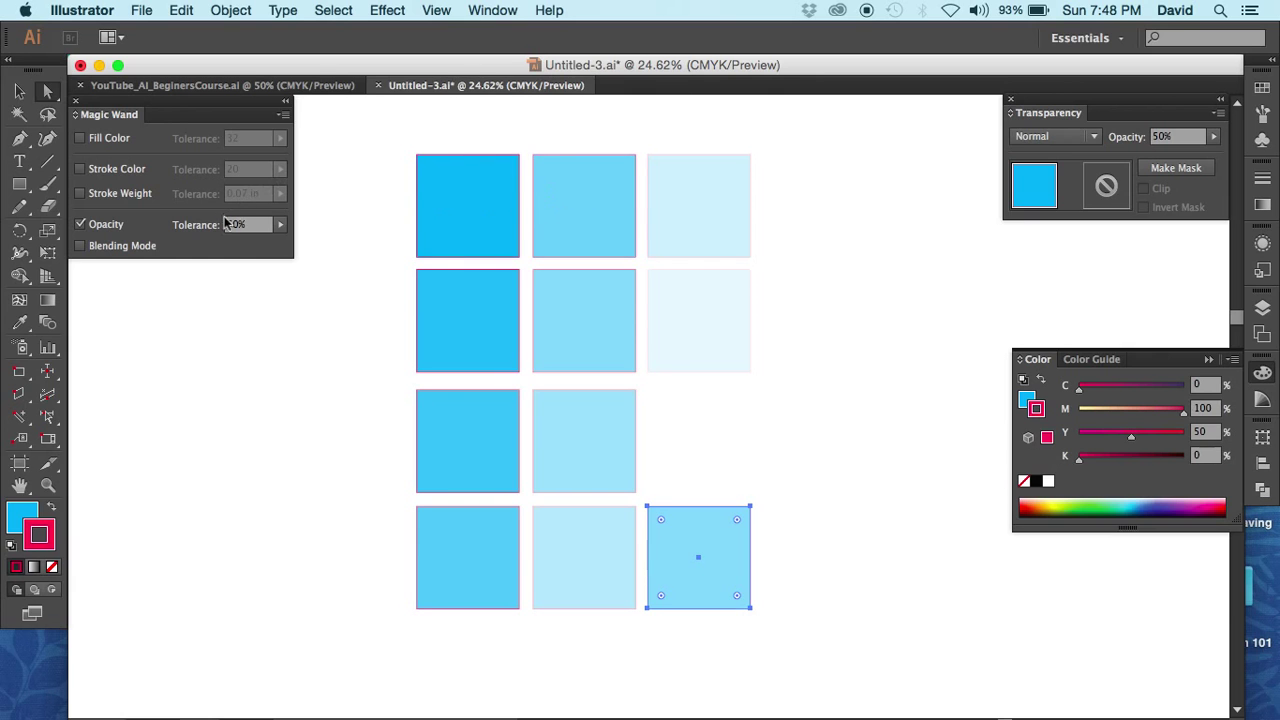
click(19, 114)
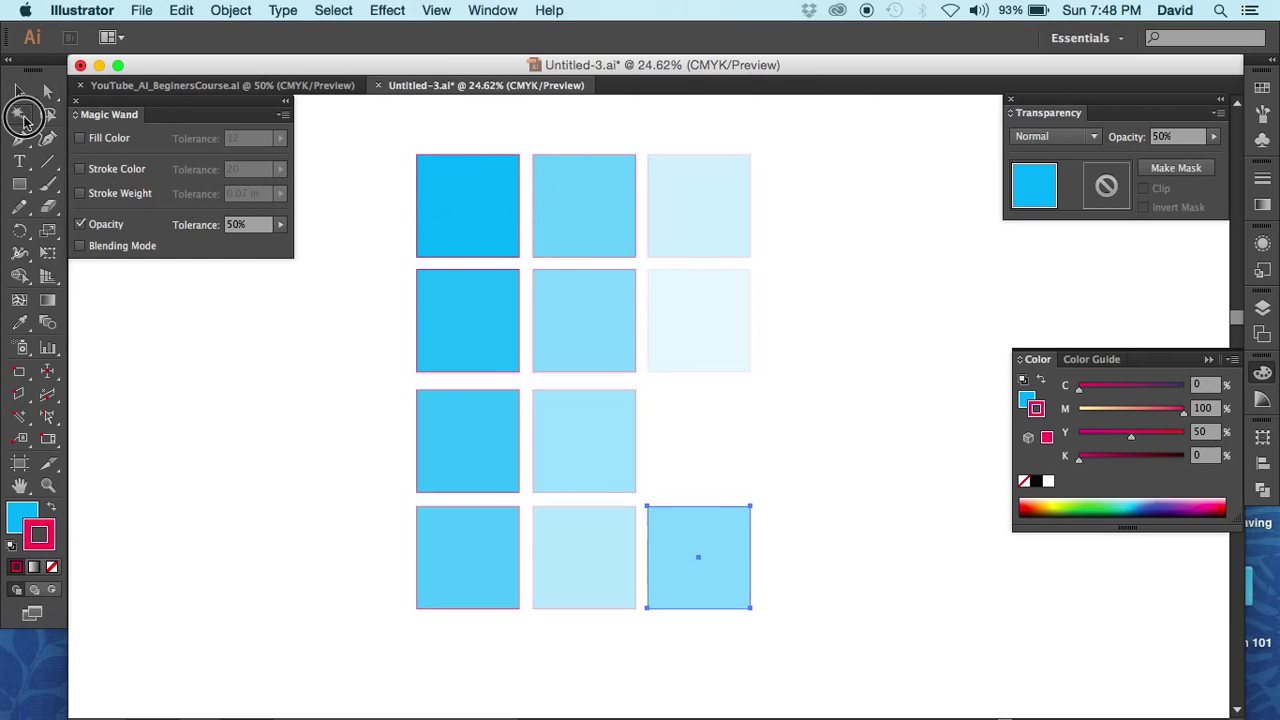
click(731, 549)
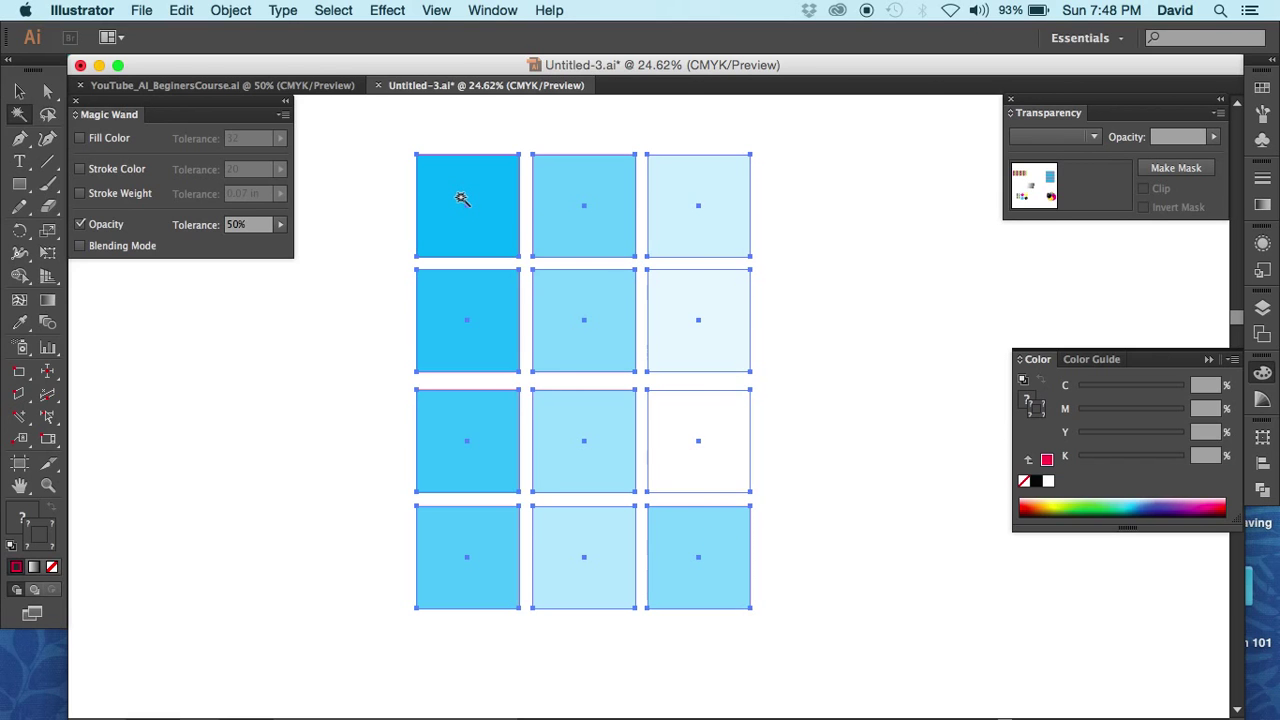
Step: Select squares by opacity with the Magic Wand from the darkest blue square in the top row, and deselect them with Direct Selection
click(384, 258)
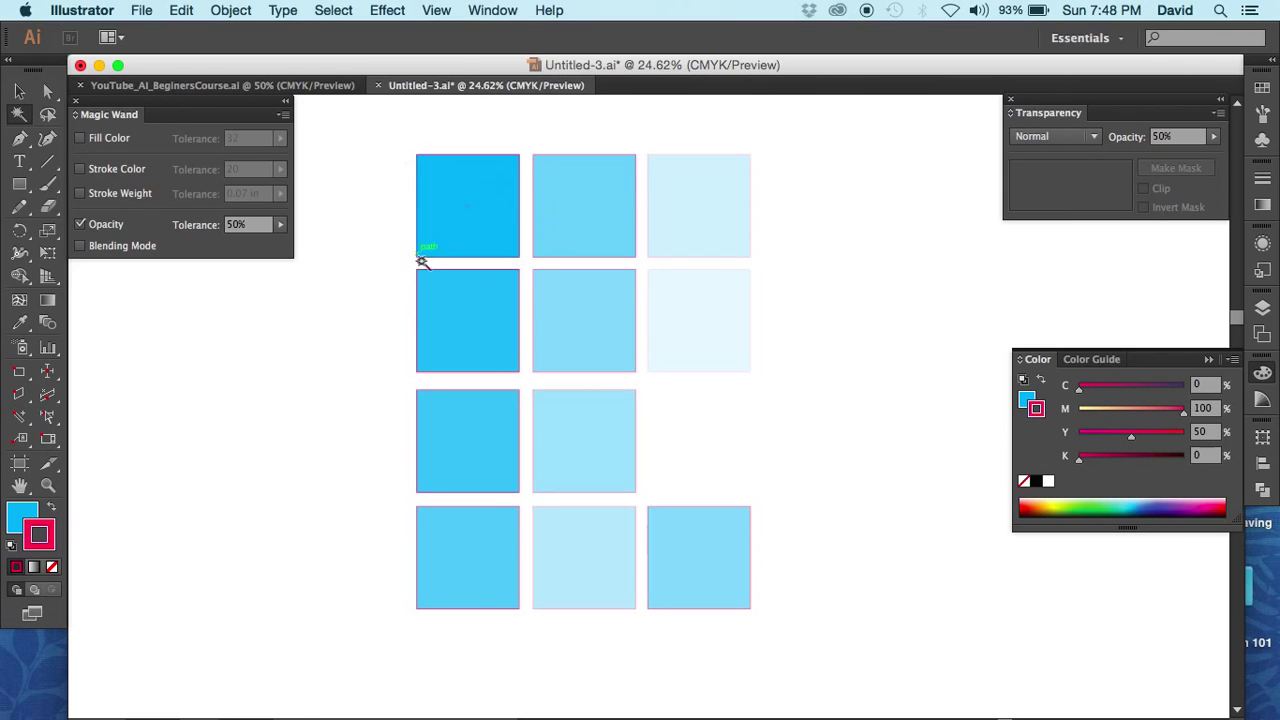
click(441, 181)
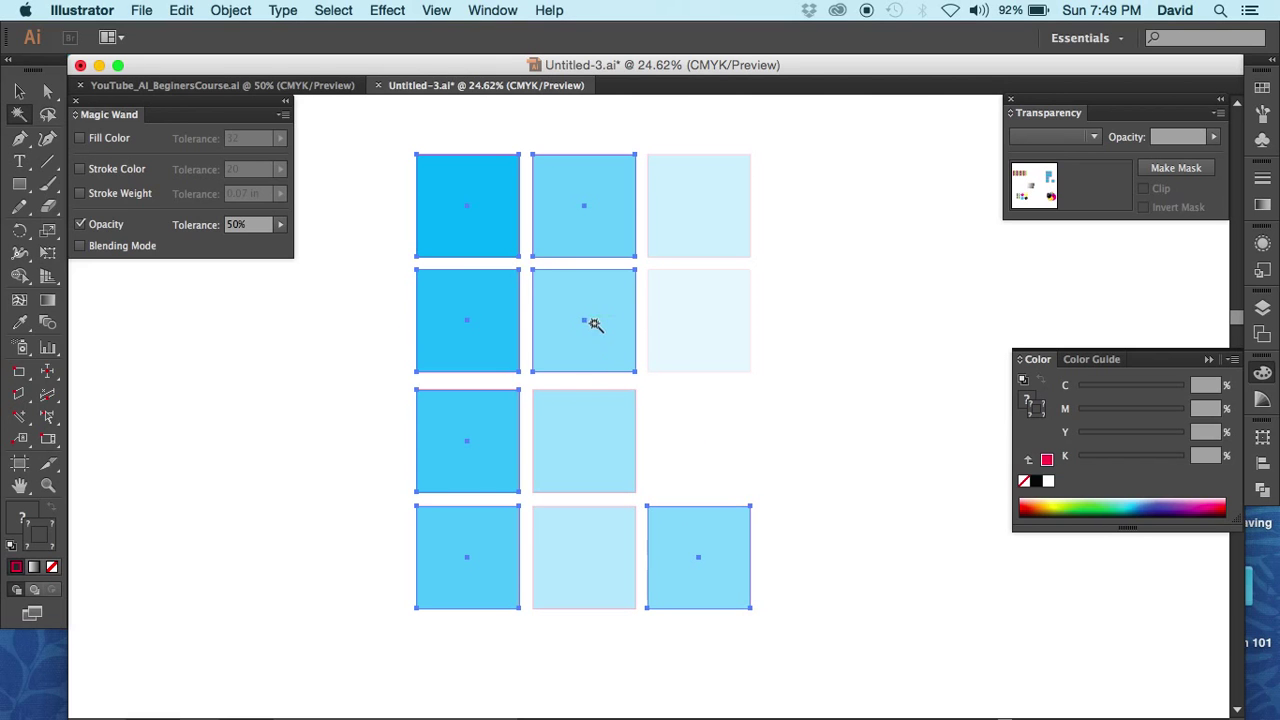
click(47, 91)
click(162, 397)
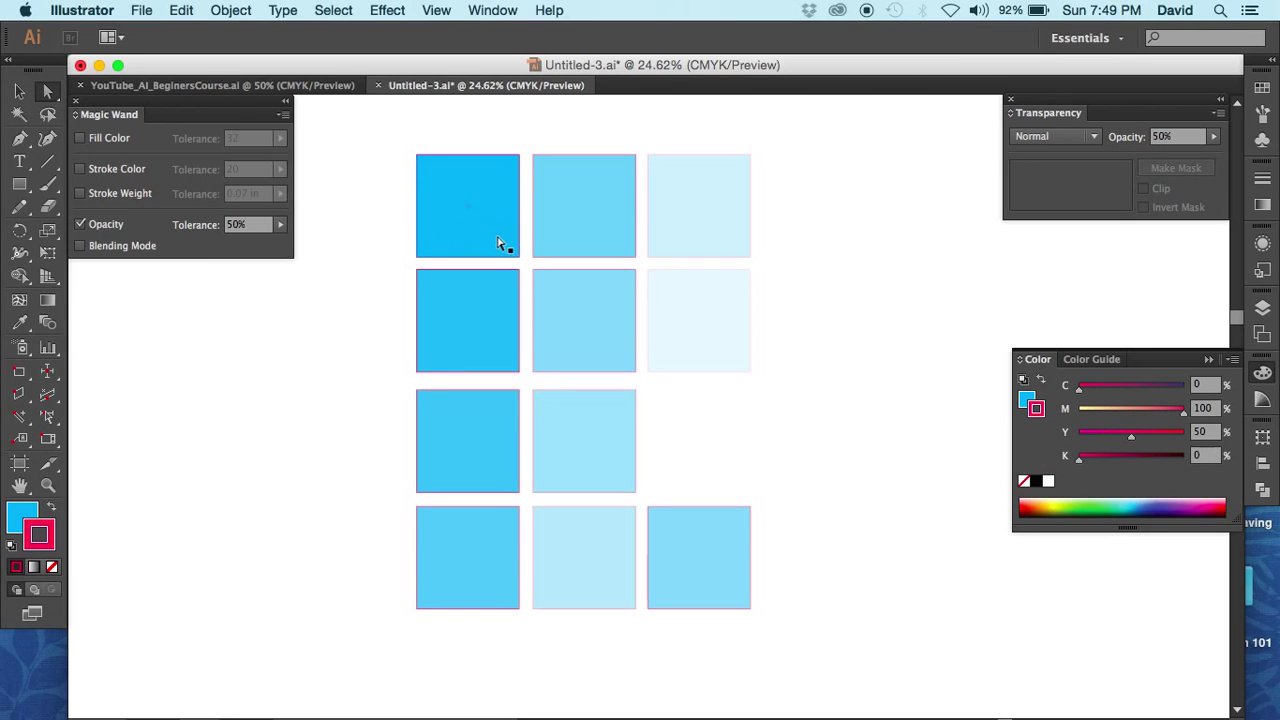
Step: Check the opacity of the last bottom-row square, the two upper middle-column squares and the first-column squares one by one
click(727, 579)
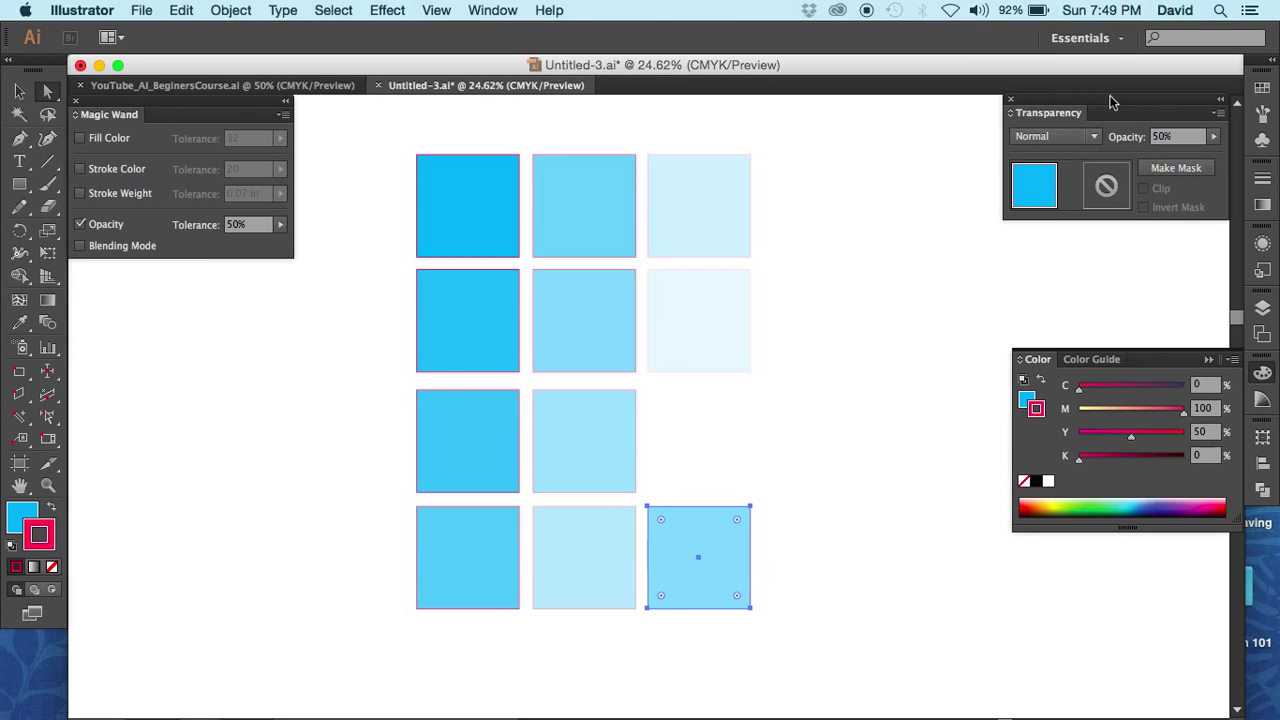
click(1127, 137)
click(580, 360)
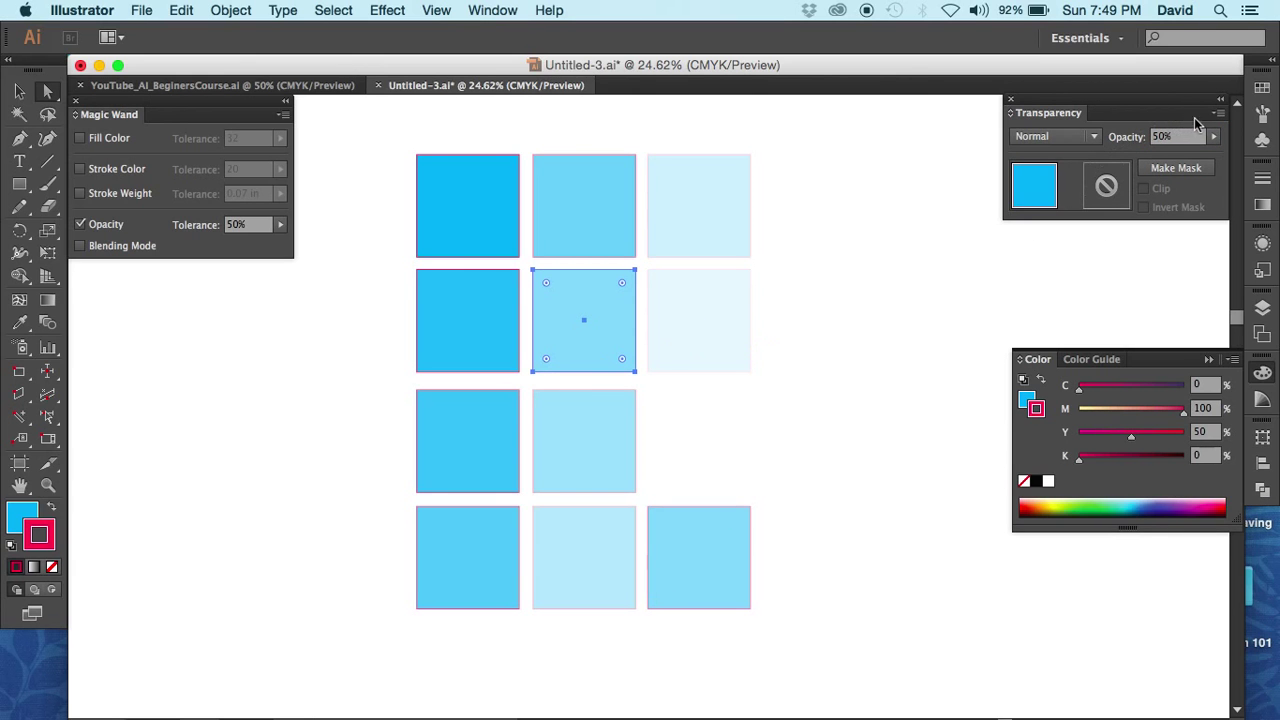
click(584, 243)
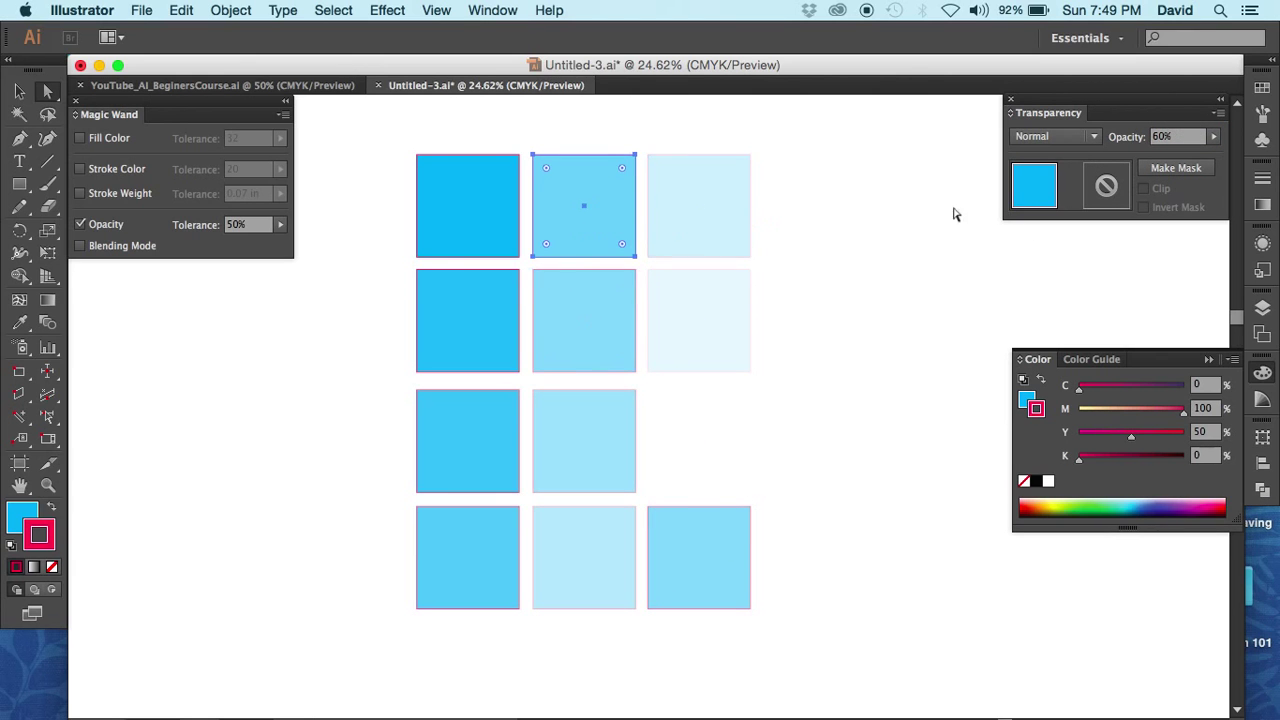
click(482, 551)
click(486, 466)
click(486, 289)
click(484, 240)
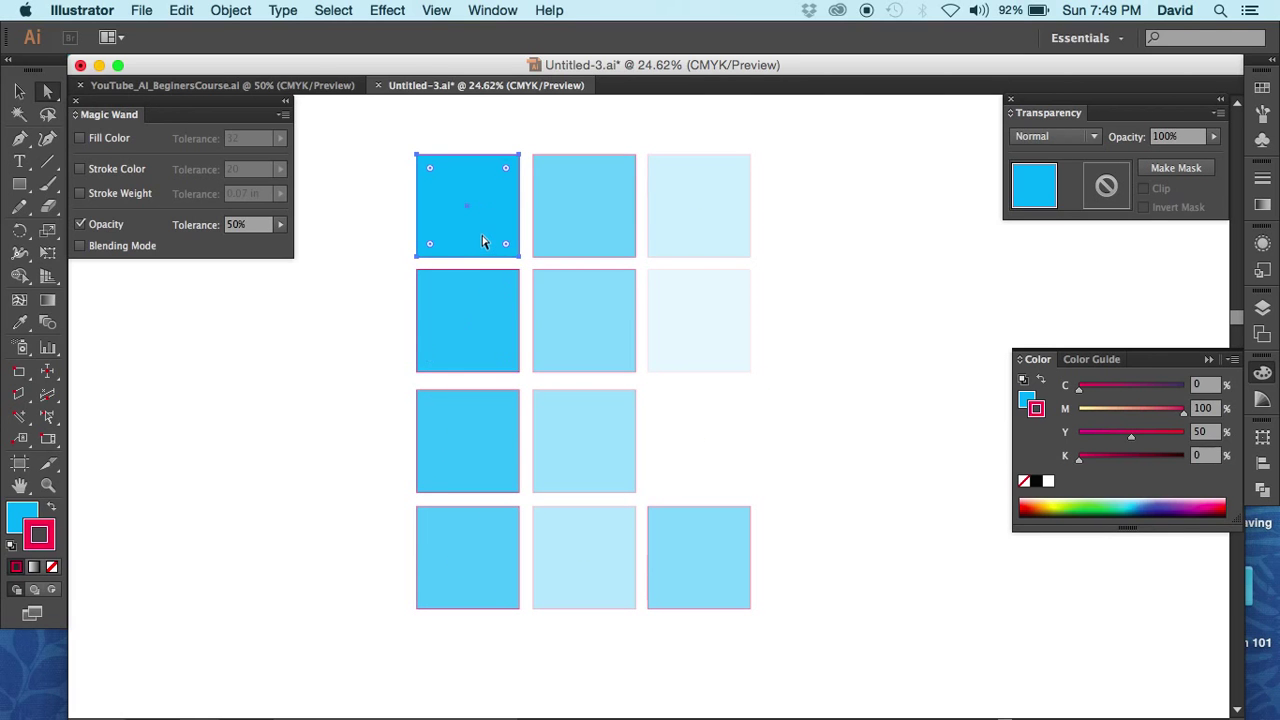
Step: Select matching squares with the Magic Wand from the transparent square in the third row, and set the Opacity tolerance to 0%
click(19, 114)
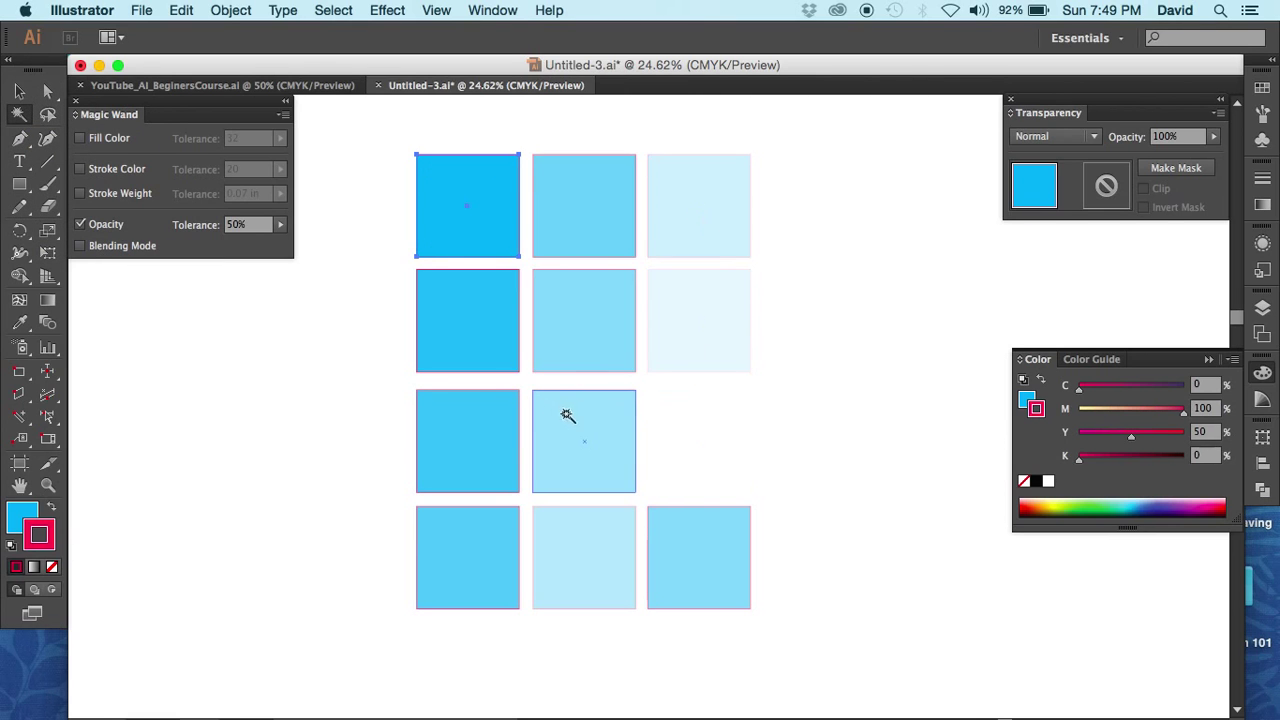
click(684, 477)
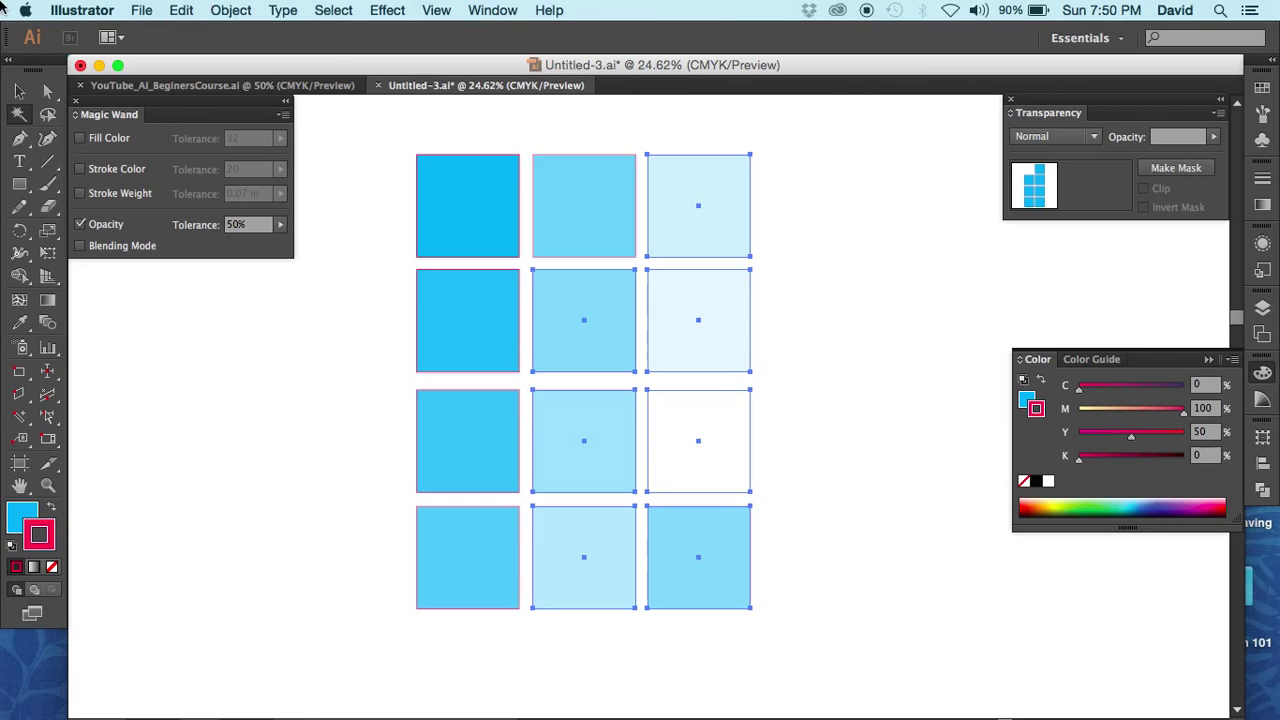
click(252, 228)
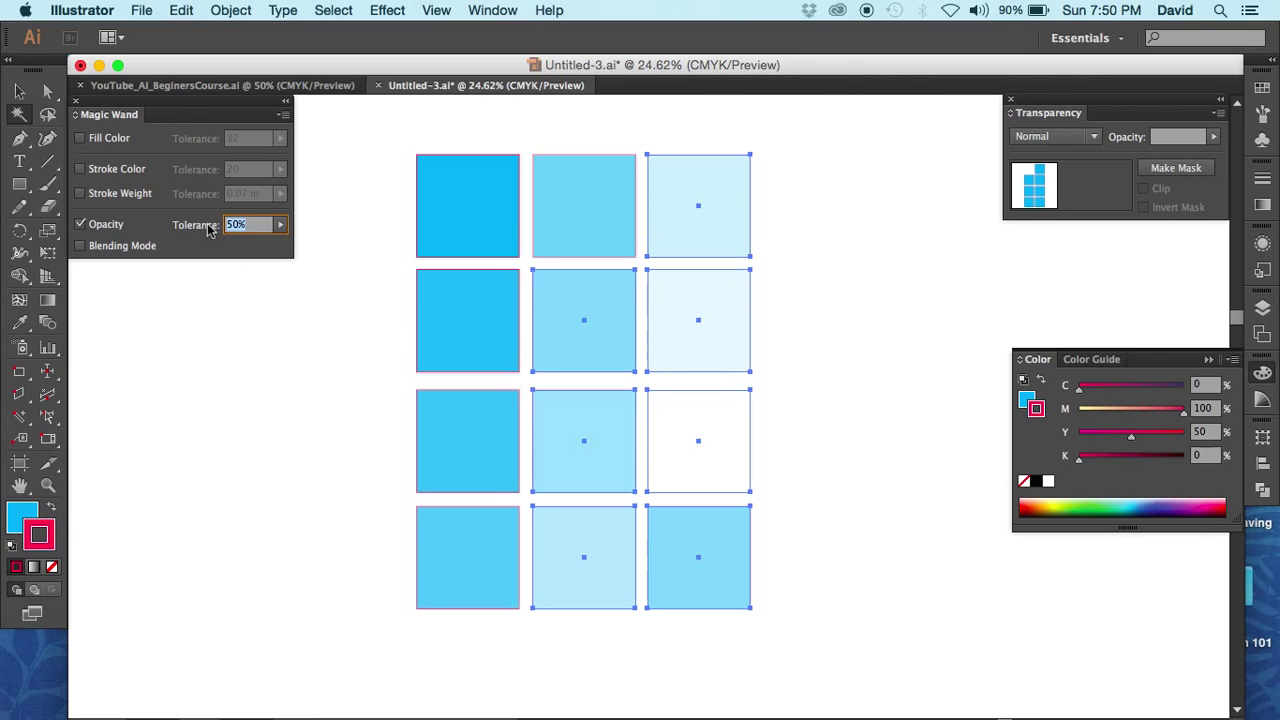
text(0)
click(337, 226)
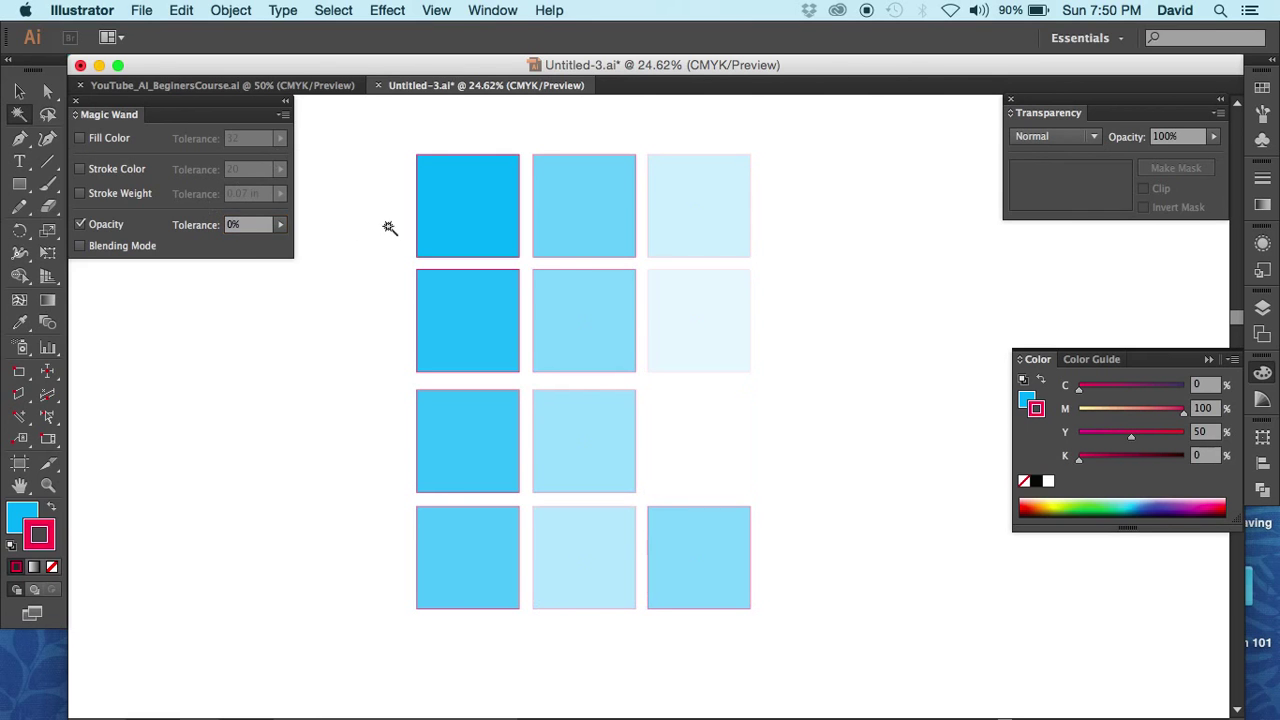
Step: Select squares of identical opacity from the darkest square, the last bottom-row square and the transparent third-row square in turn
click(471, 200)
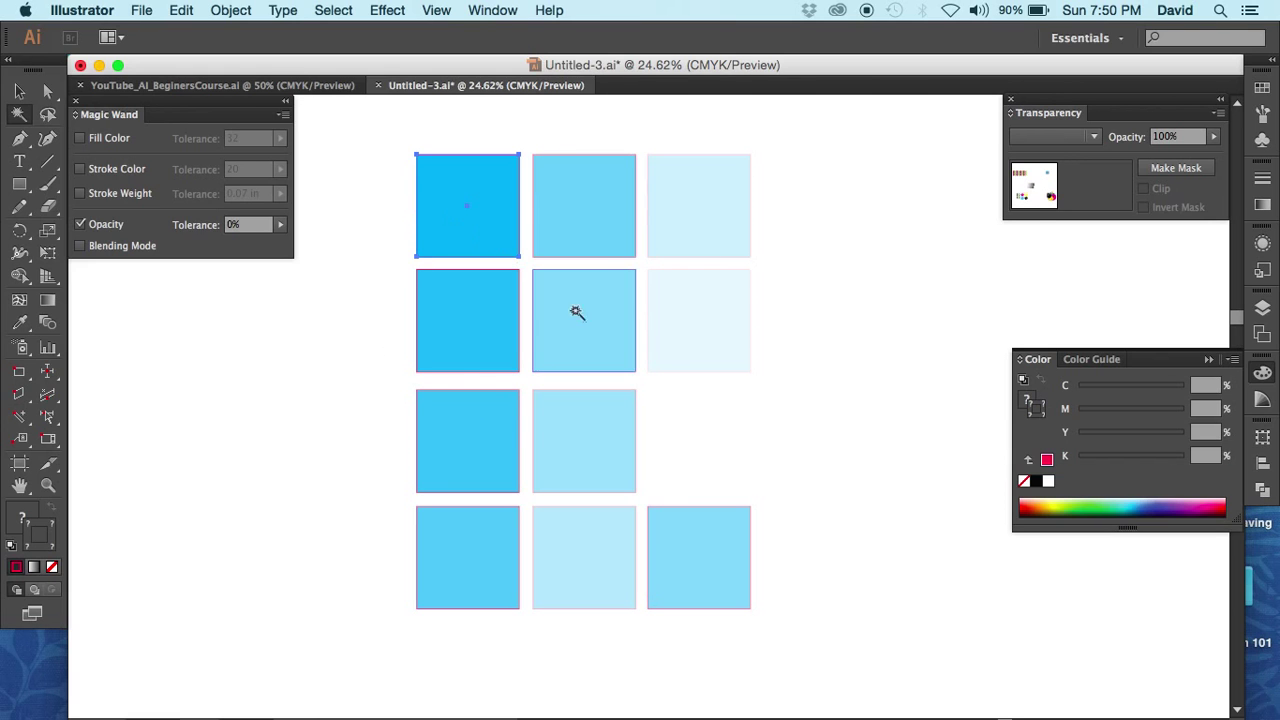
click(731, 594)
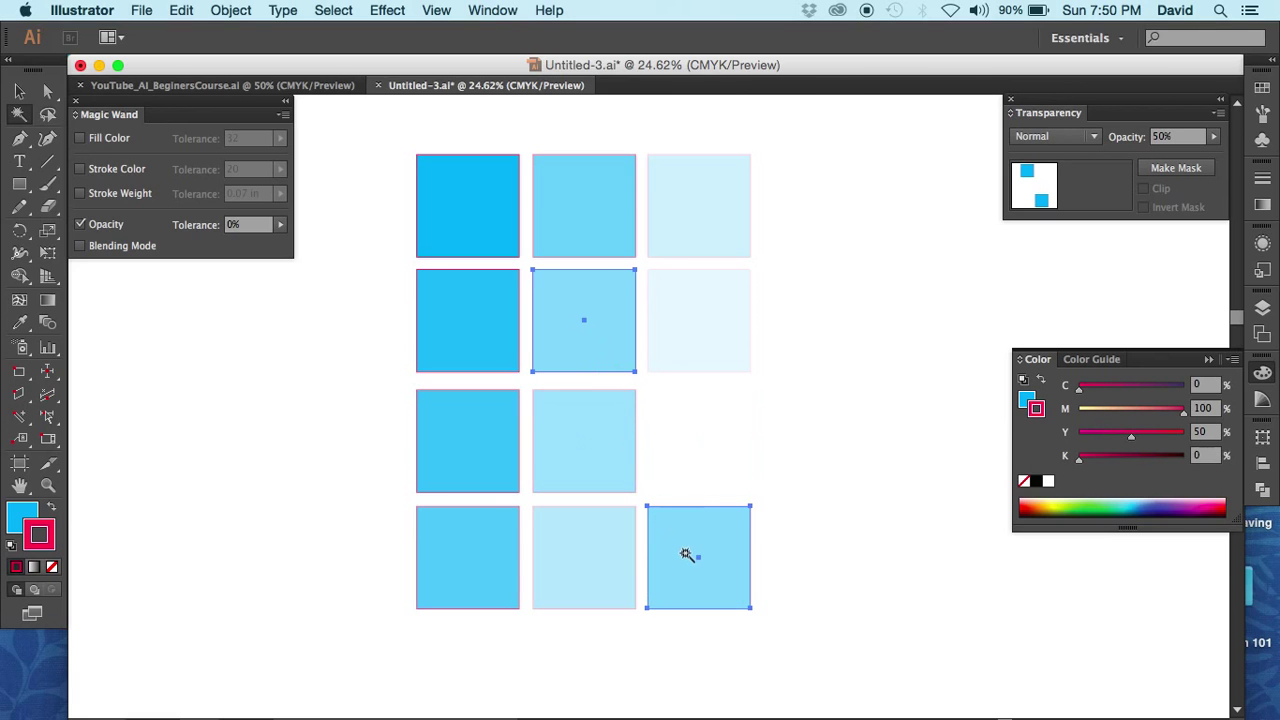
click(690, 441)
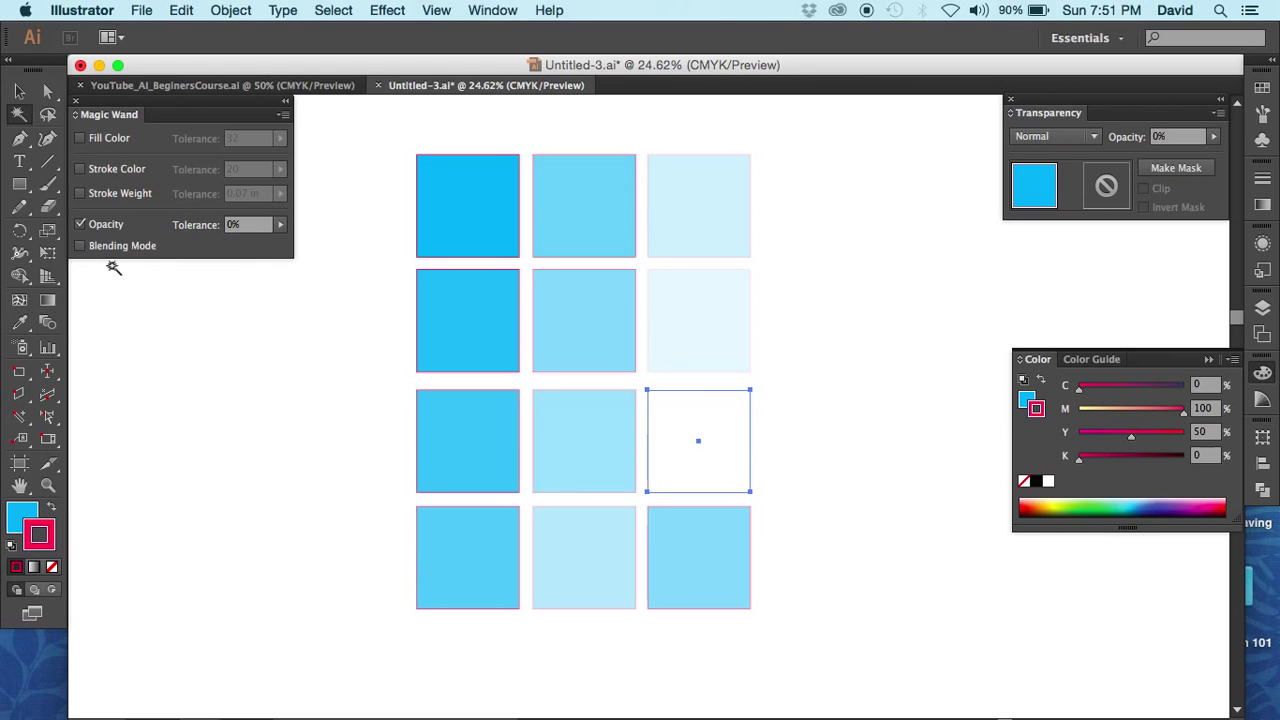
Step: Disable Opacity matching for the Magic Wand and select the large magenta circle with the Selection tool
scroll(337, 453, down, 10)
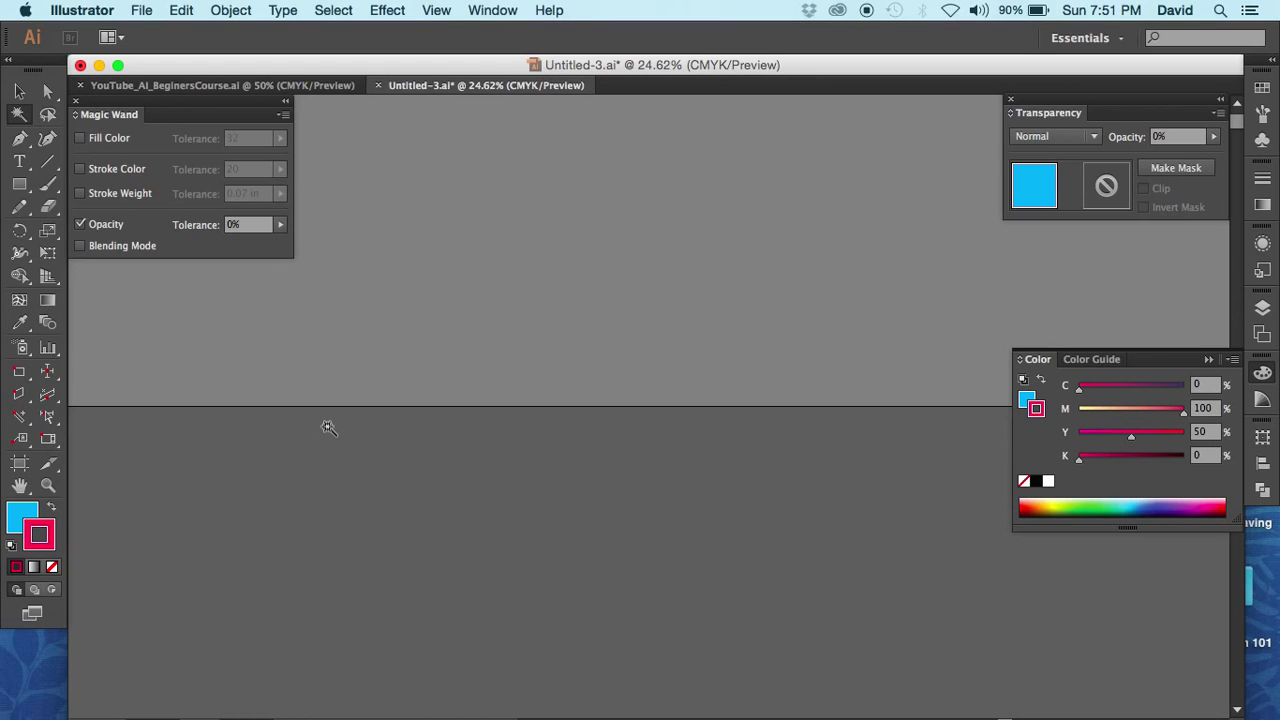
scroll(329, 428, up, 10)
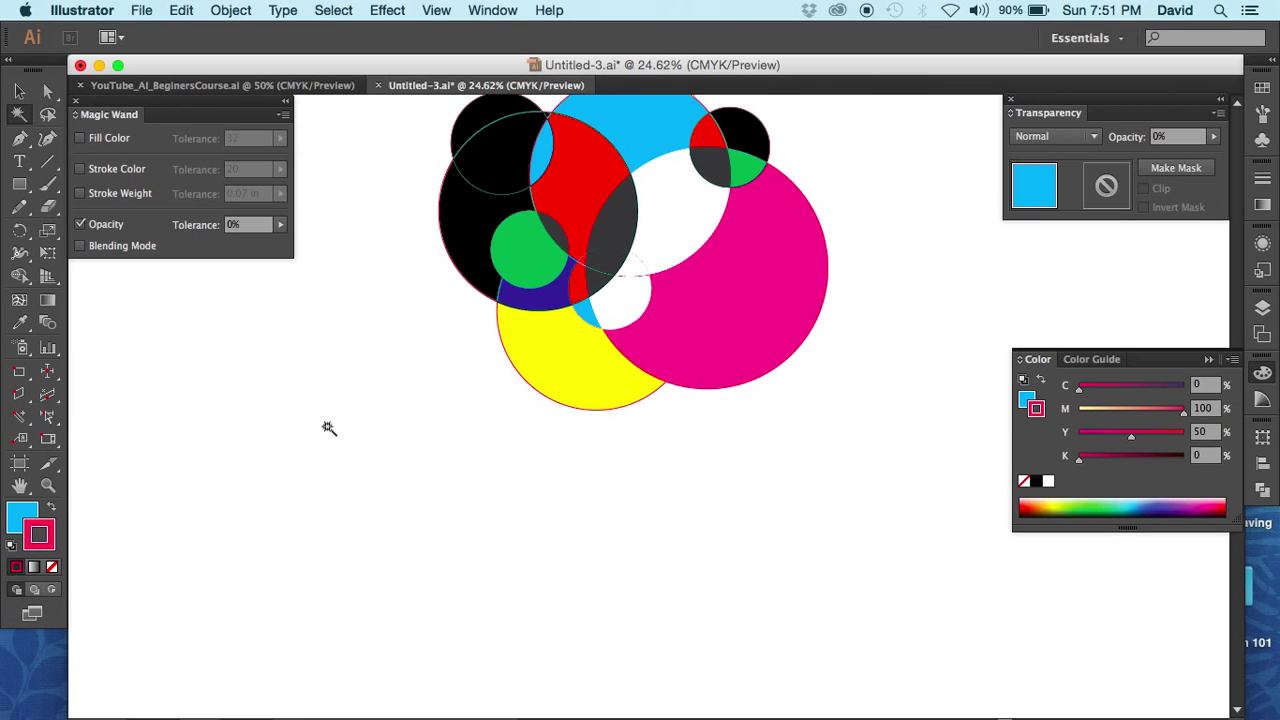
scroll(329, 428, up, 3)
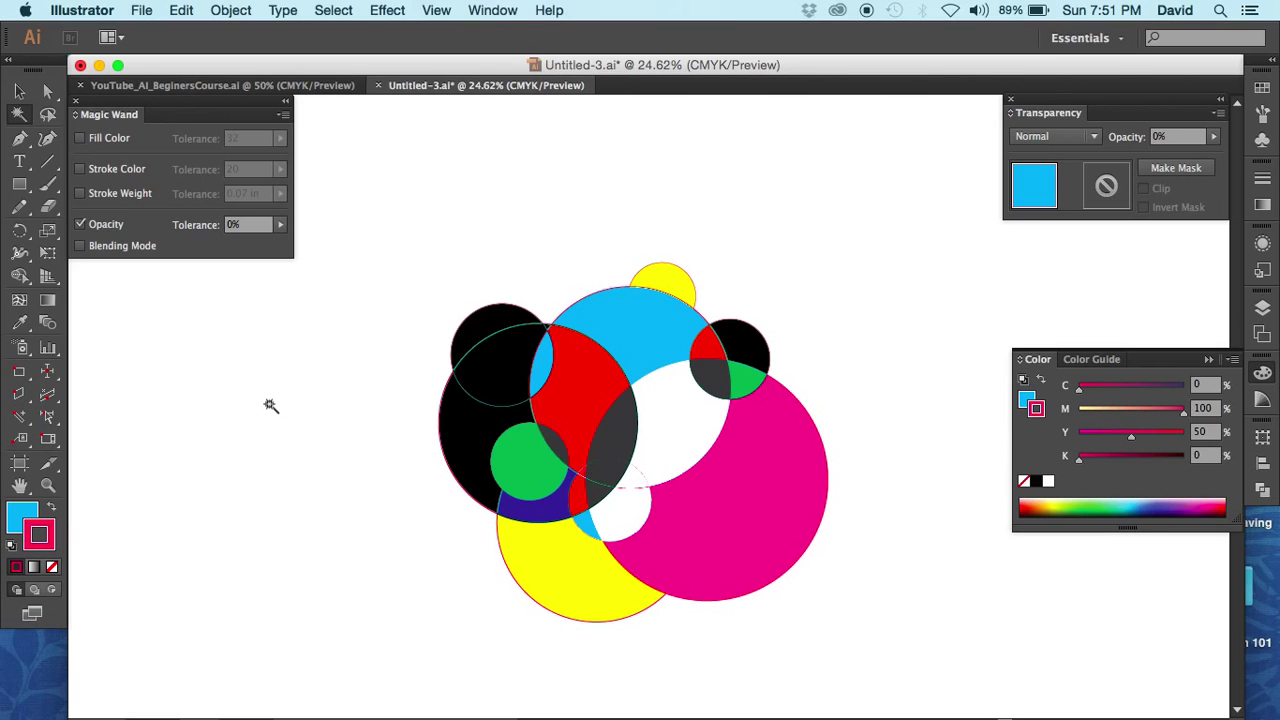
click(80, 224)
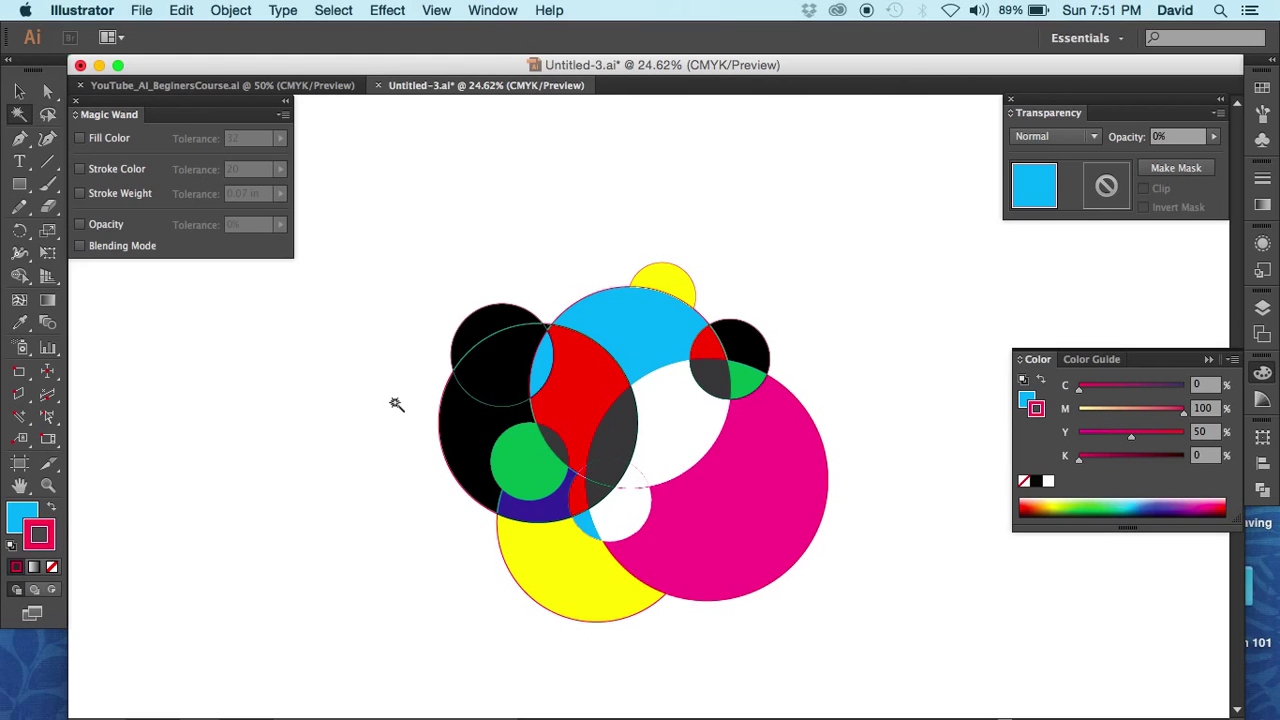
click(15, 94)
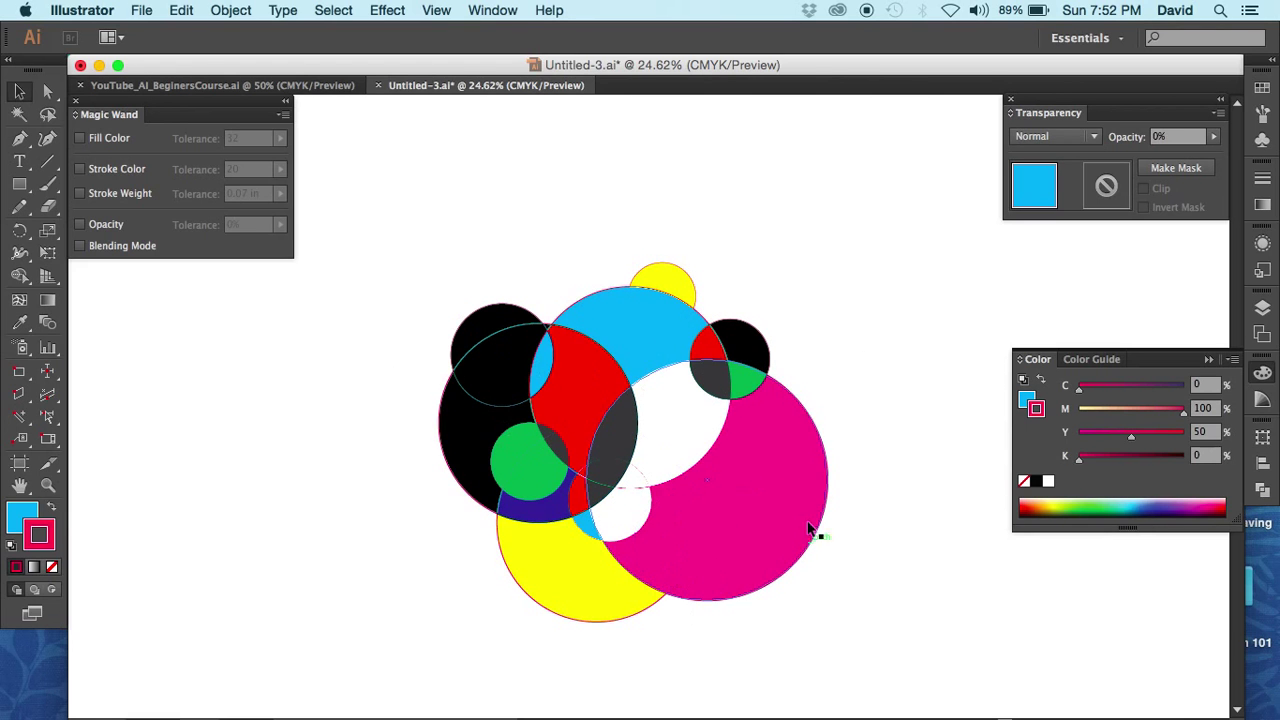
click(803, 484)
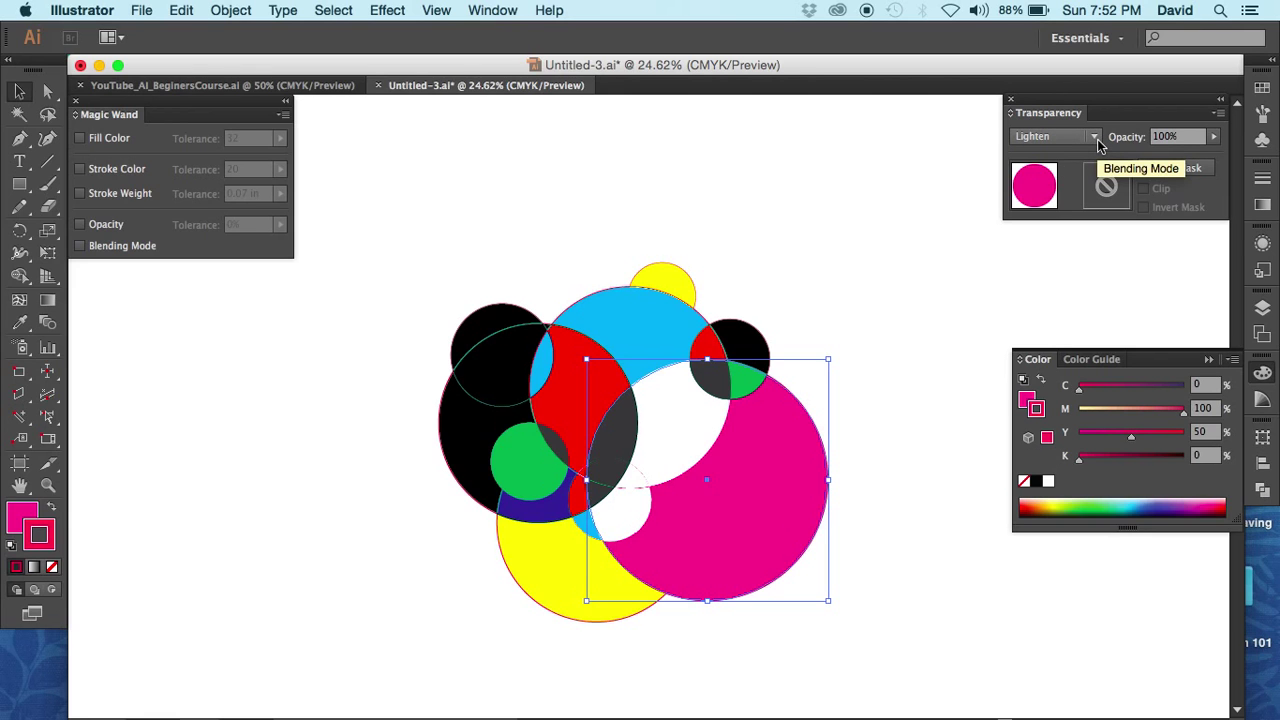
Step: Close the Transparency panel and show it again
click(1011, 102)
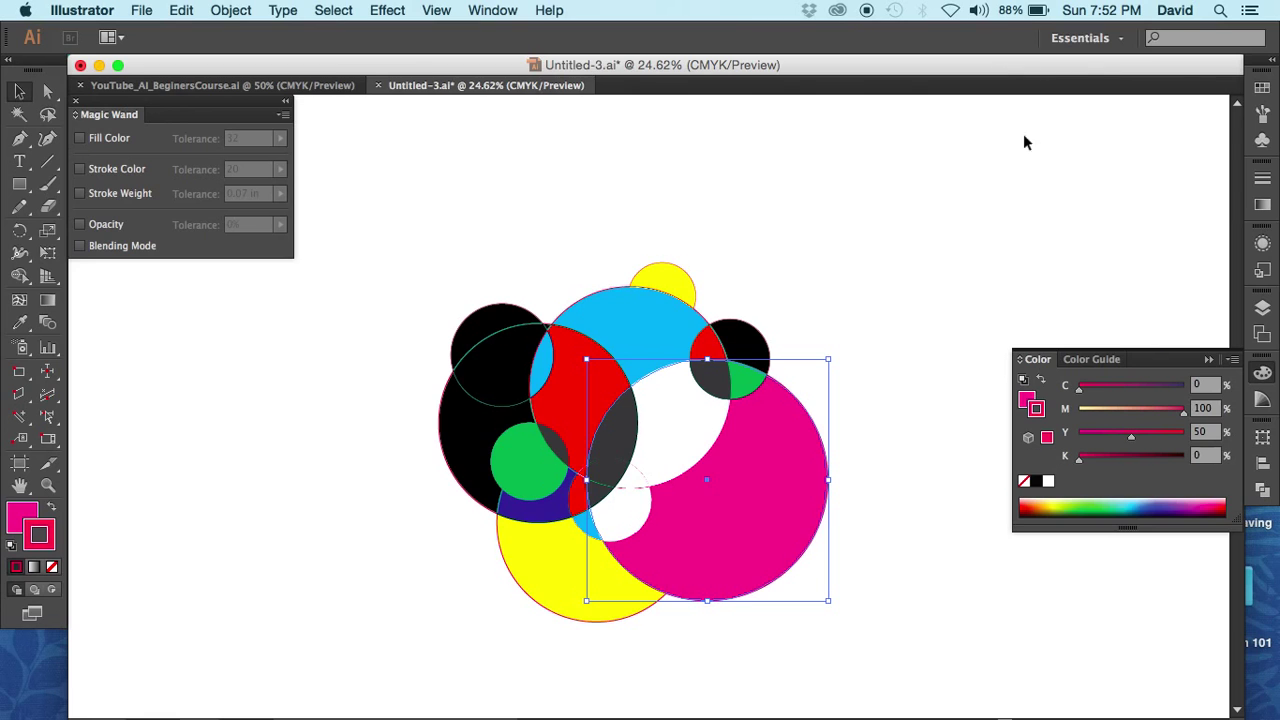
click(1265, 248)
click(1265, 249)
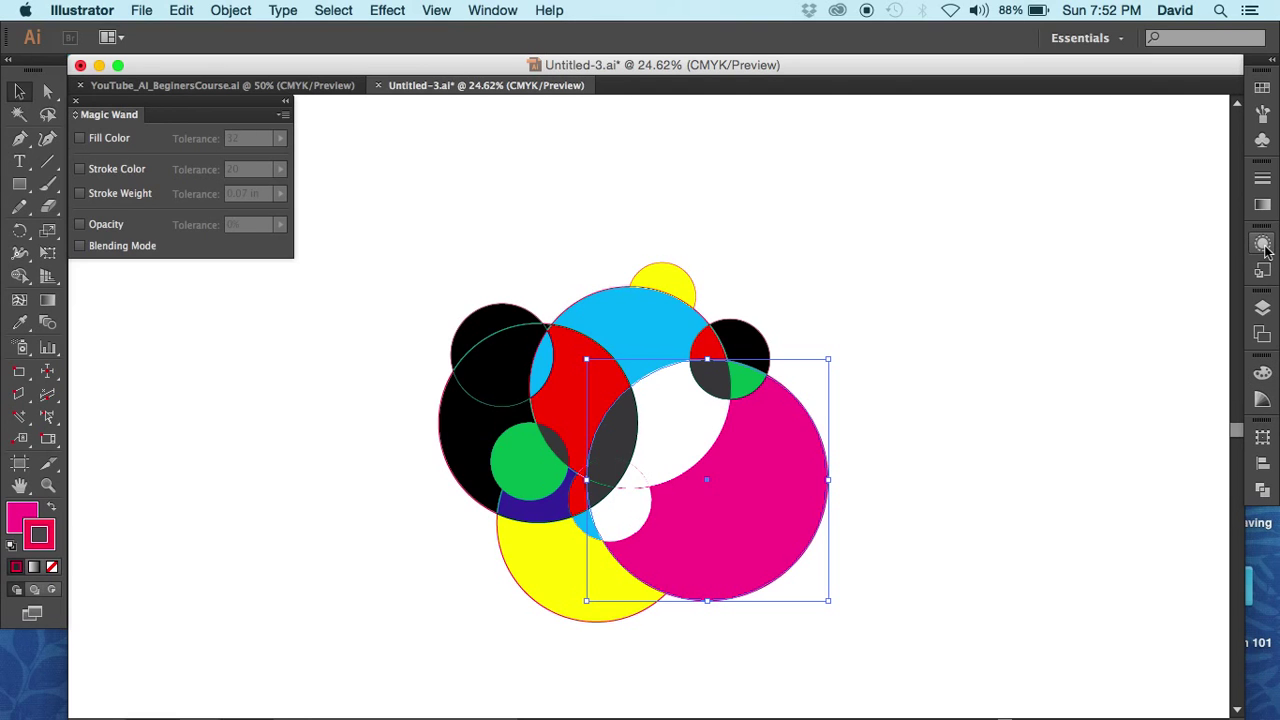
click(1265, 249)
click(1265, 249)
click(491, 12)
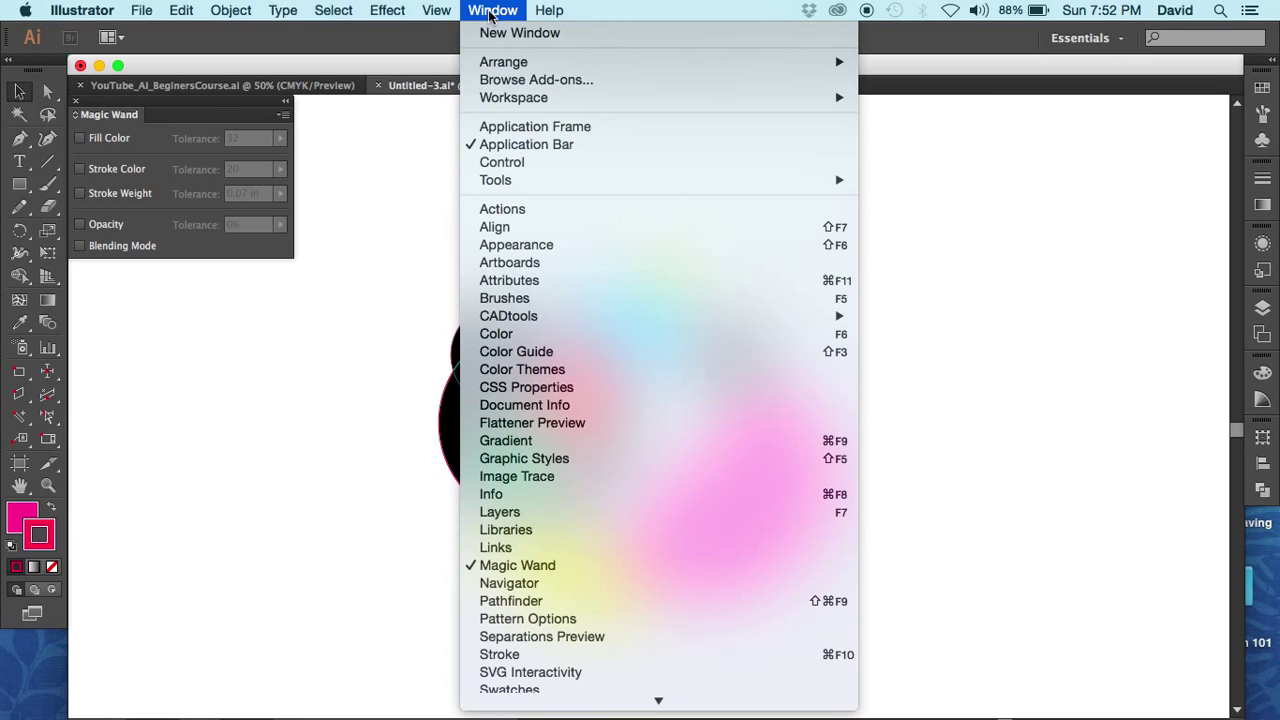
mouse_move(583, 716)
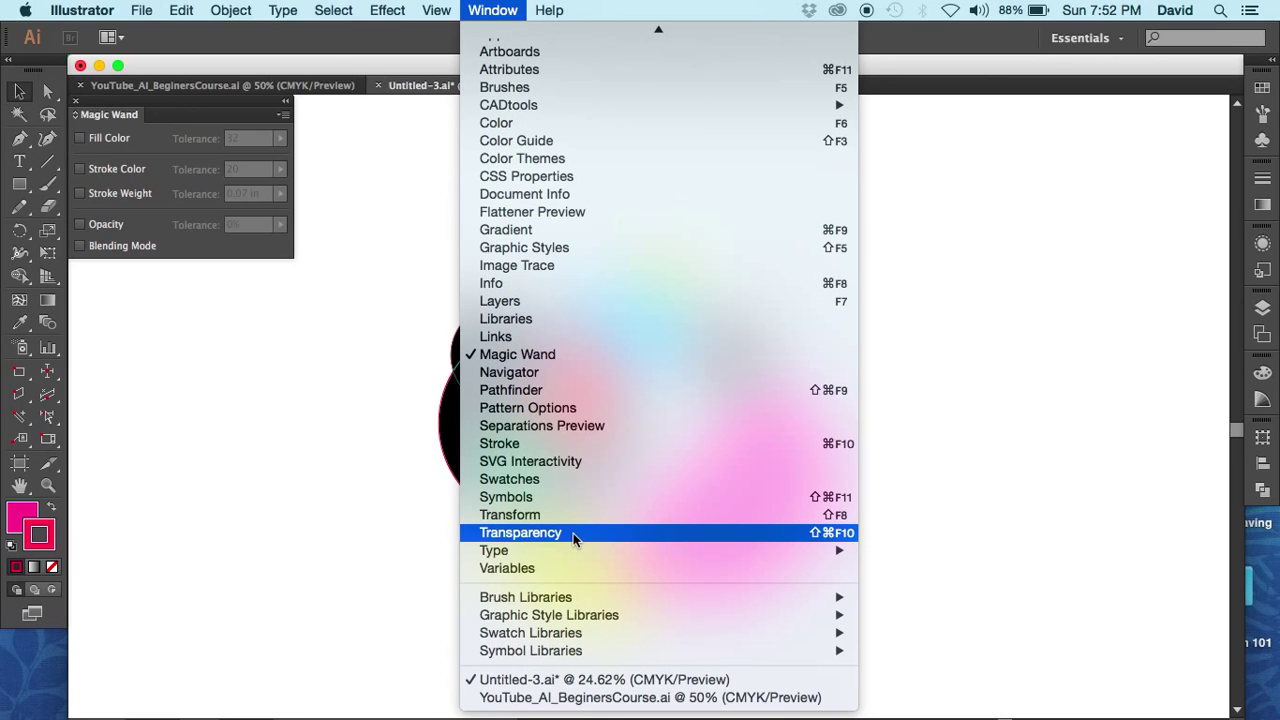
click(573, 533)
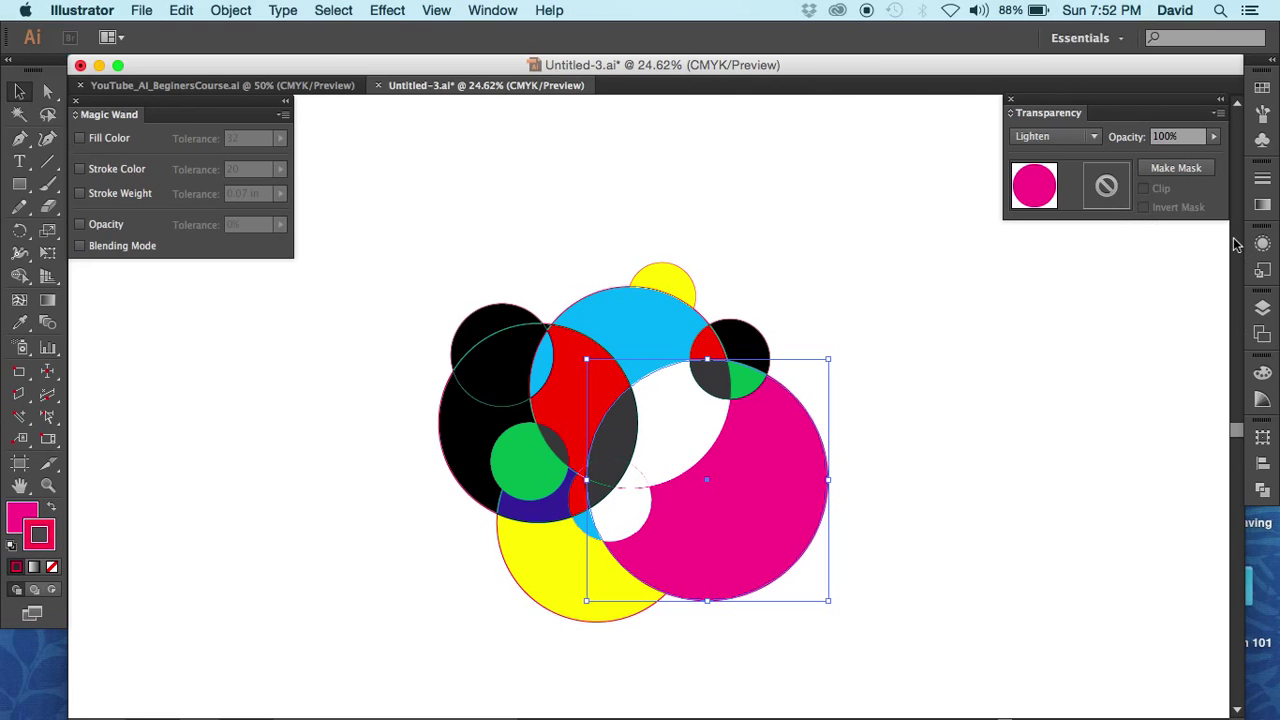
Step: Examine the blending modes assigned to the large magenta circle and the large blue circle
click(1068, 140)
click(1068, 143)
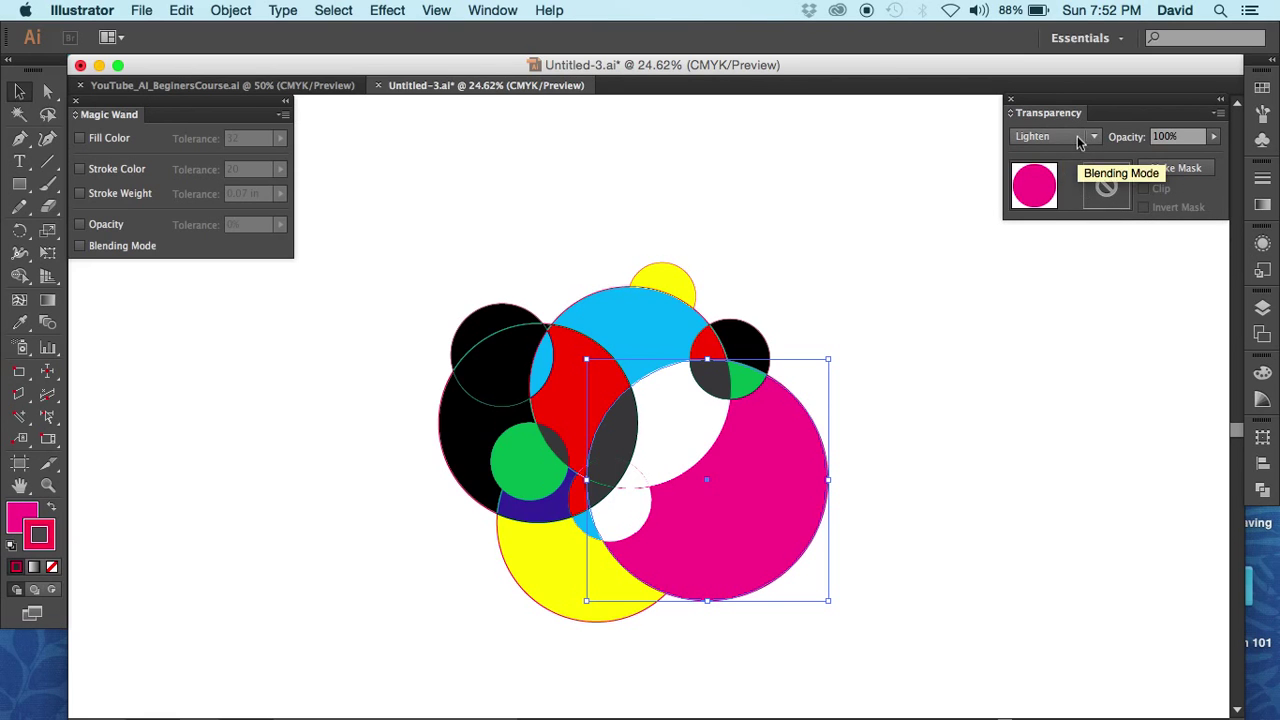
click(1067, 144)
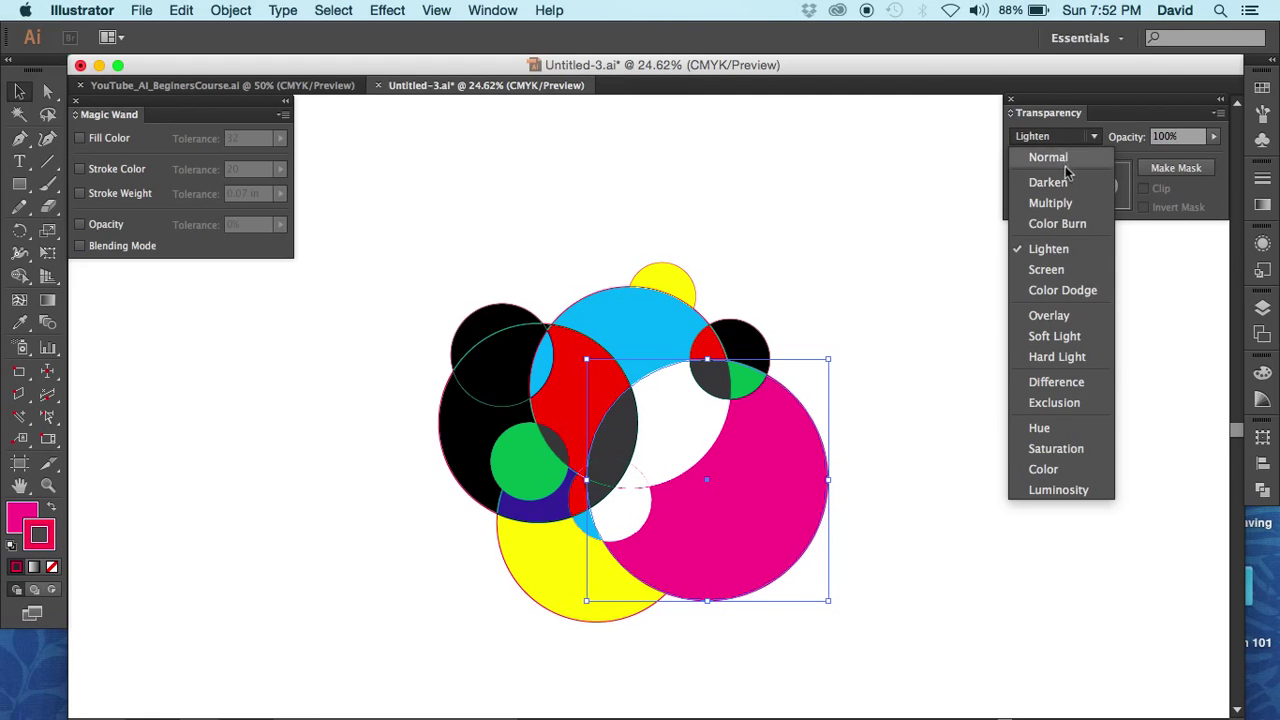
click(1048, 249)
click(900, 277)
click(626, 325)
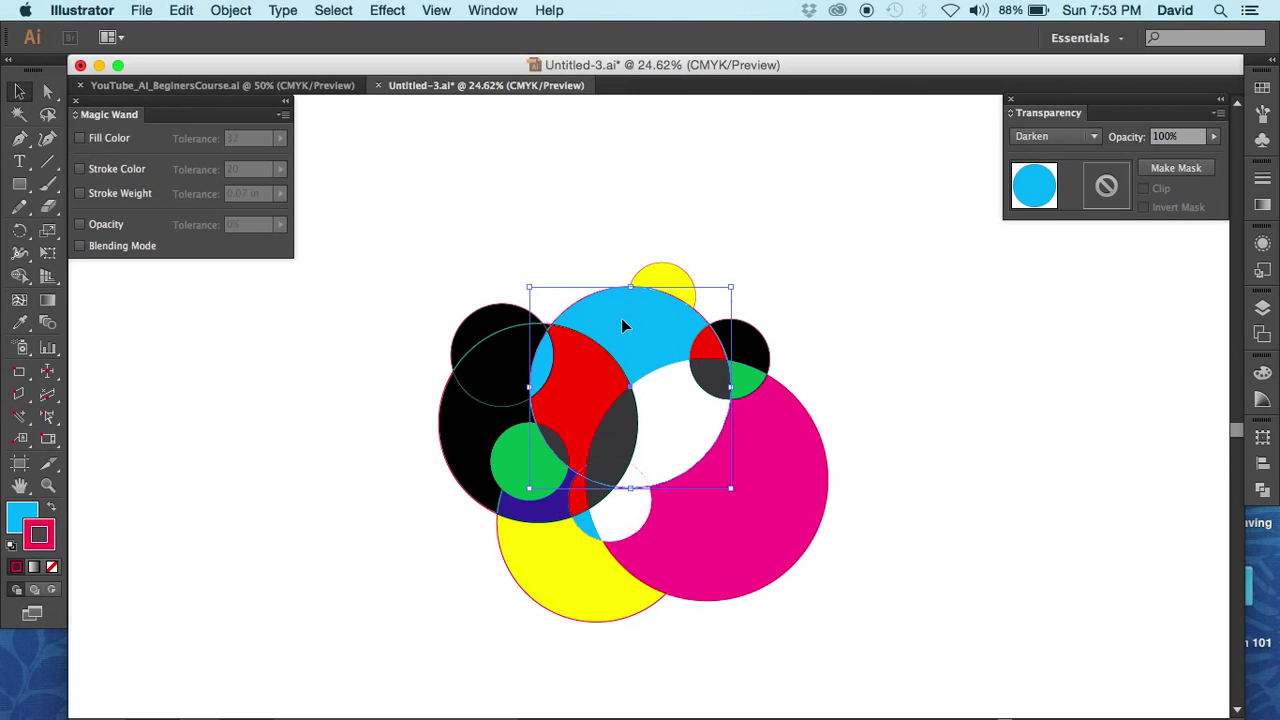
click(1062, 142)
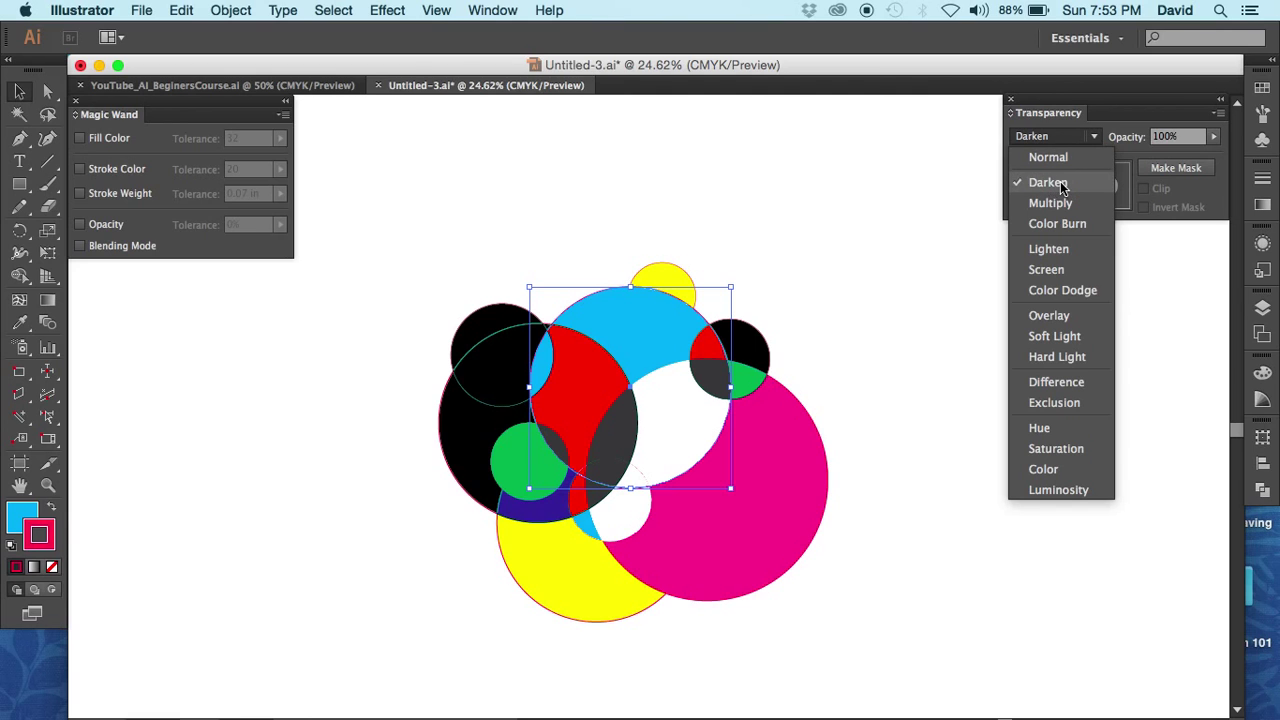
click(736, 232)
Step: Examine the blending modes of the large black circle and the small yellow circle above the blue one, and deselect everything
click(484, 438)
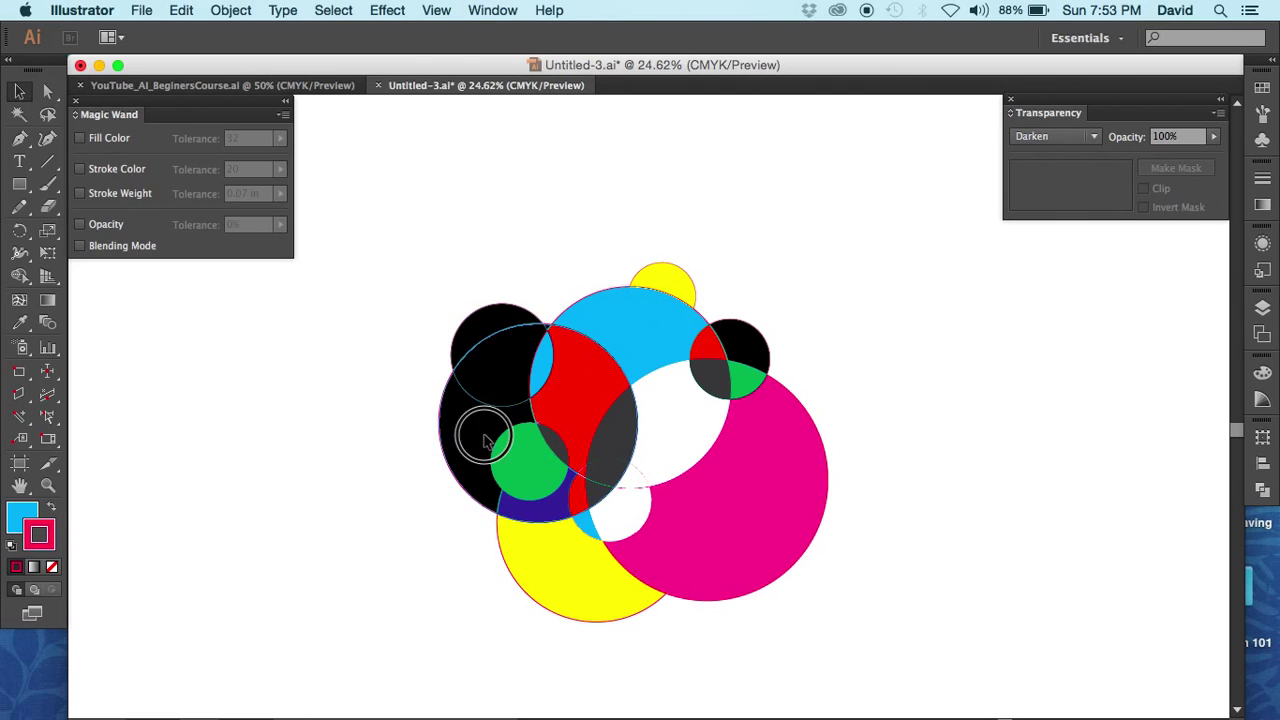
click(1074, 145)
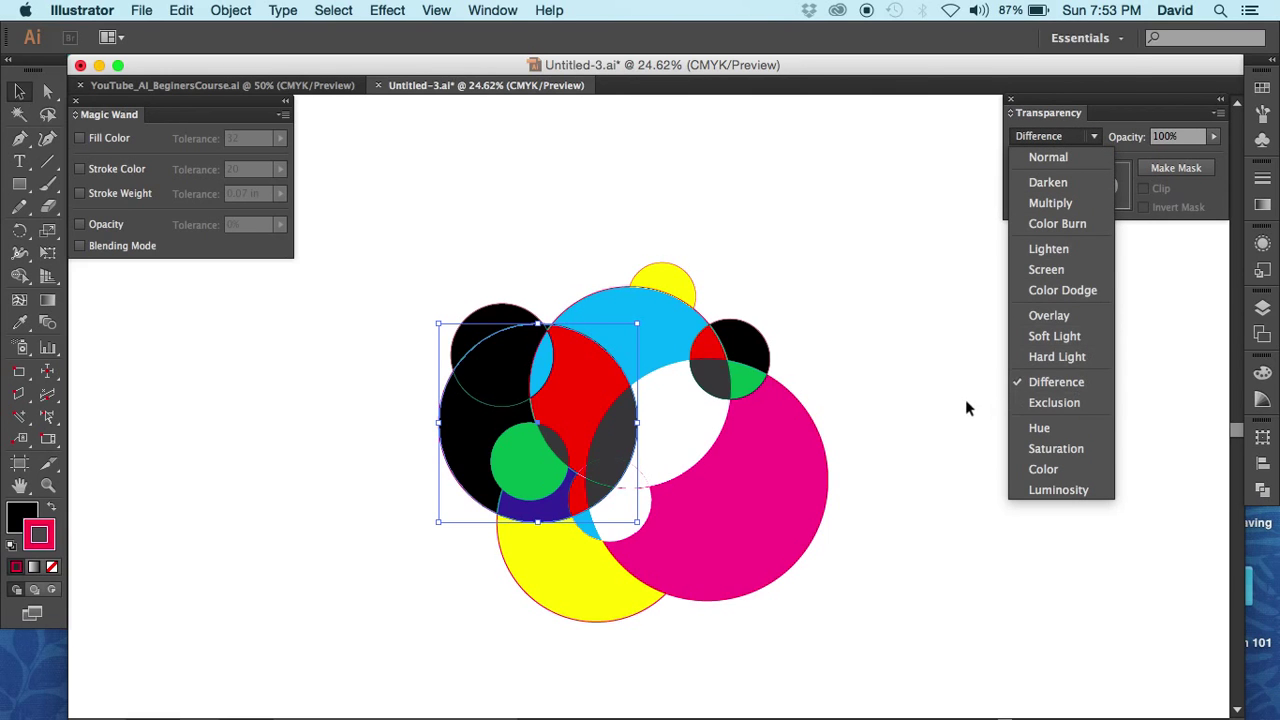
click(966, 401)
click(666, 274)
click(1026, 136)
click(1026, 136)
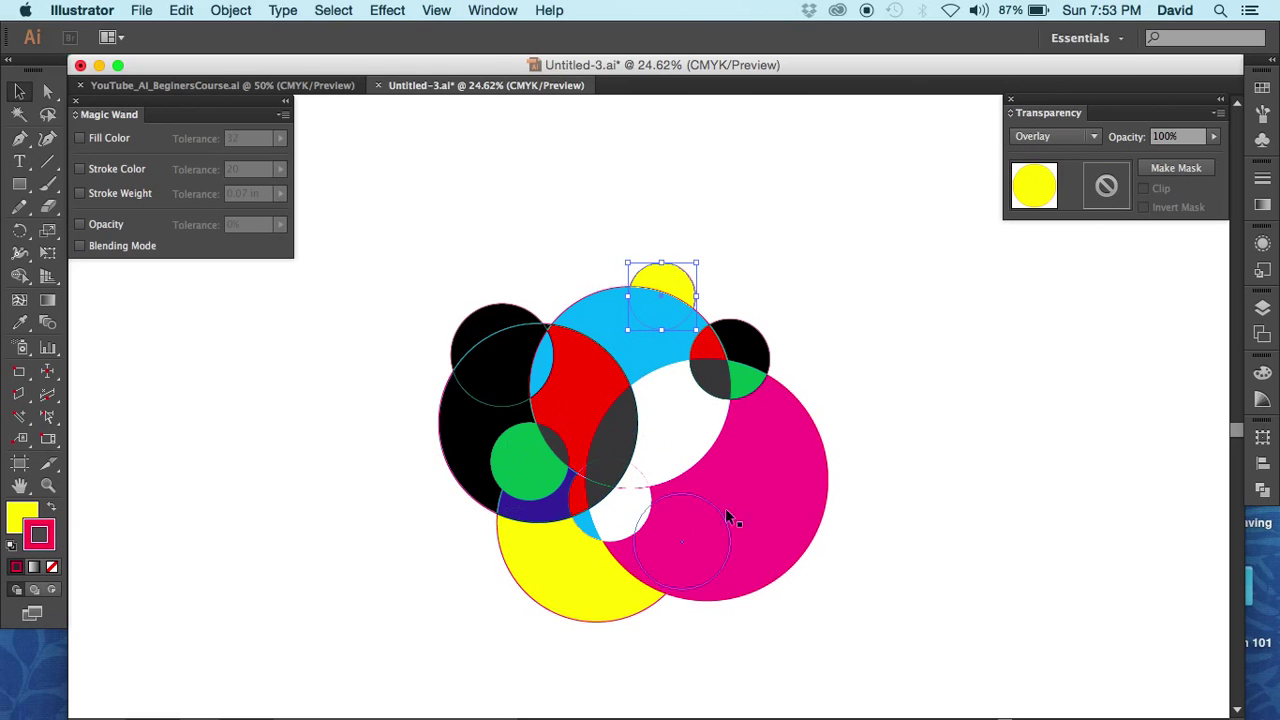
click(888, 500)
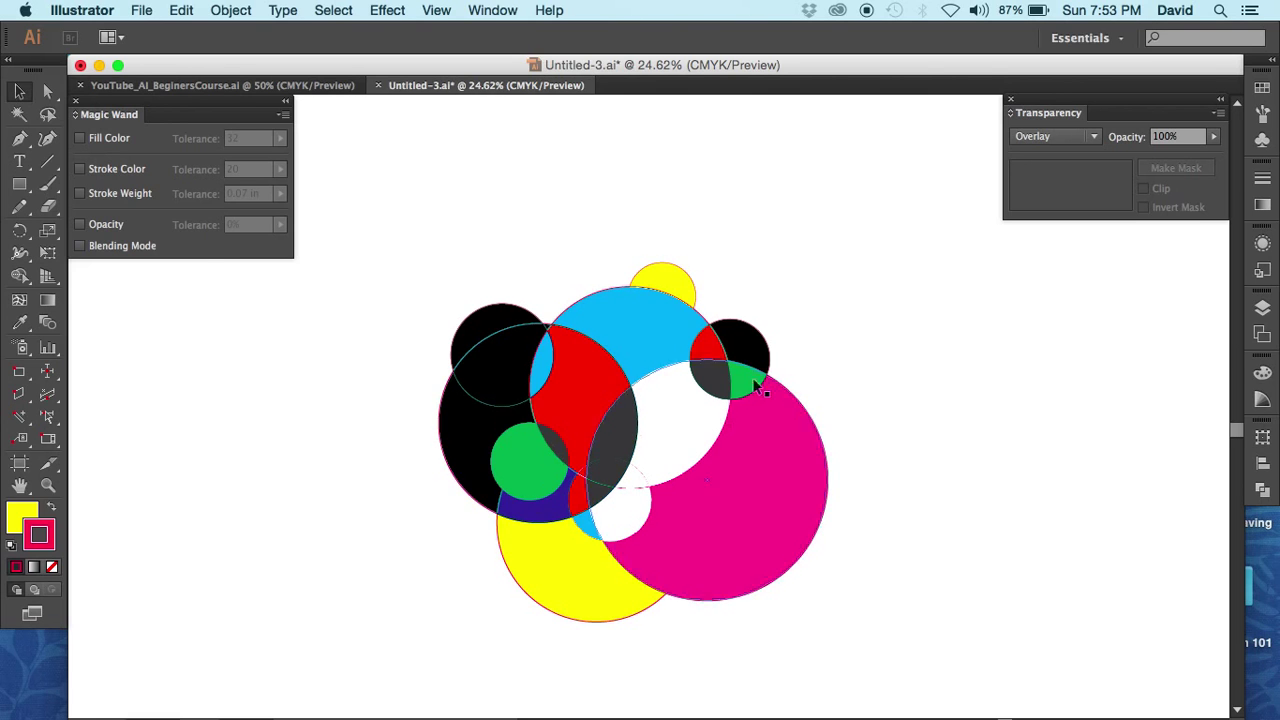
Step: Enable Blending Mode matching for the Magic Wand and select all circles sharing the large magenta circle's blending mode
click(20, 114)
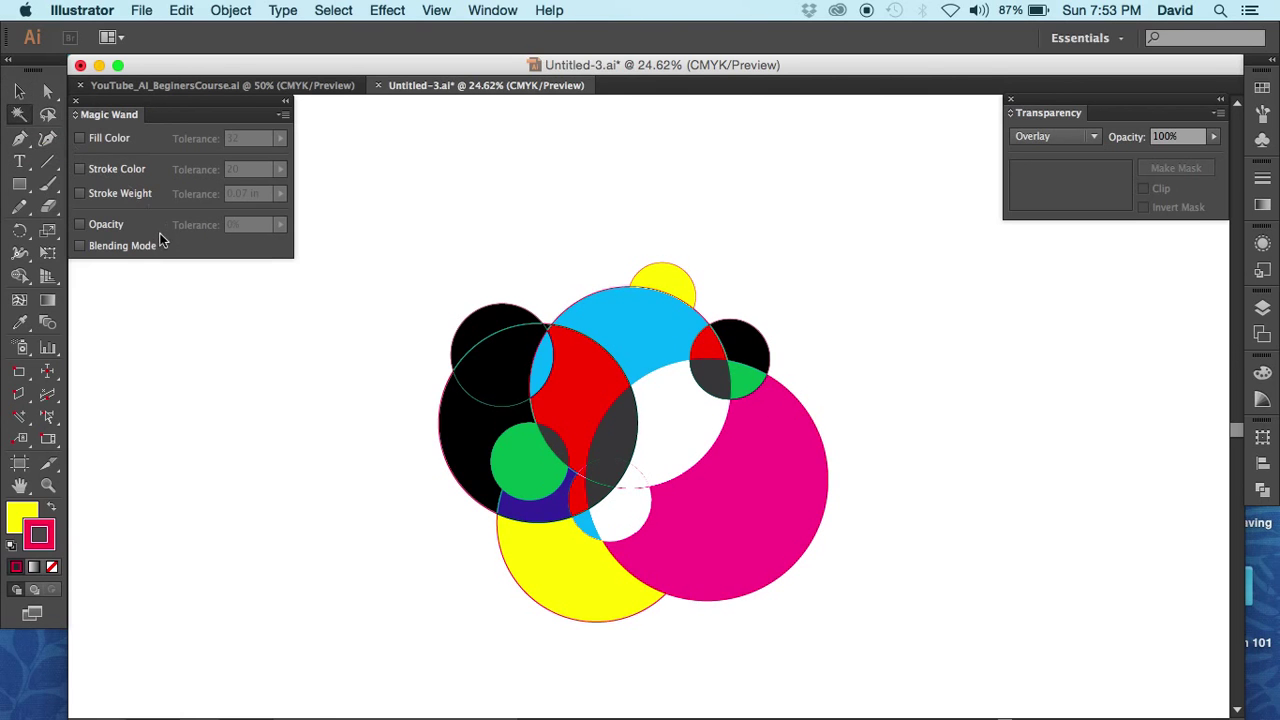
click(81, 246)
click(788, 468)
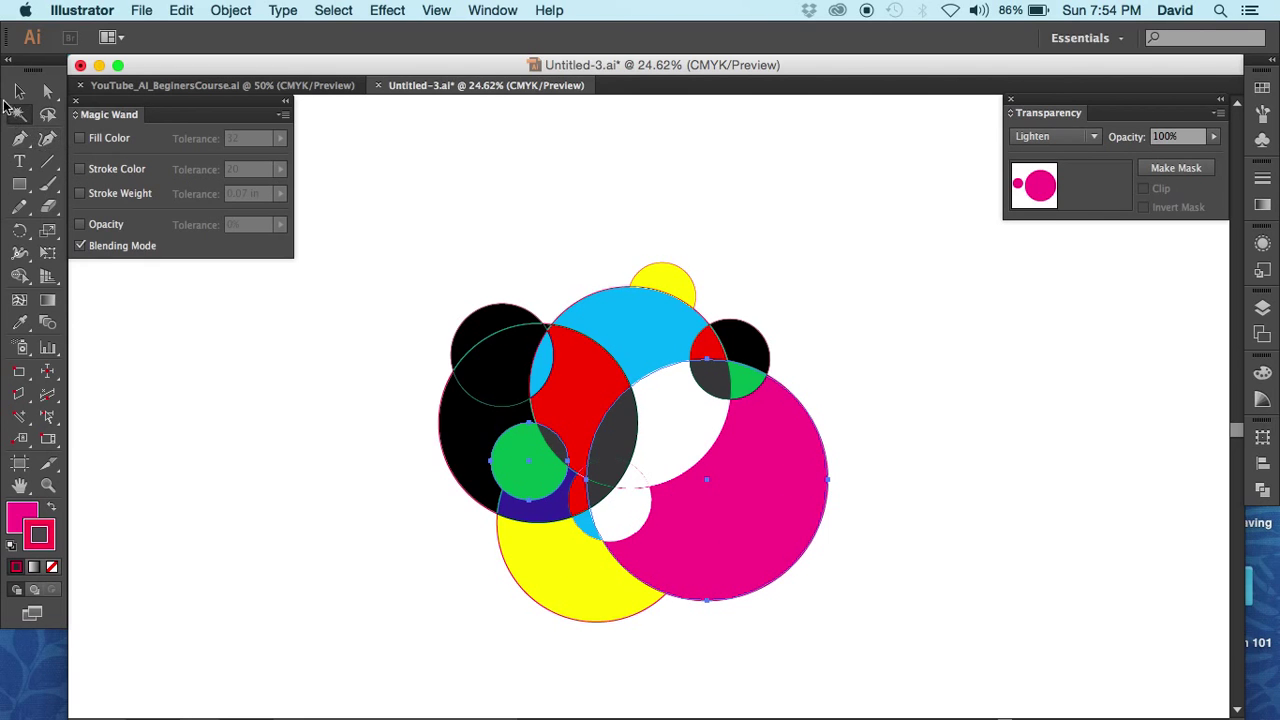
click(19, 91)
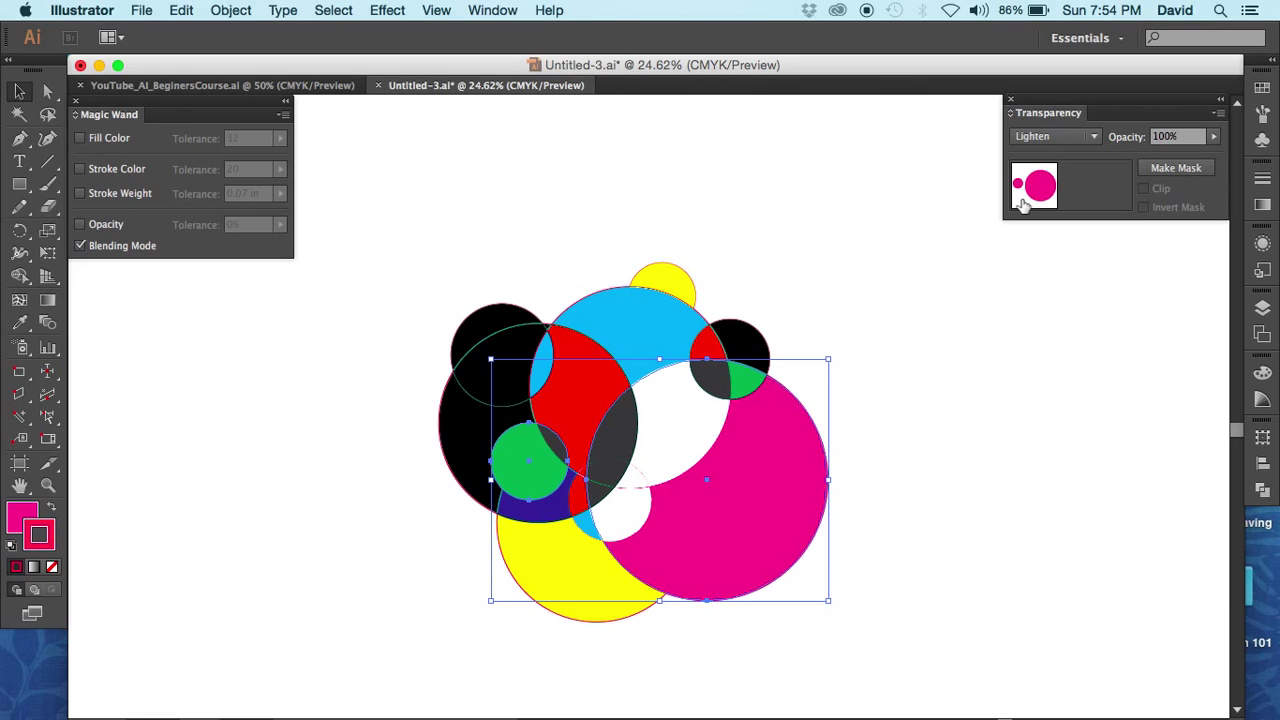
Step: Select circles by matching blending mode with the Magic Wand, sampling the blue, yellow, black and magenta circles in turn
click(18, 116)
click(628, 332)
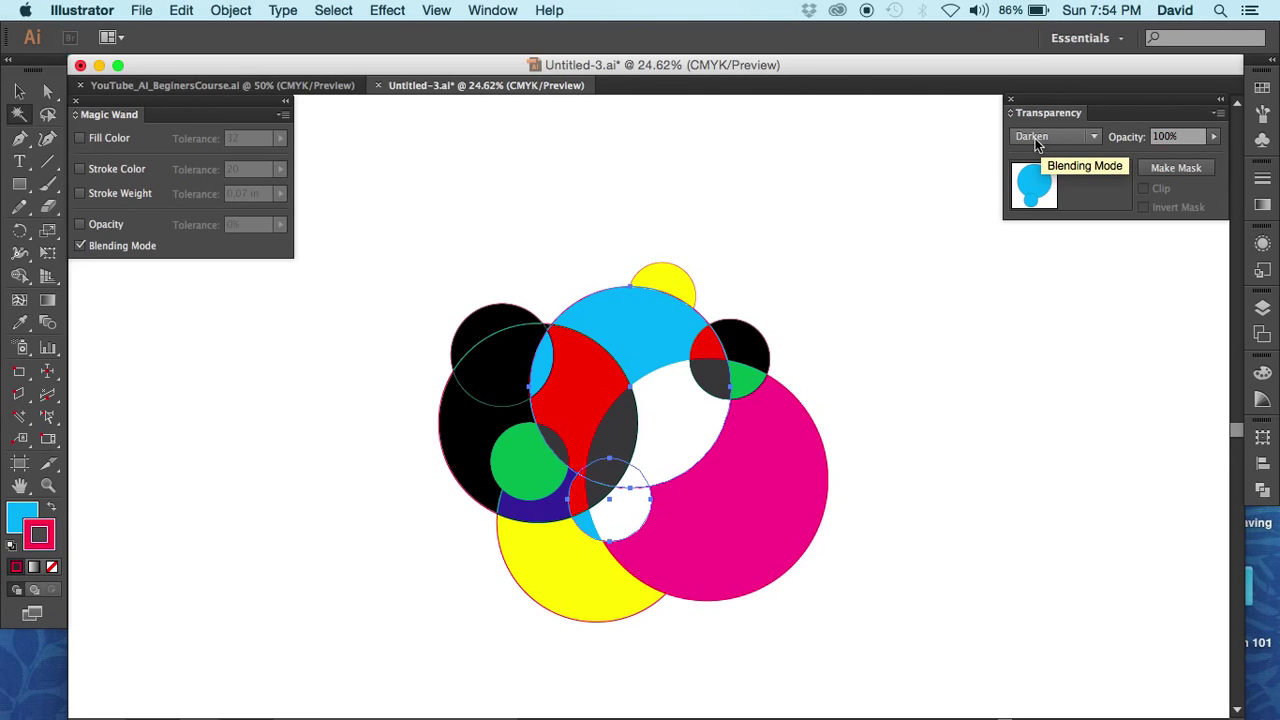
click(675, 288)
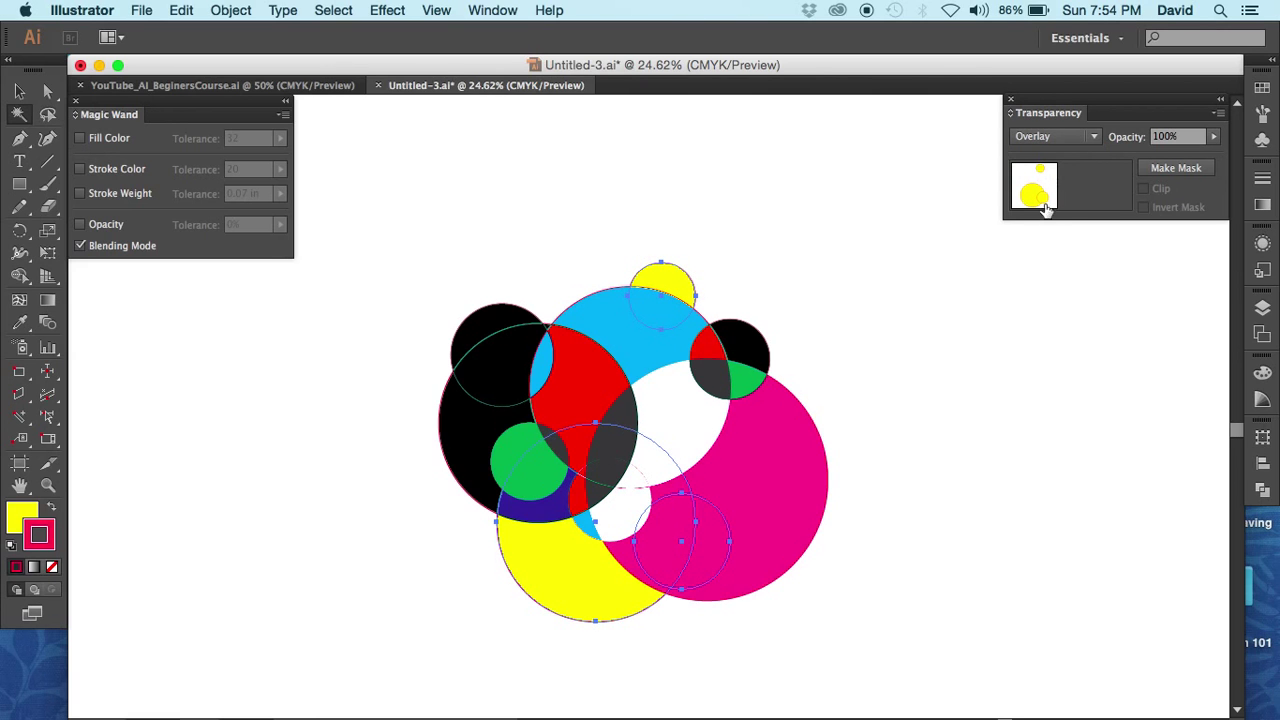
click(465, 447)
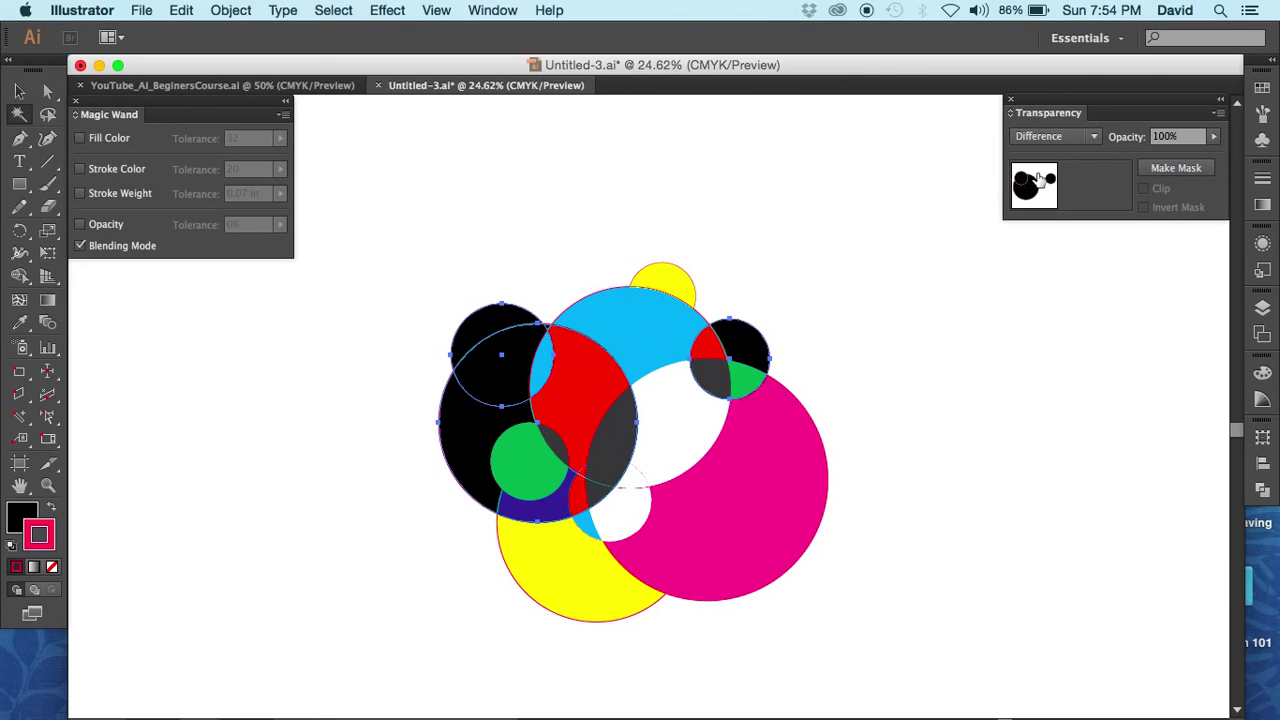
click(623, 340)
click(593, 398)
click(745, 487)
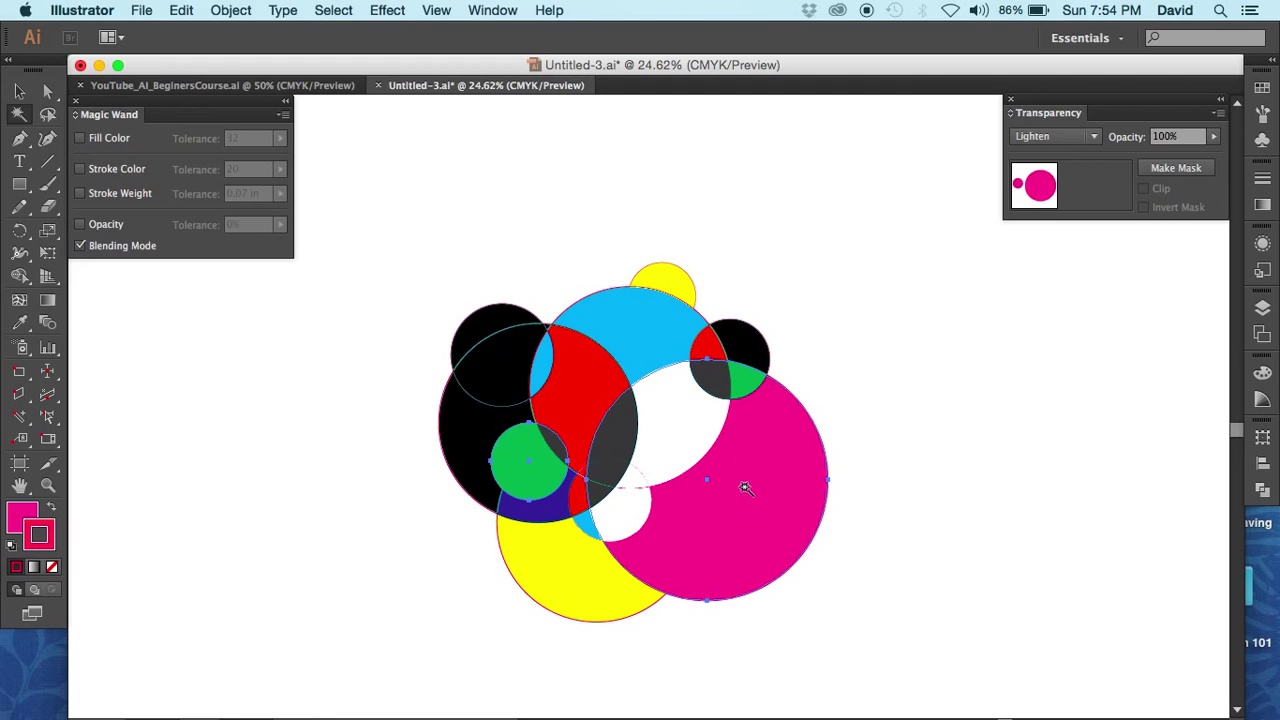